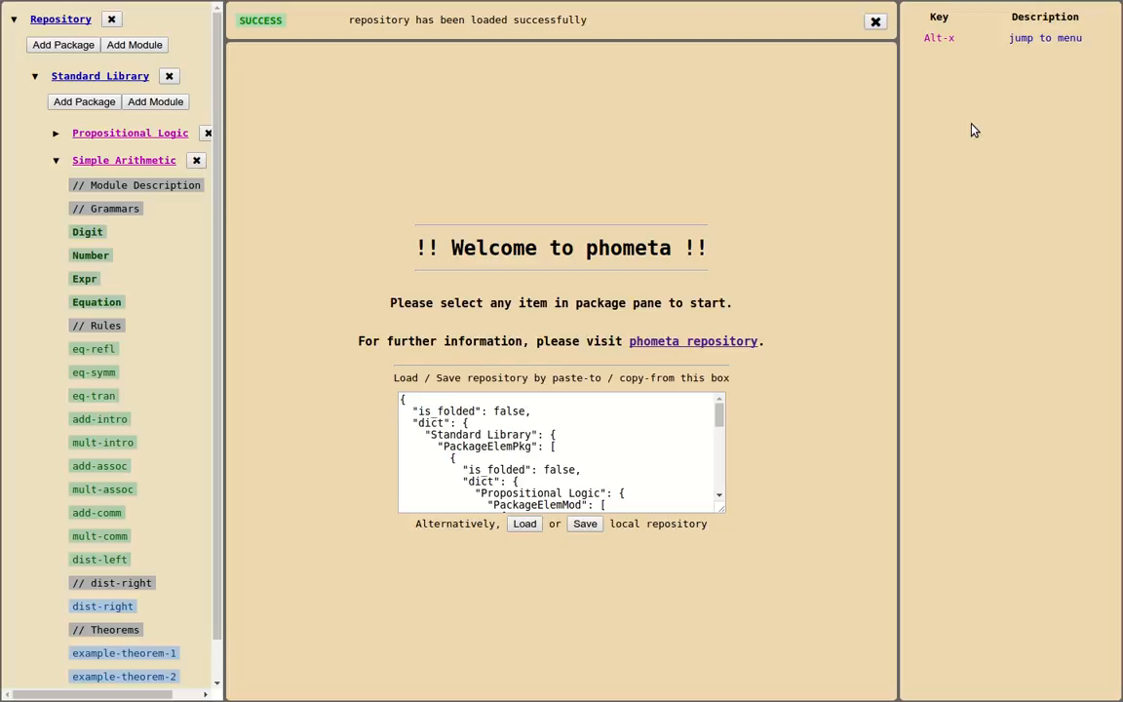
pyautogui.click(1004, 41)
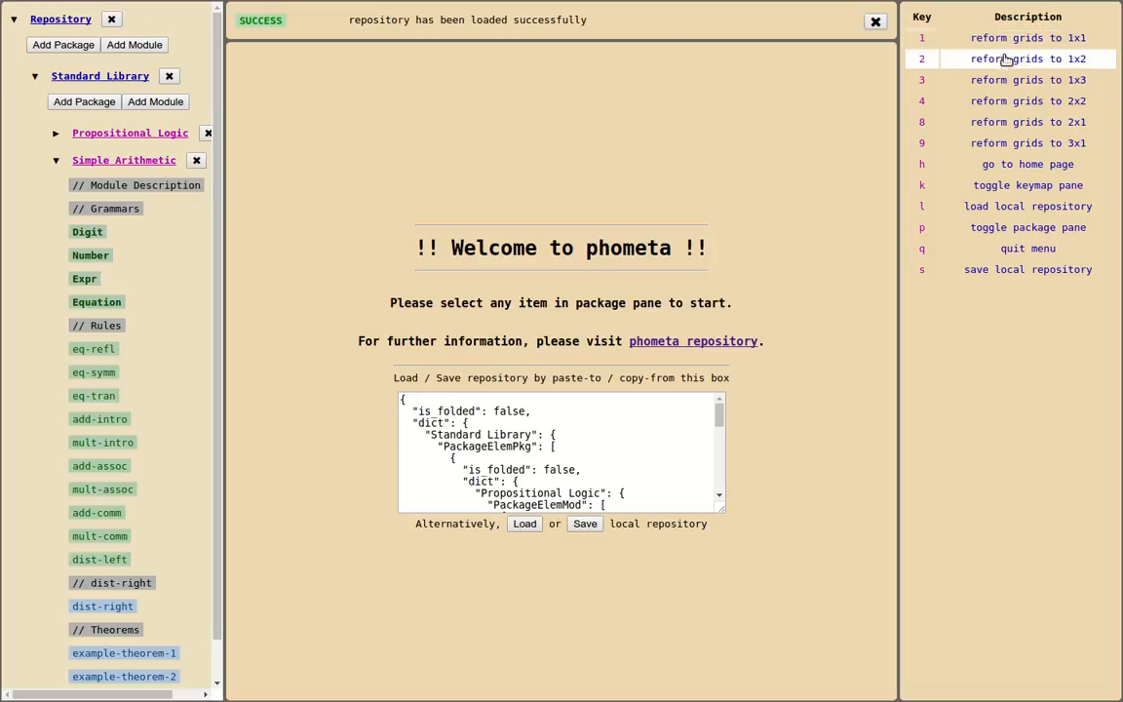
pyautogui.click(1001, 250)
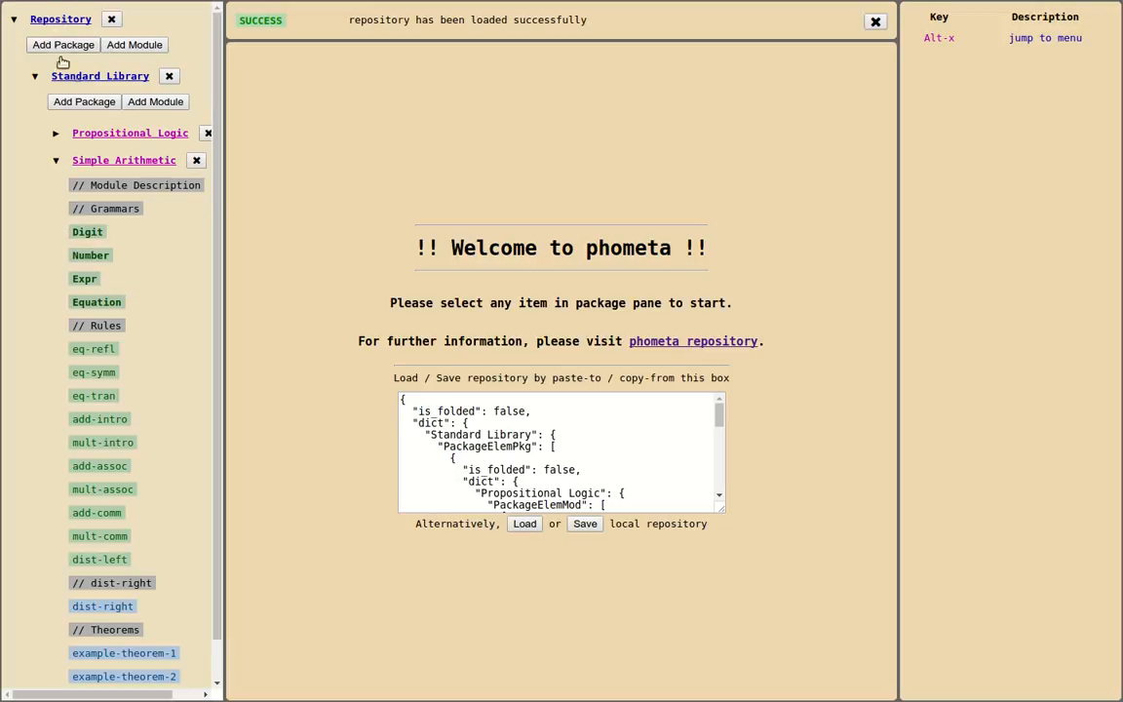
# Collapse the Simple Arithmetic module and view the Propositional Logic, Simple Arithmetic and Typed Lambda Calculus module pages in turn
pyautogui.click(56, 162)
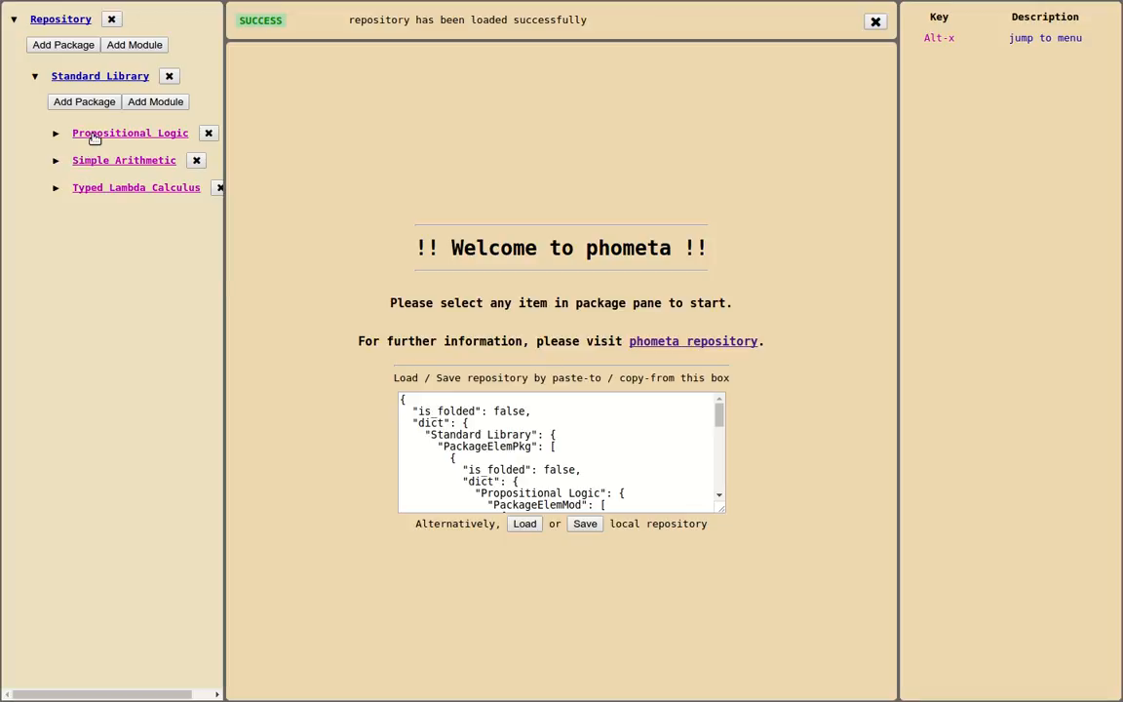
pyautogui.click(94, 136)
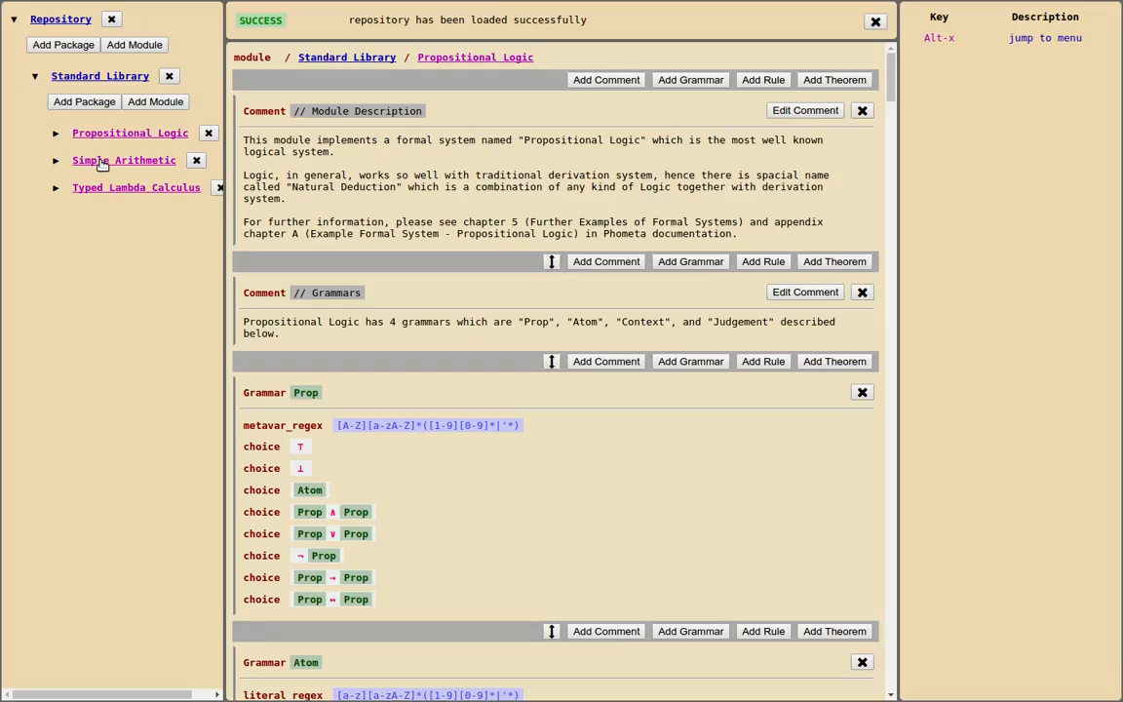
pyautogui.click(101, 163)
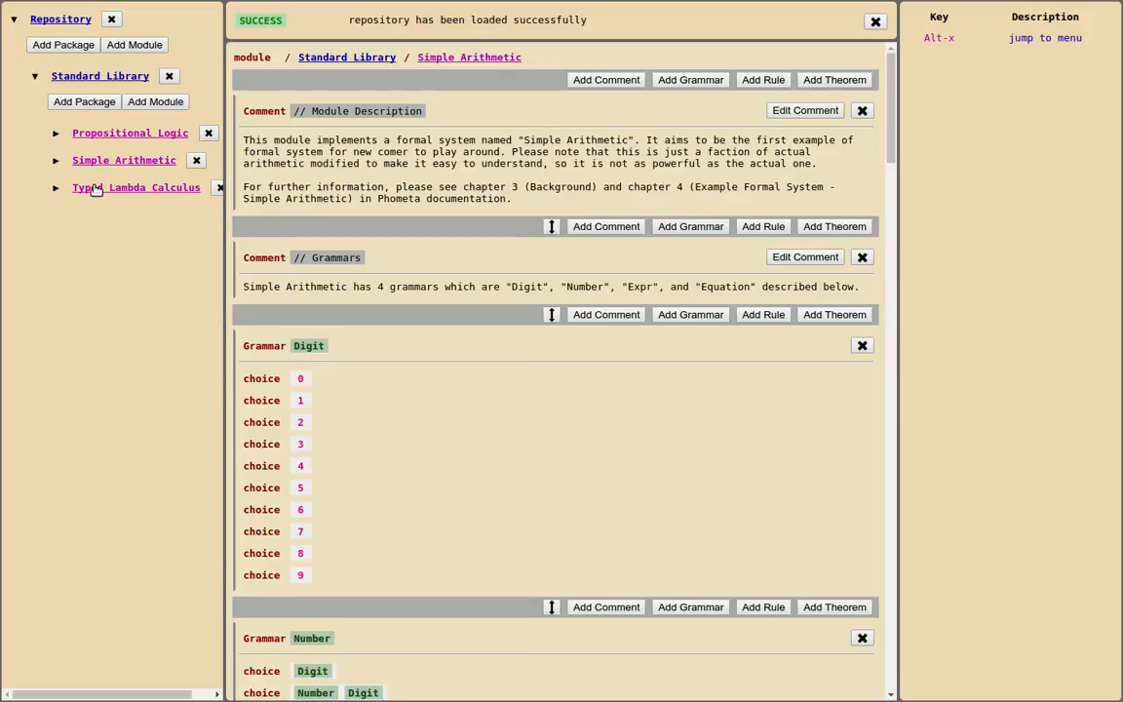
pyautogui.click(96, 189)
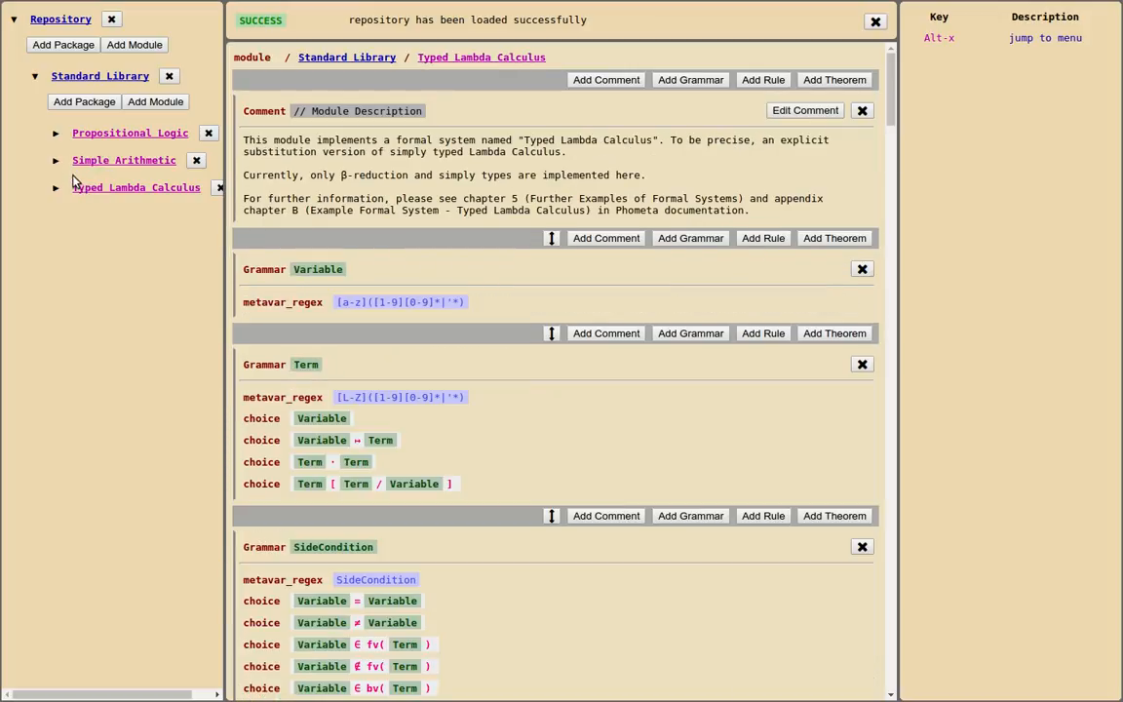
# Expand and open the Propositional Logic module, and focus its Module Description comment and the Prop grammar
pyautogui.click(57, 135)
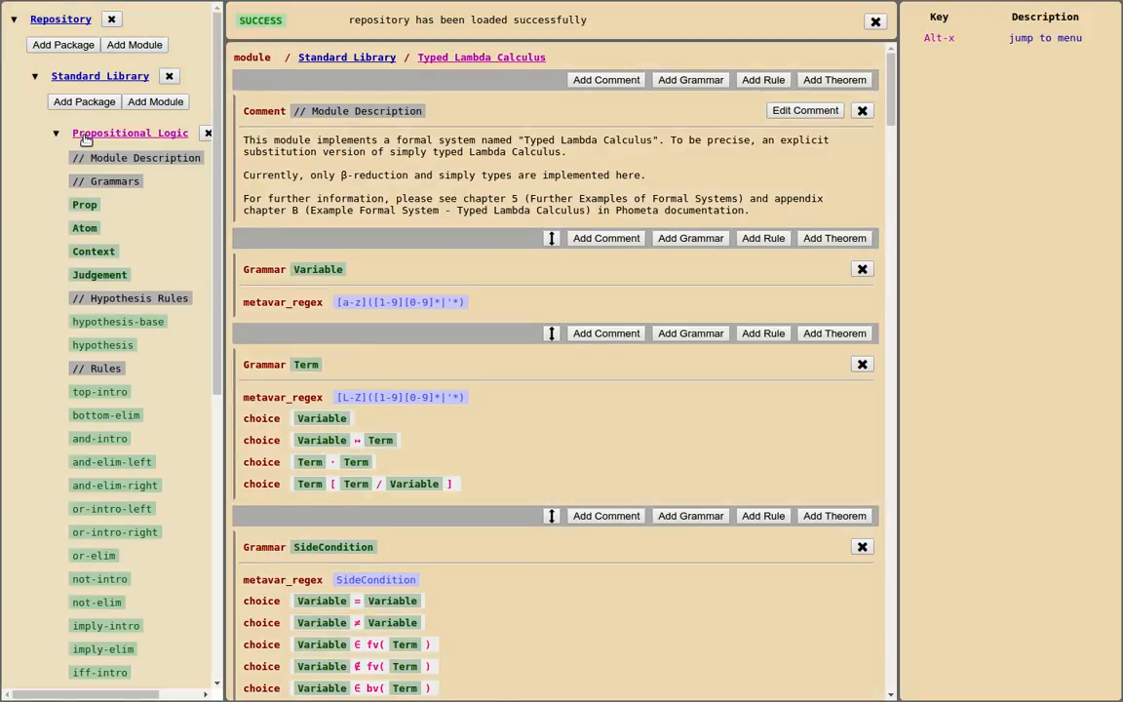
pyautogui.click(85, 137)
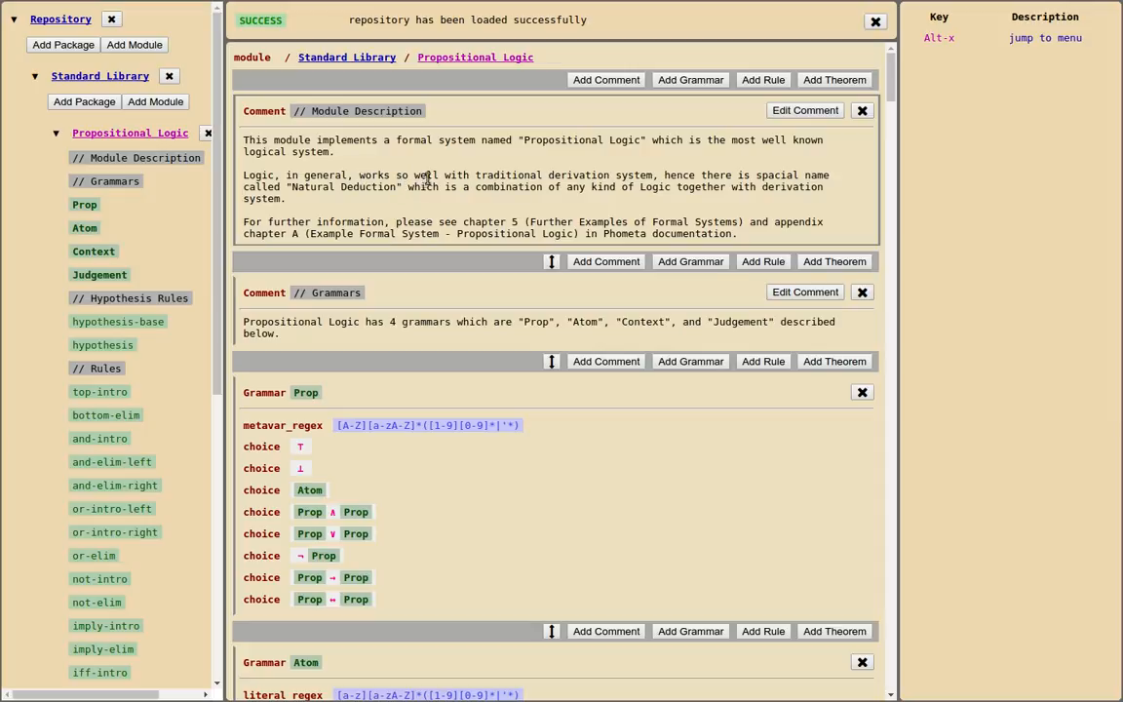
pyautogui.click(463, 153)
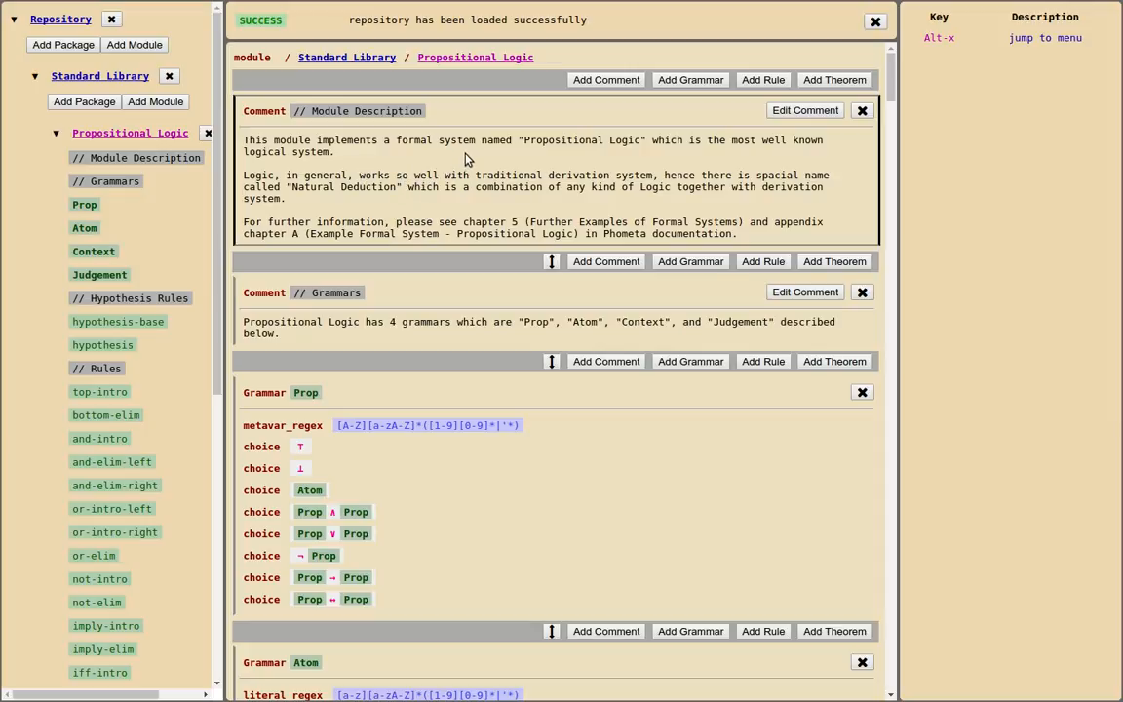
pyautogui.click(631, 542)
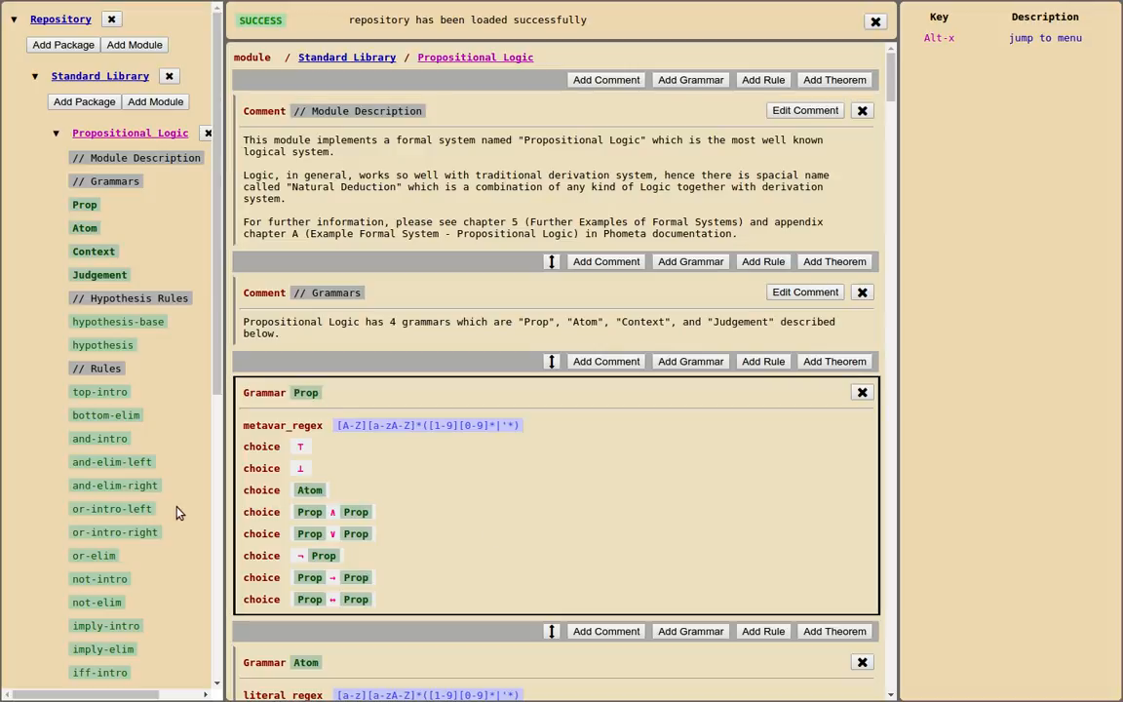
# View the and-intro rule and the proof of example-theorem-1 in the Propositional Logic module
pyautogui.click(116, 439)
pyautogui.scroll(-3, 118, 439)
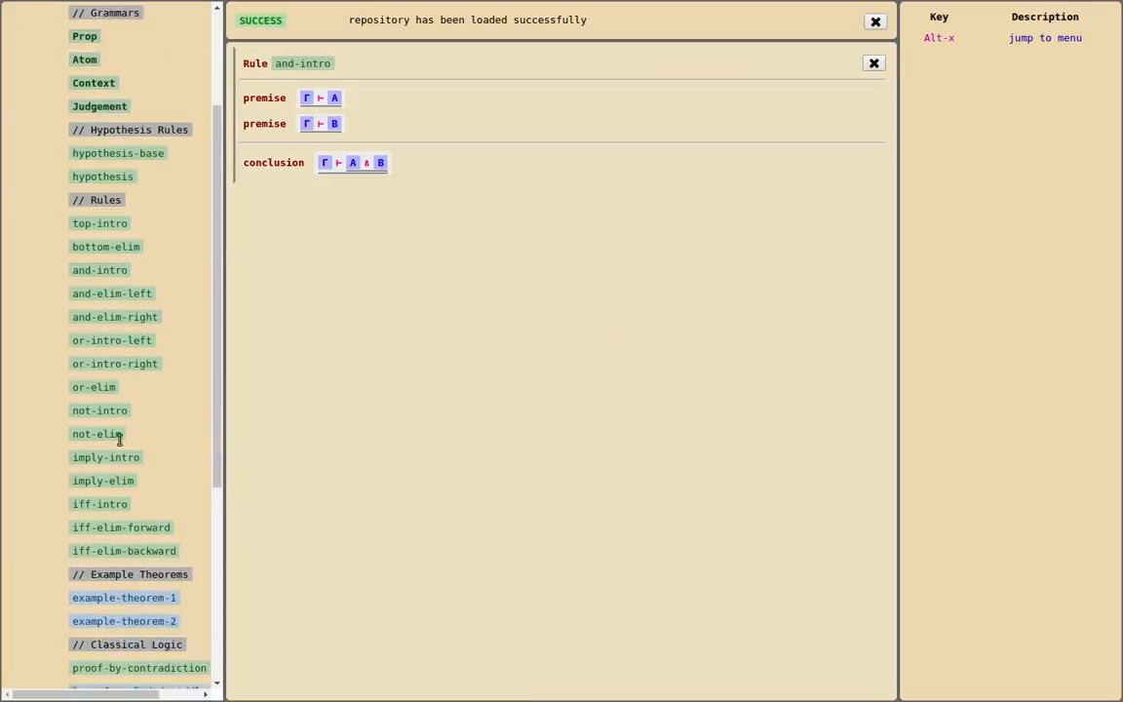
pyautogui.click(102, 559)
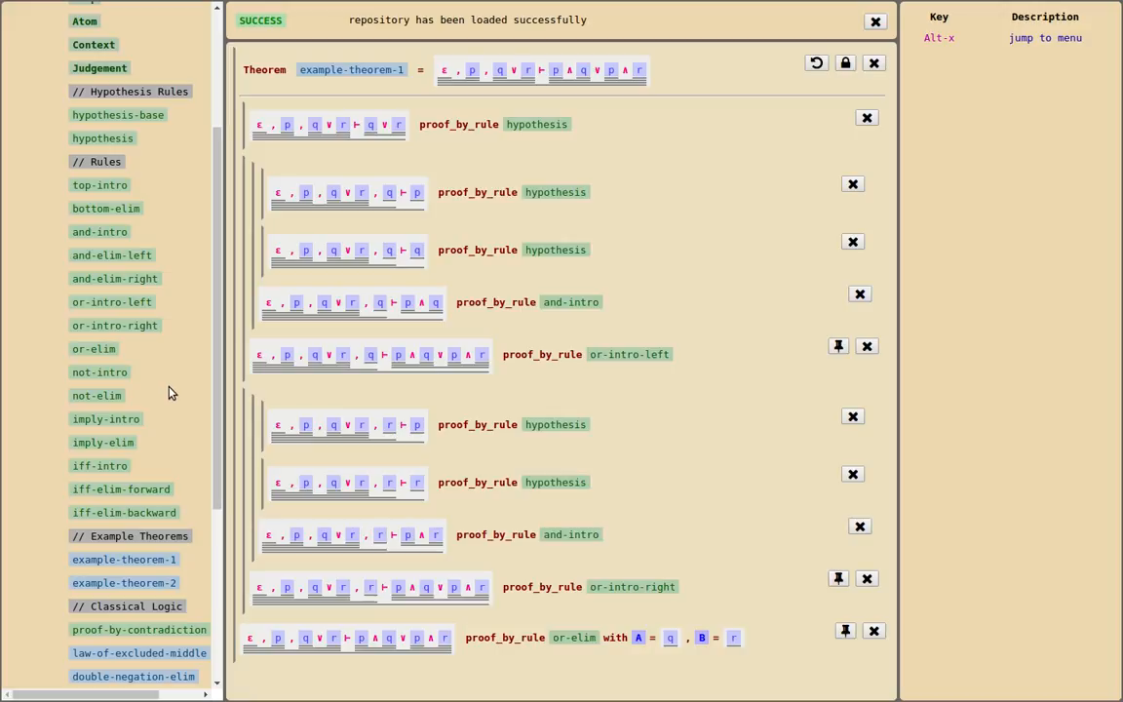
# Switch to the PDF presentation to read the judgement to prove on the Demonstration slide, and return to the Chromium browser
pyautogui.hotkey('alt', 'Tab')
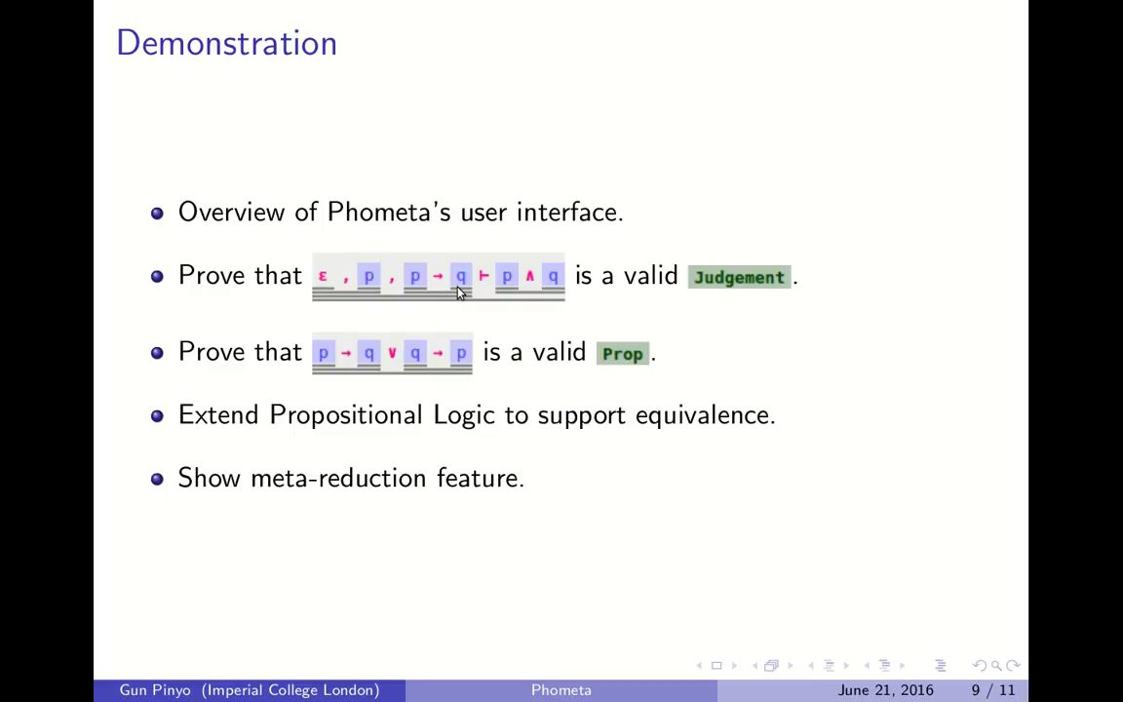
pyautogui.hotkey('alt', 'Tab')
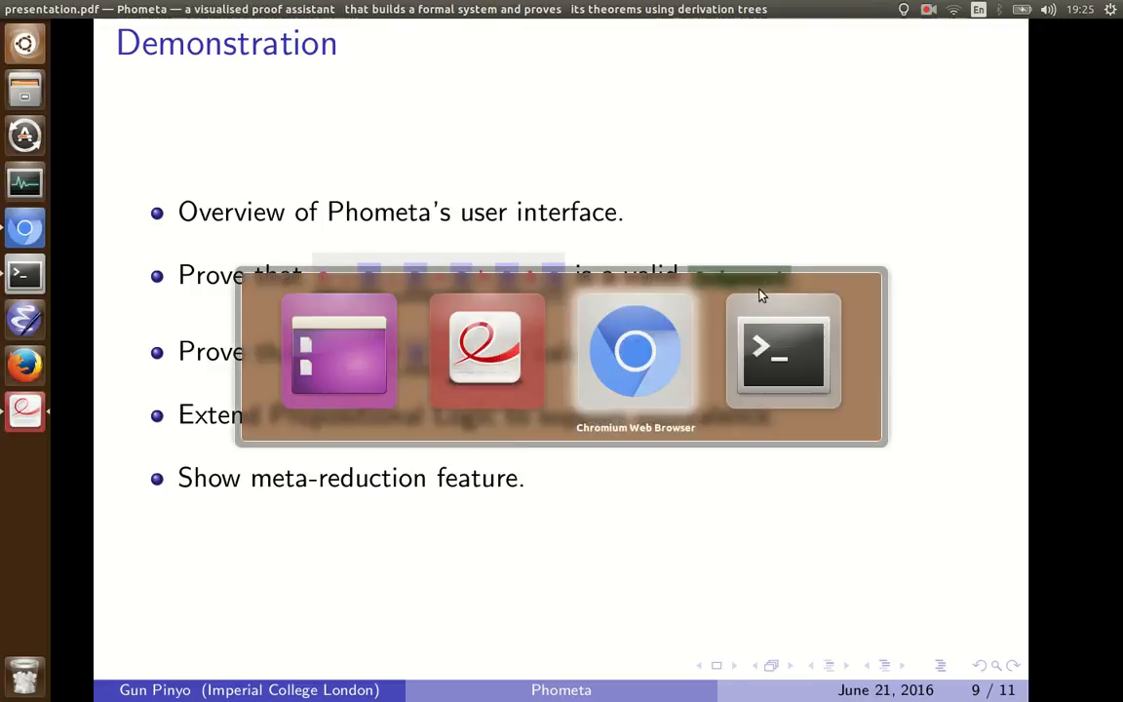
# Open the Propositional Logic module and add a theorem named demo-theorem-1 before its Module Description
pyautogui.scroll(1, 137, 338)
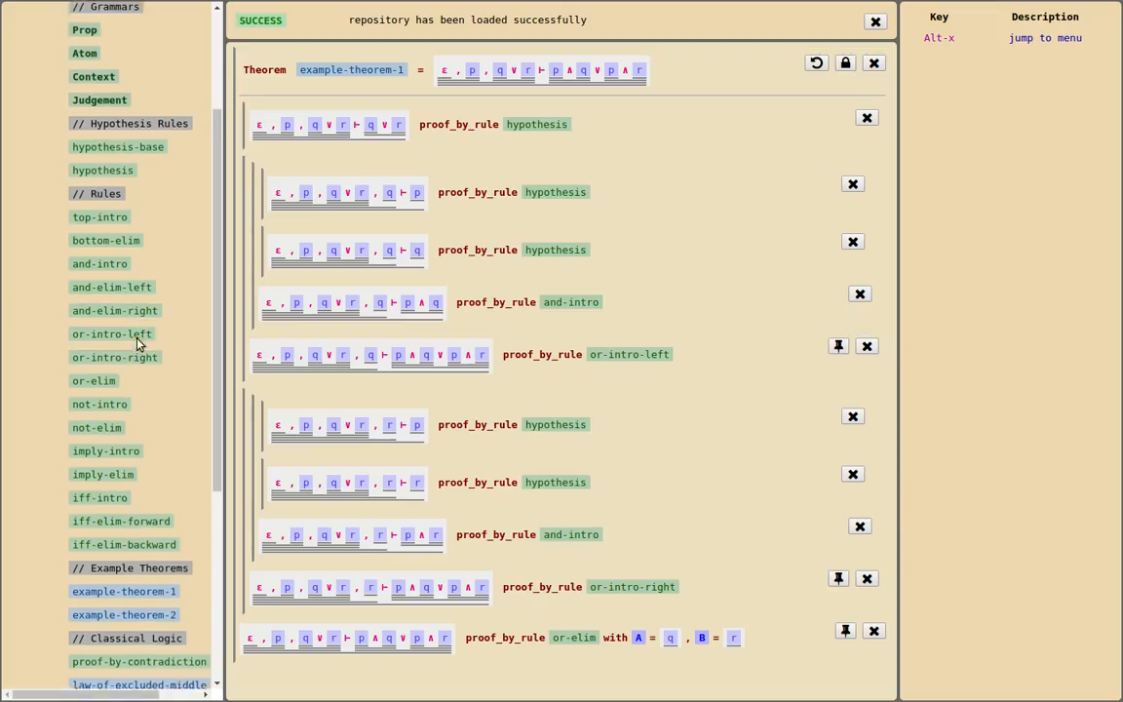
pyautogui.scroll(3, 138, 338)
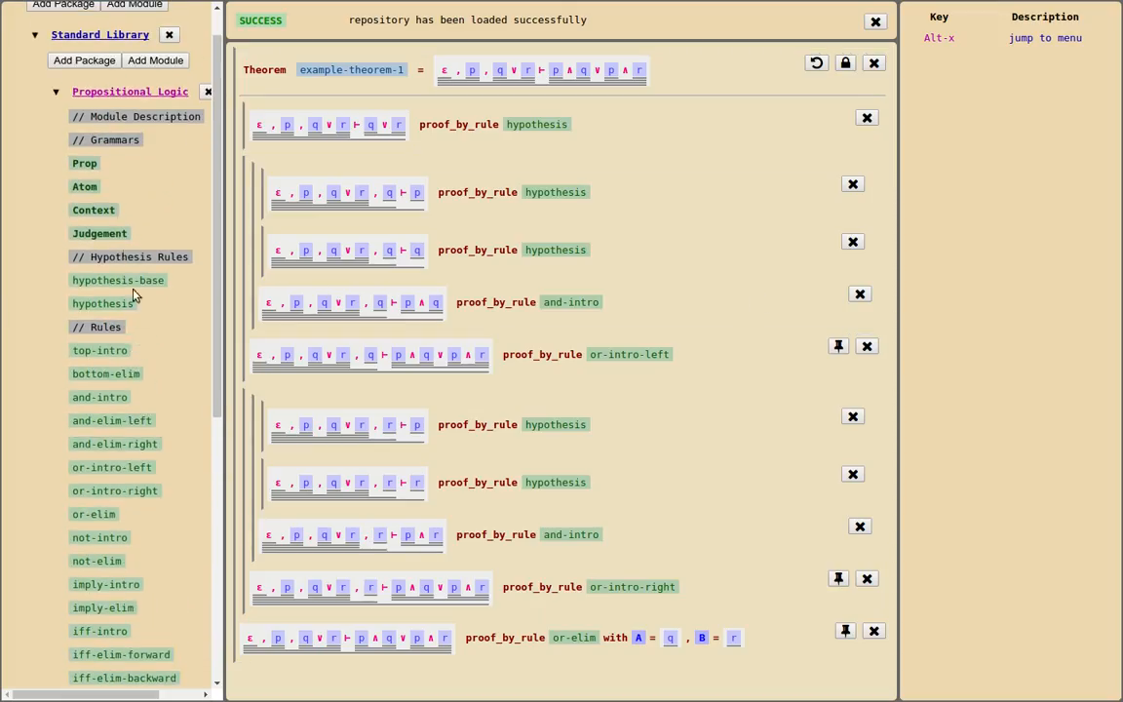
pyautogui.click(117, 95)
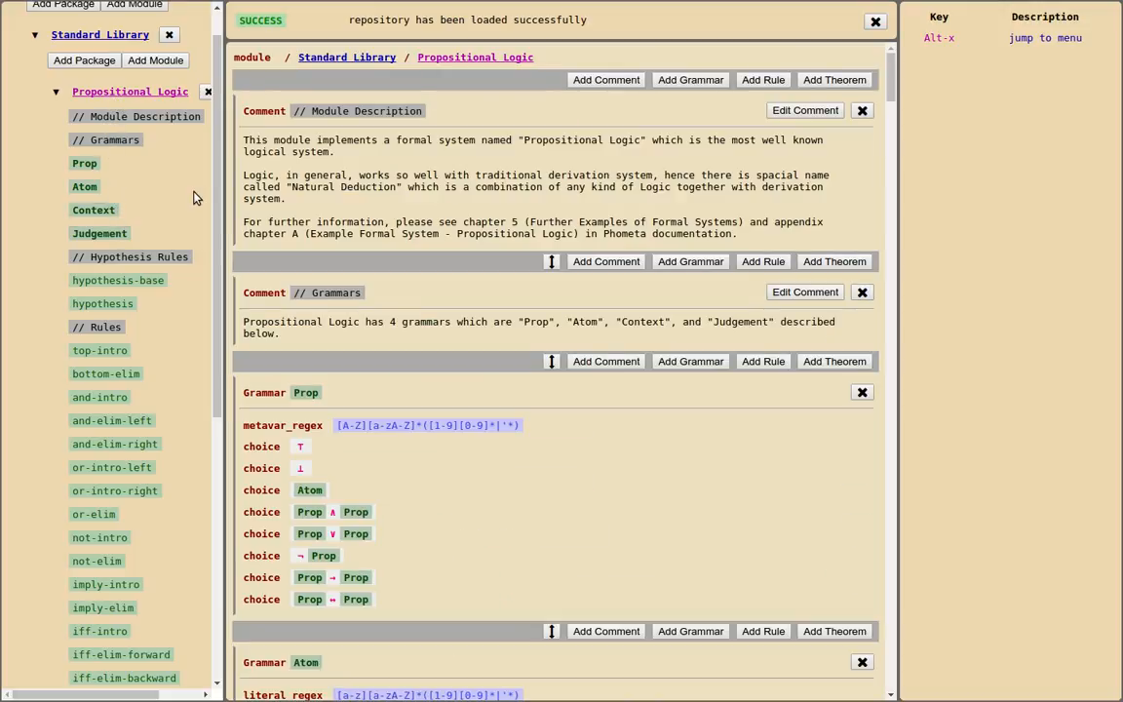
pyautogui.click(810, 83)
pyautogui.write('de')
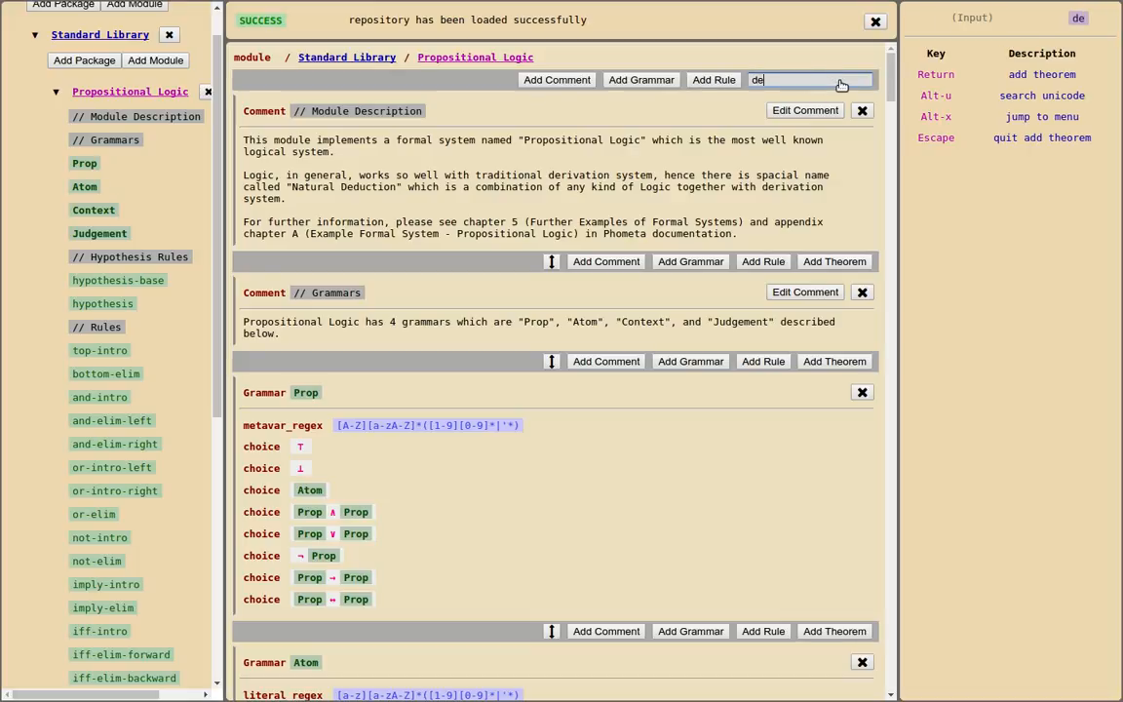
pyautogui.write('mo-th')
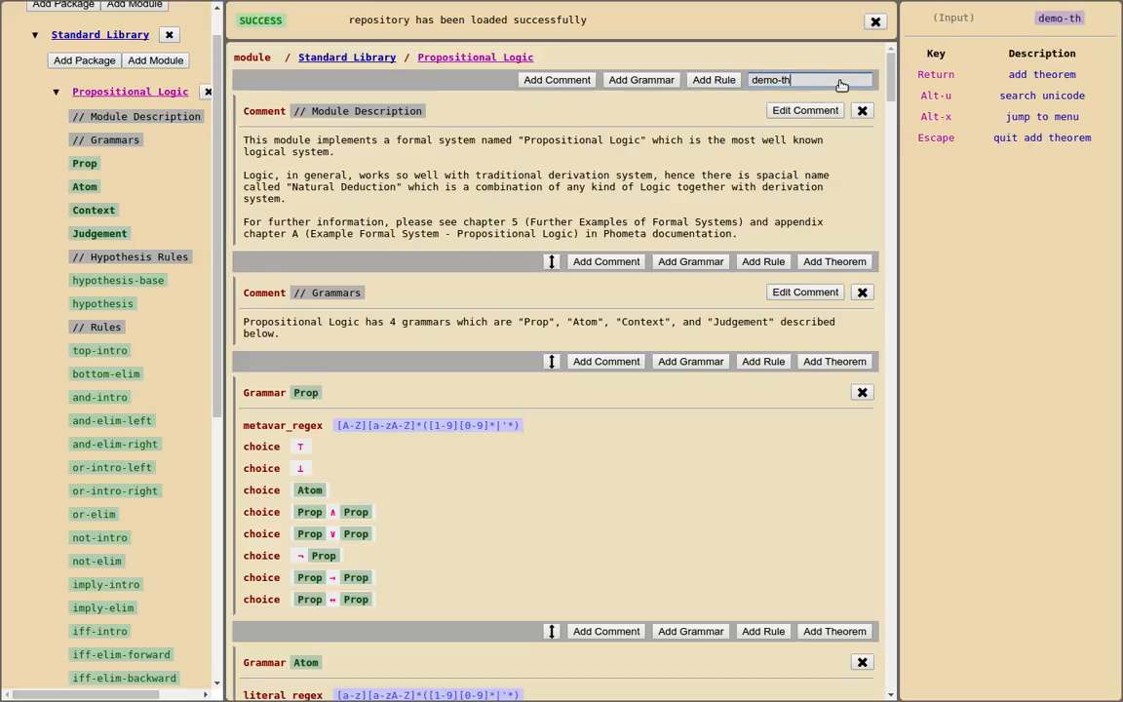
pyautogui.write('eorem-1')
pyautogui.press('Return')
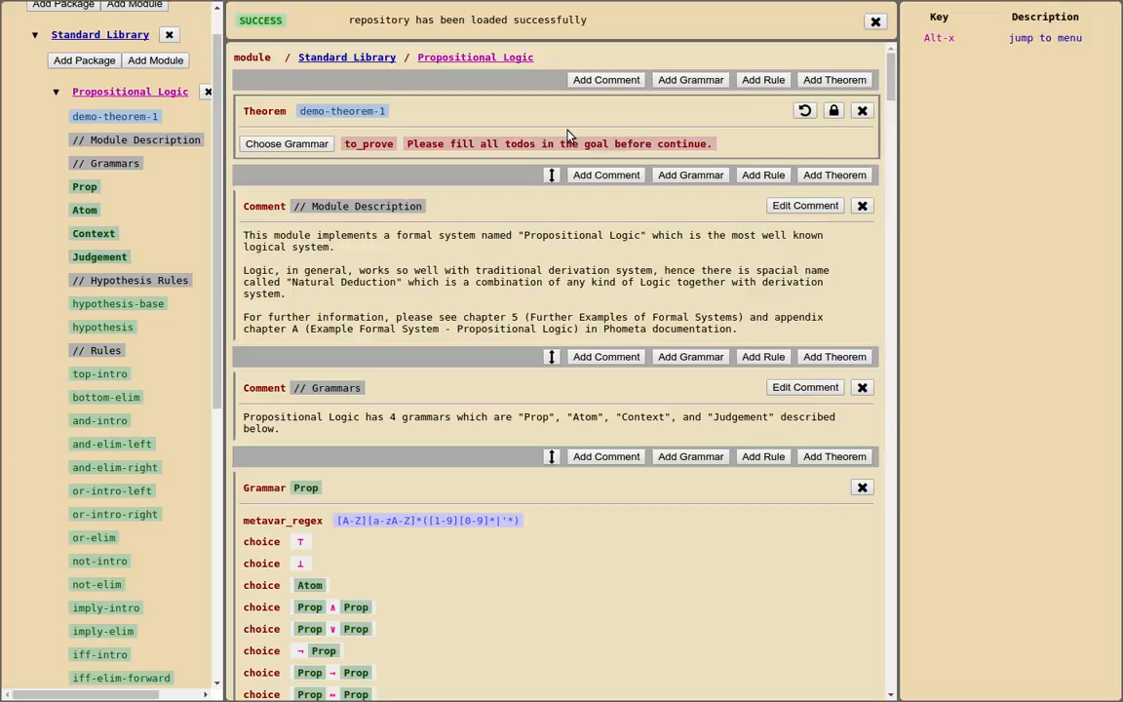
# Choose the Judgement grammar for demo-theorem-1's goal and build its context as ε followed by two Prop placeholders
pyautogui.click(305, 145)
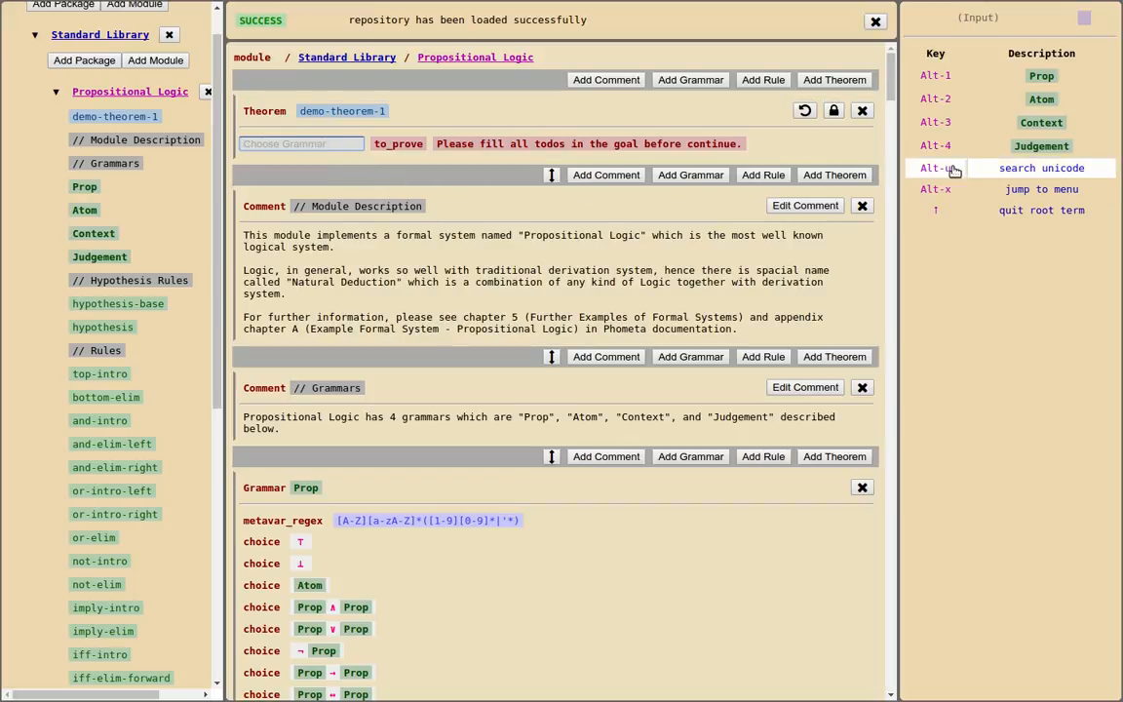
pyautogui.click(1060, 146)
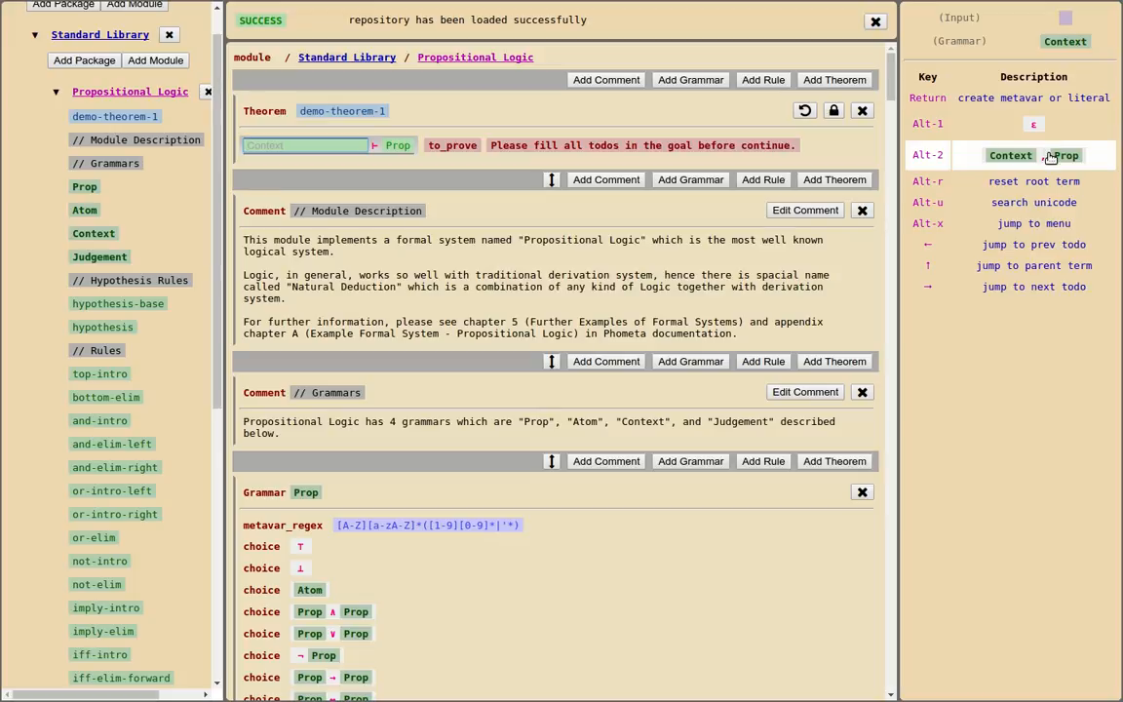
pyautogui.click(1049, 157)
pyautogui.click(1049, 156)
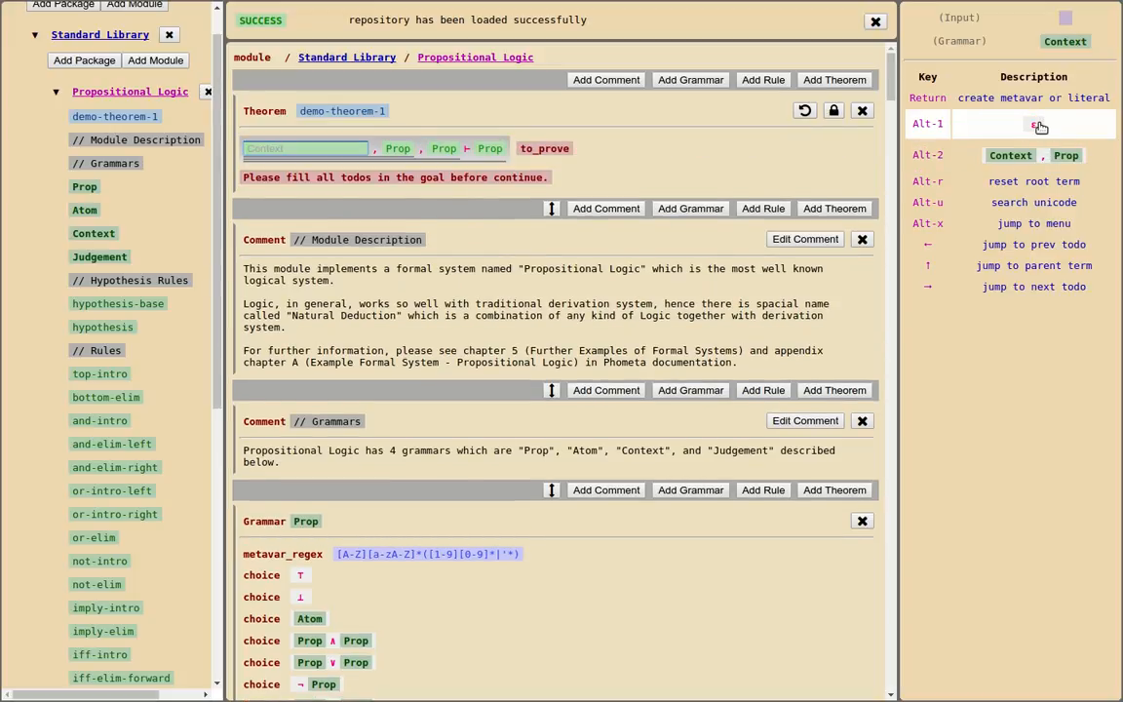
pyautogui.click(1039, 126)
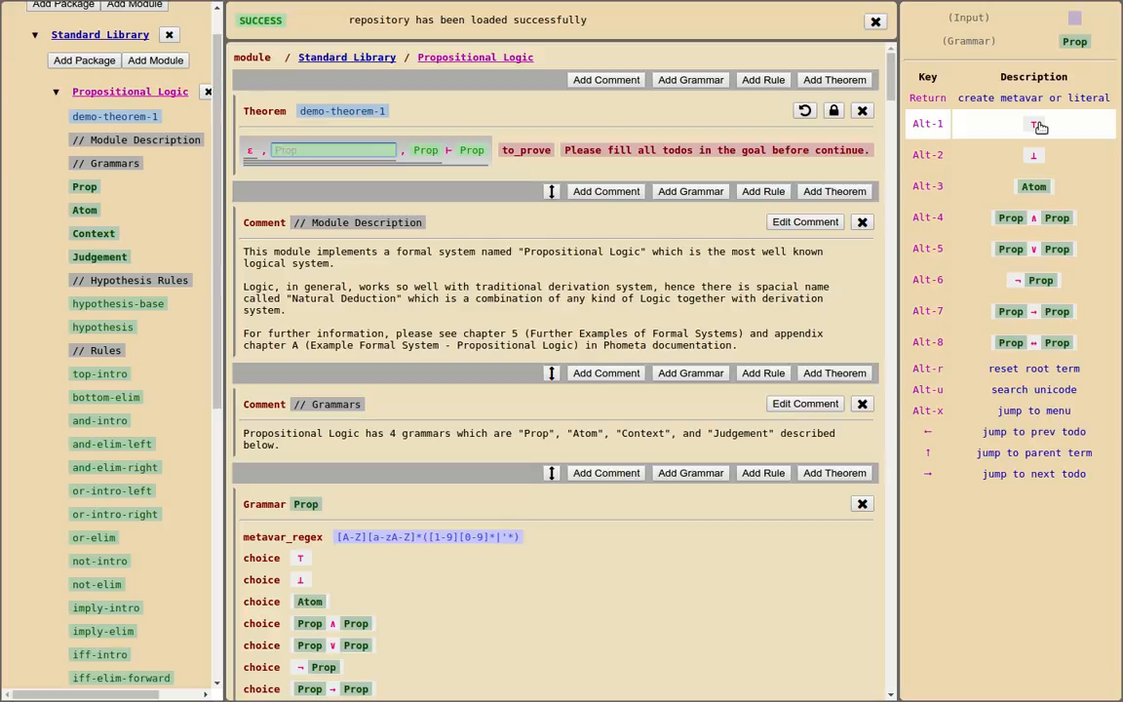
# Fill the first Prop in the goal's context with the atom p
pyautogui.click(1032, 191)
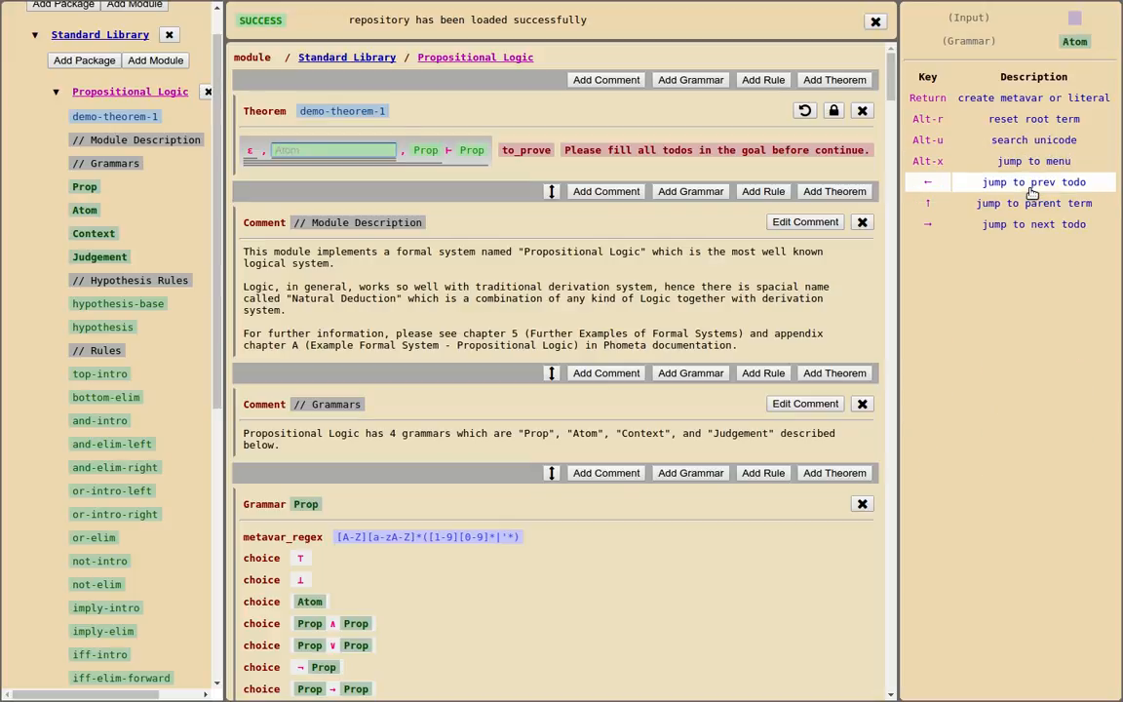
pyautogui.write('p')
pyautogui.press('Return')
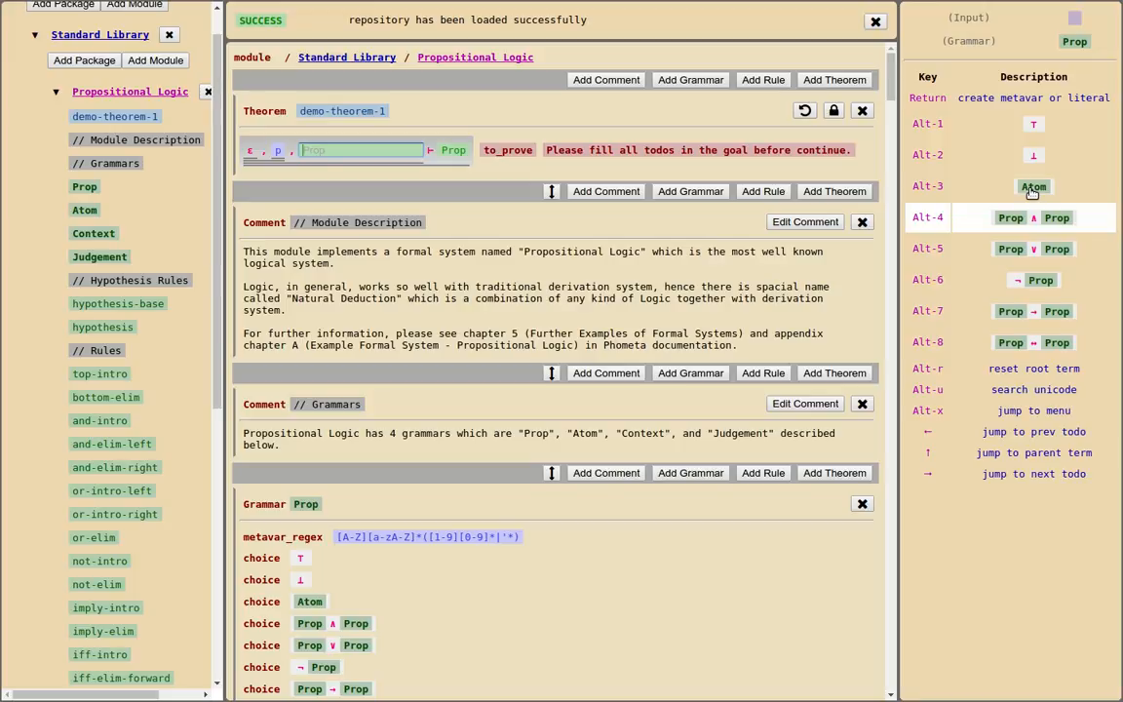
# Fill the second Prop in the goal's context with the implication p → q, using the atoms p and q
pyautogui.click(1030, 312)
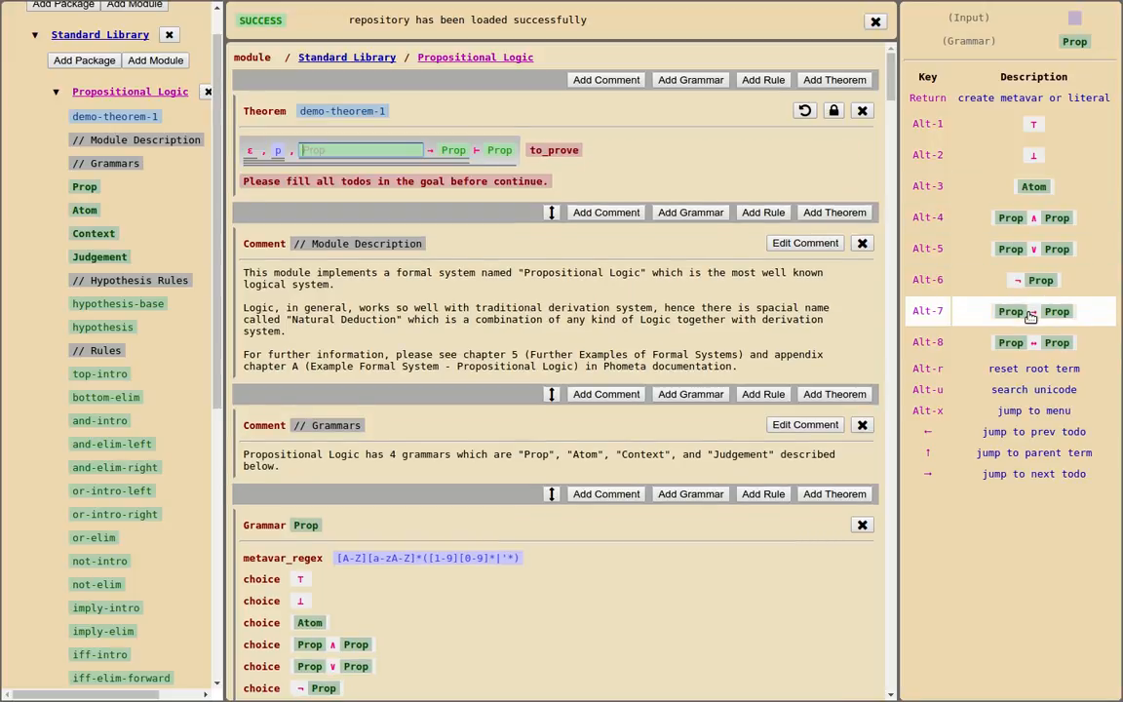
pyautogui.click(1035, 185)
pyautogui.click(1033, 120)
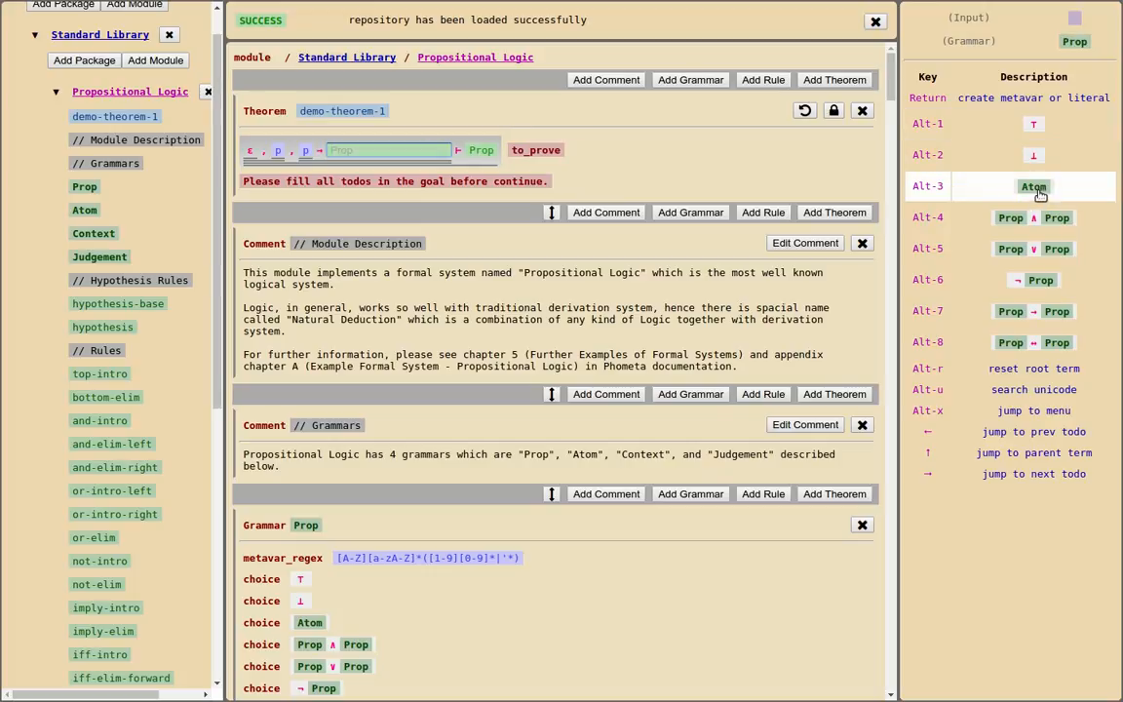
pyautogui.click(1038, 185)
pyautogui.write('q')
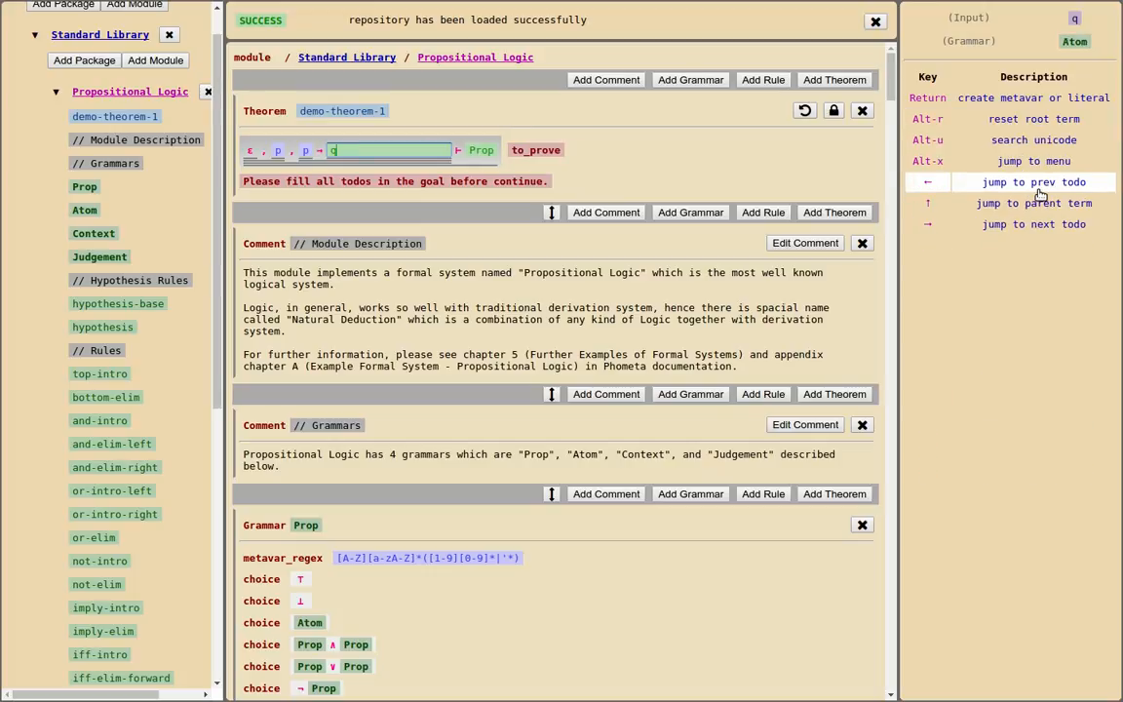
pyautogui.press('Return')
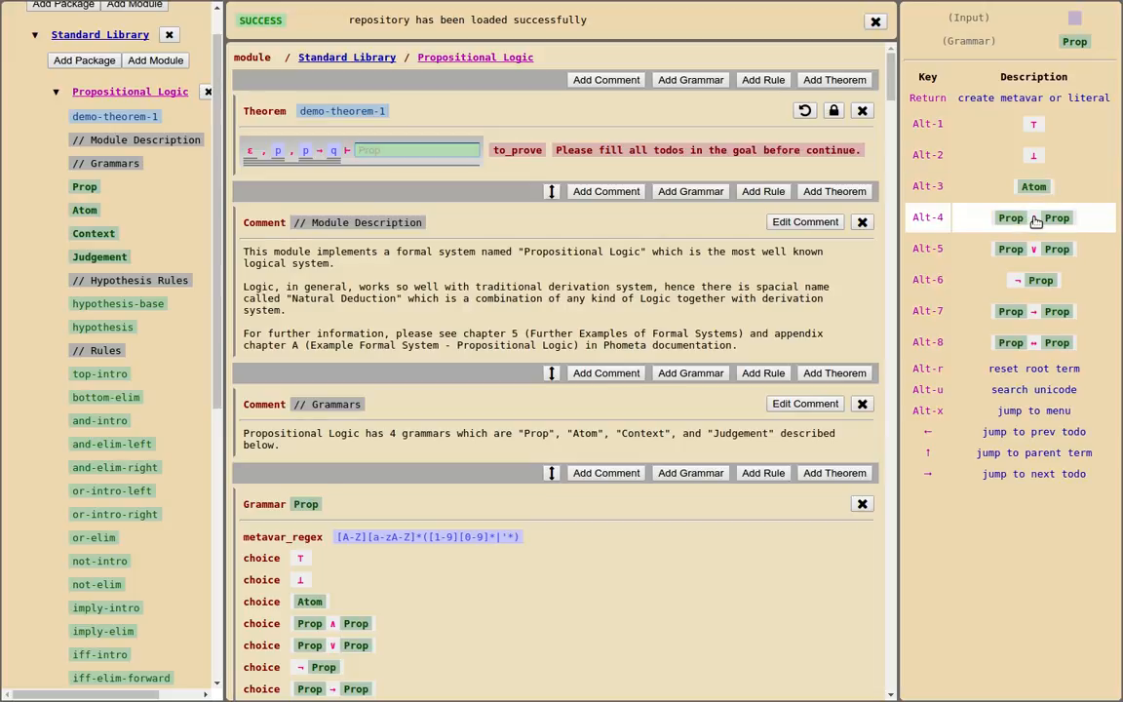
# Complete the goal's right-hand side after the turnstile with the conjunction p ∧ q
pyautogui.click(1033, 218)
pyautogui.write('p')
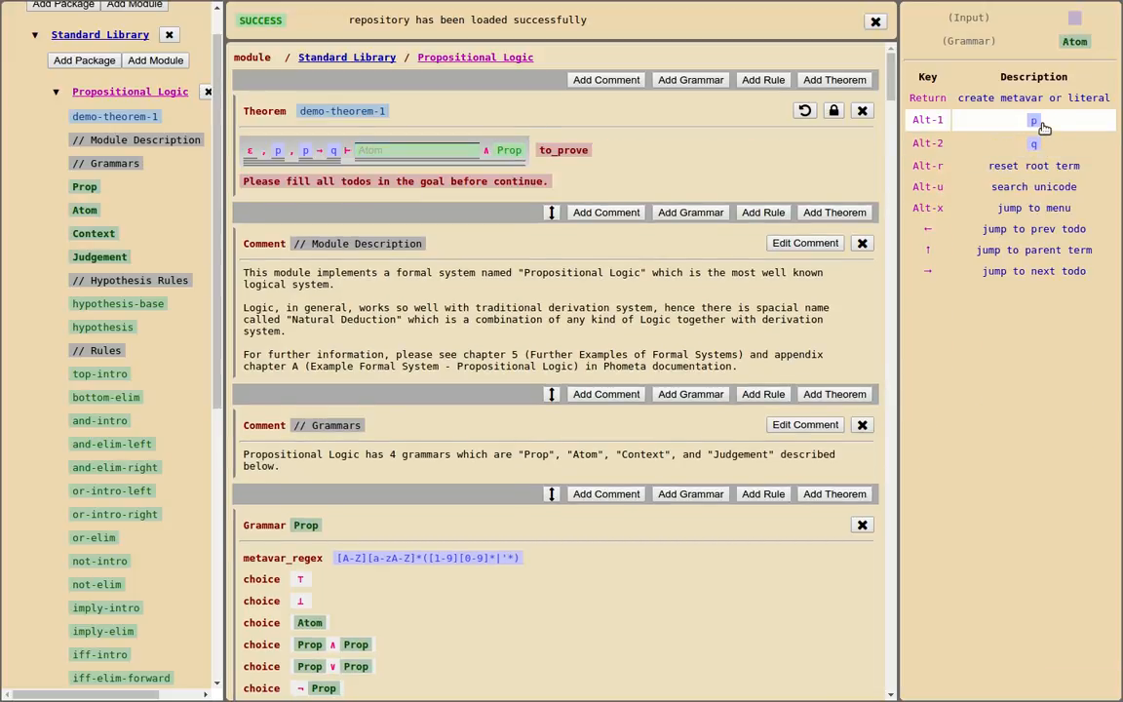
pyautogui.click(1038, 119)
pyautogui.write('q')
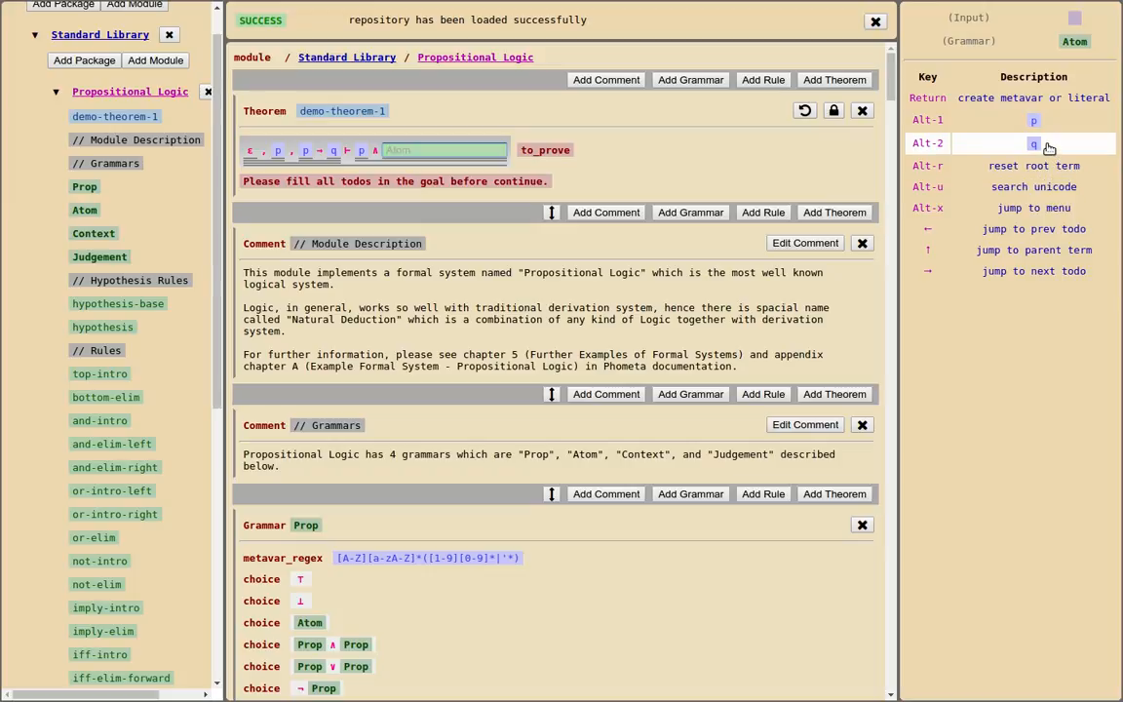
pyautogui.click(1045, 144)
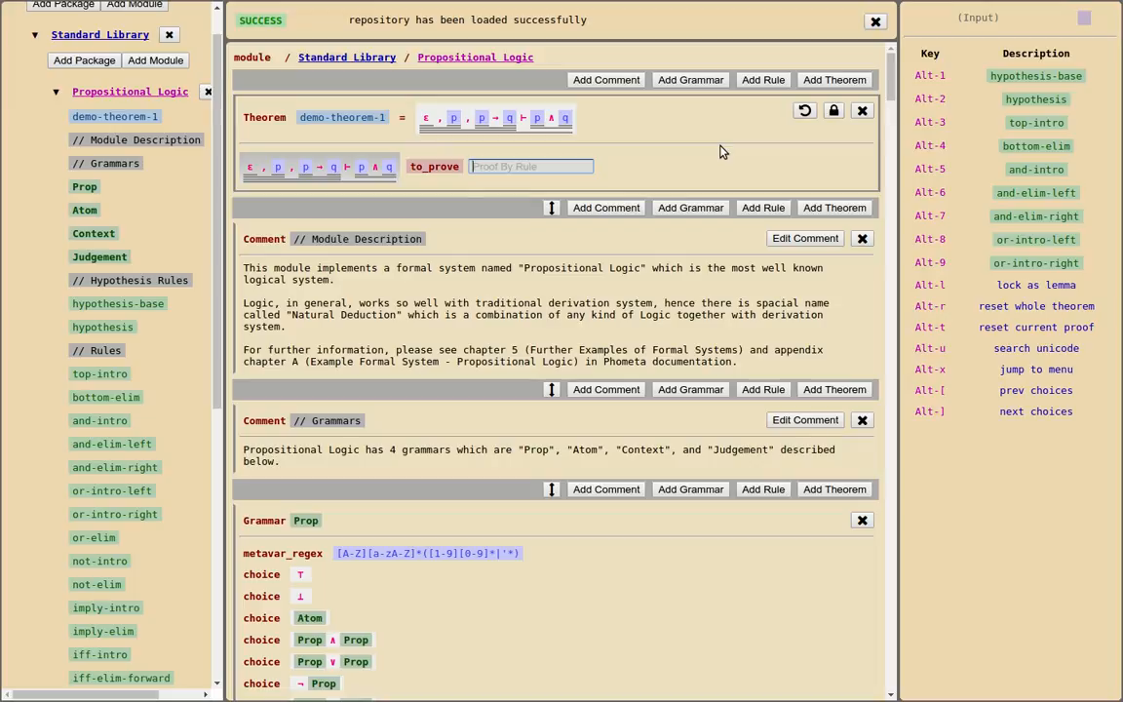
# Split the workspace into a 2x1 grid, with the and-intro rule in the first pane and demo-theorem-1 in the second
pyautogui.click(876, 22)
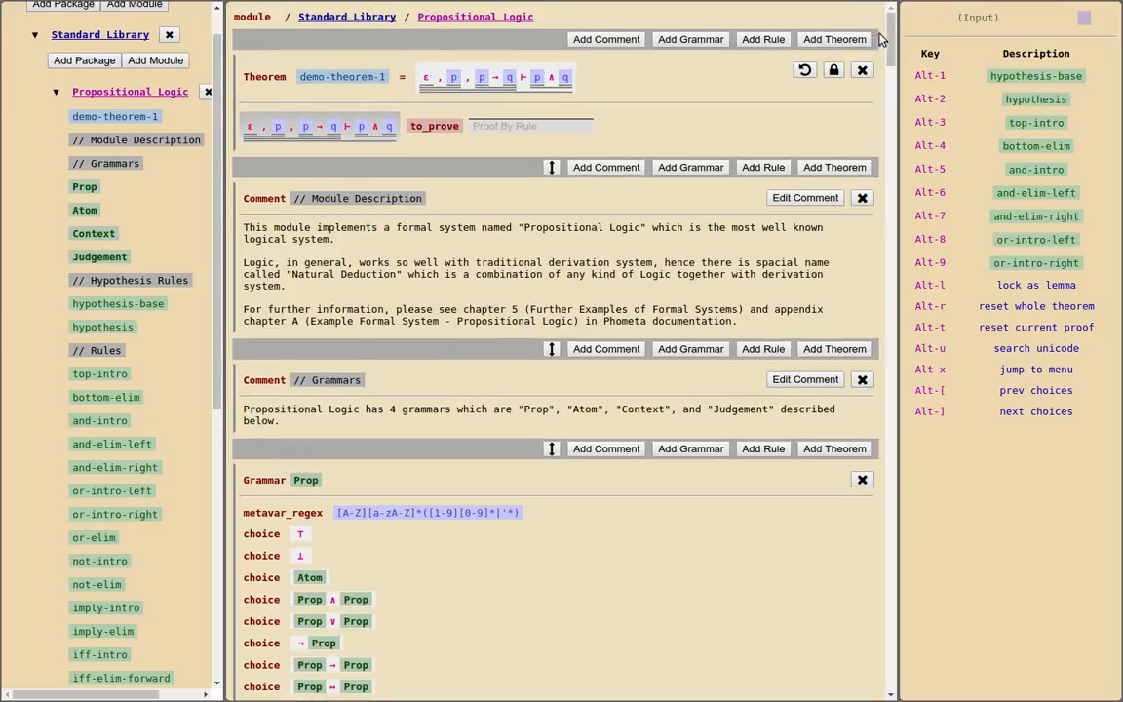
pyautogui.click(997, 369)
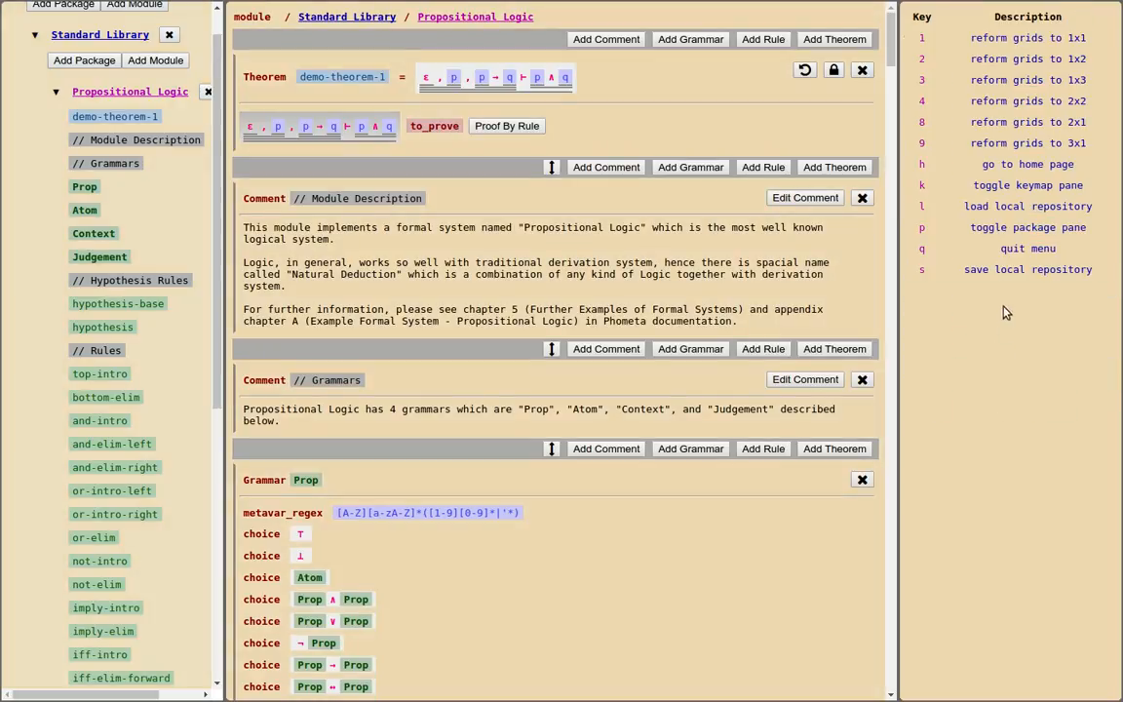
pyautogui.click(994, 129)
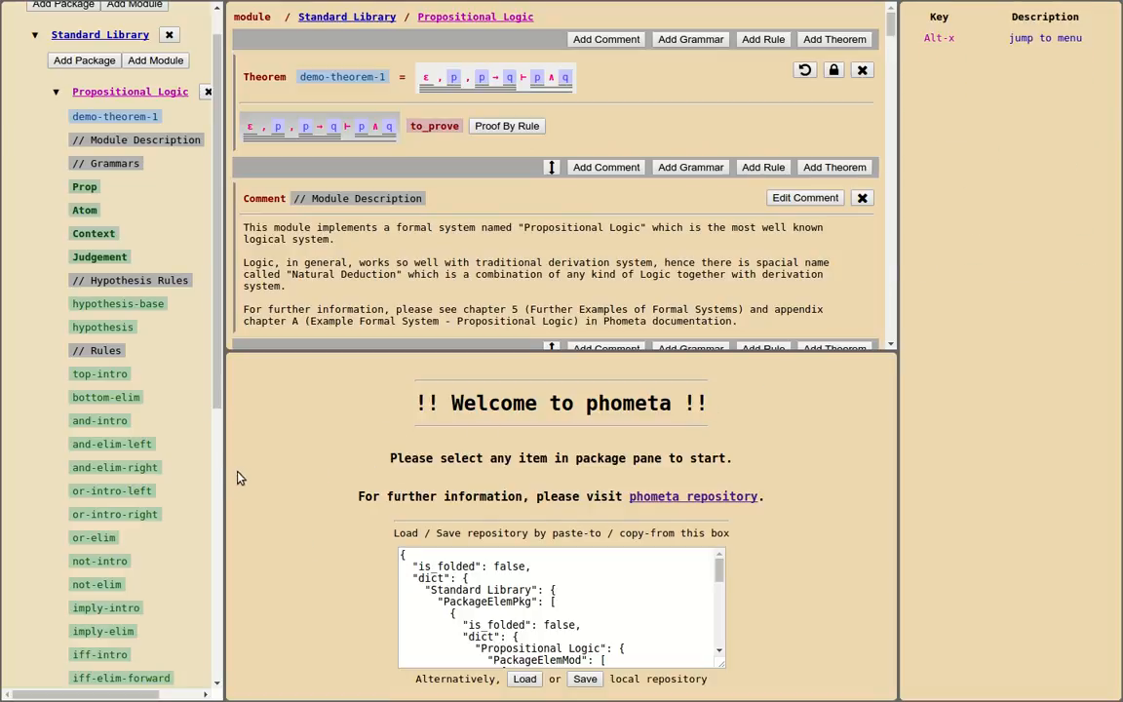
pyautogui.click(112, 118)
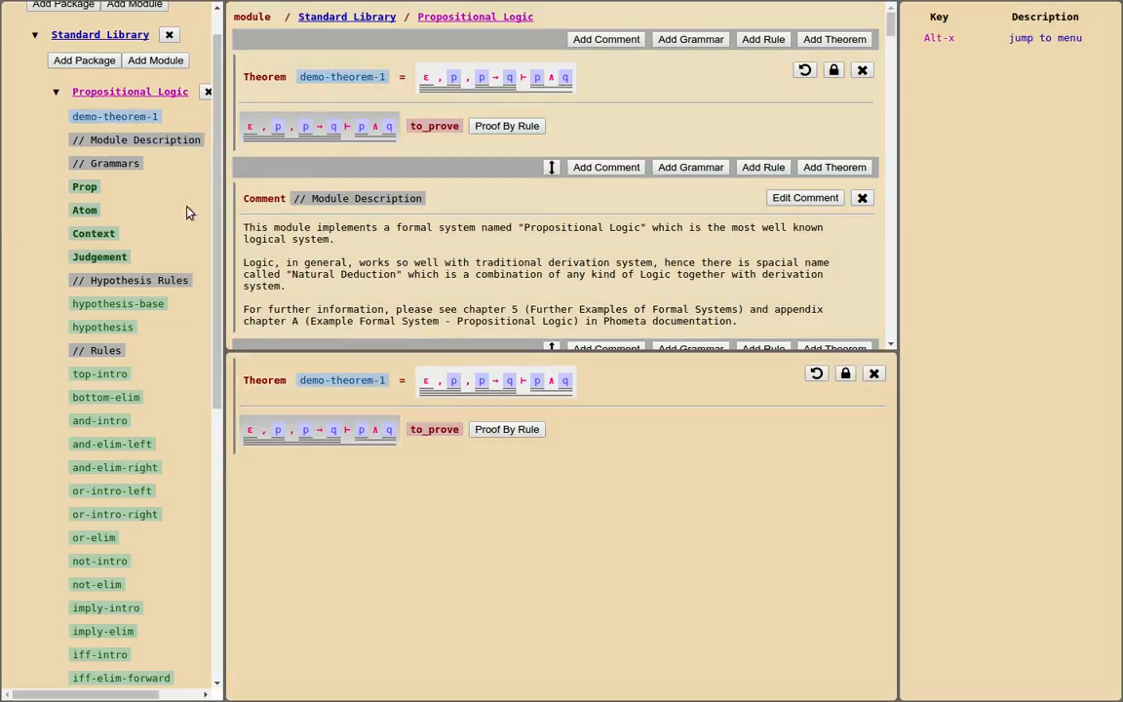
pyautogui.scroll(-5, 83, 401)
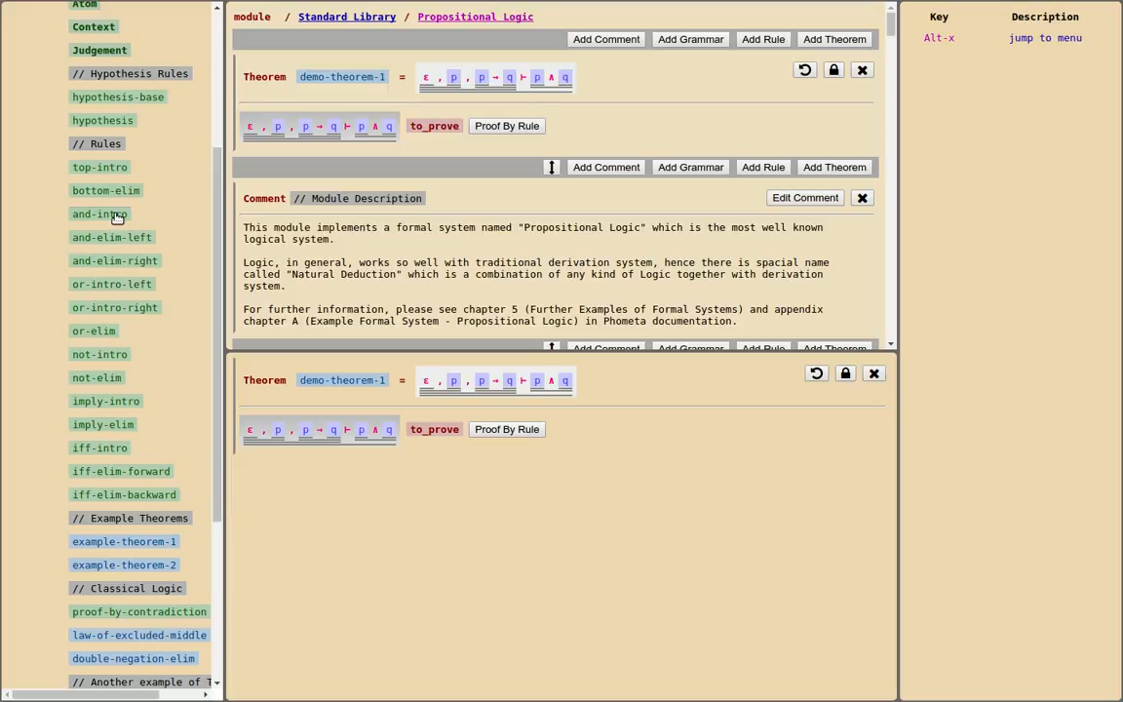
pyautogui.click(113, 214)
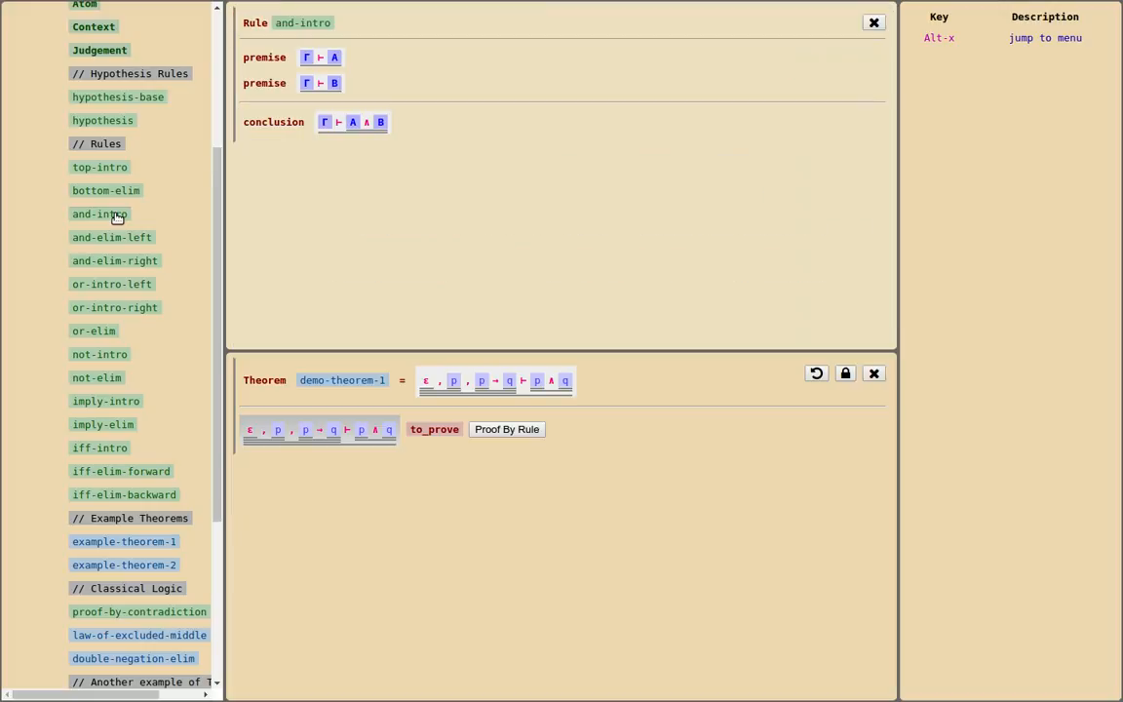
# Browse the full set of rules offered for proving demo-theorem-1's goal
pyautogui.click(403, 525)
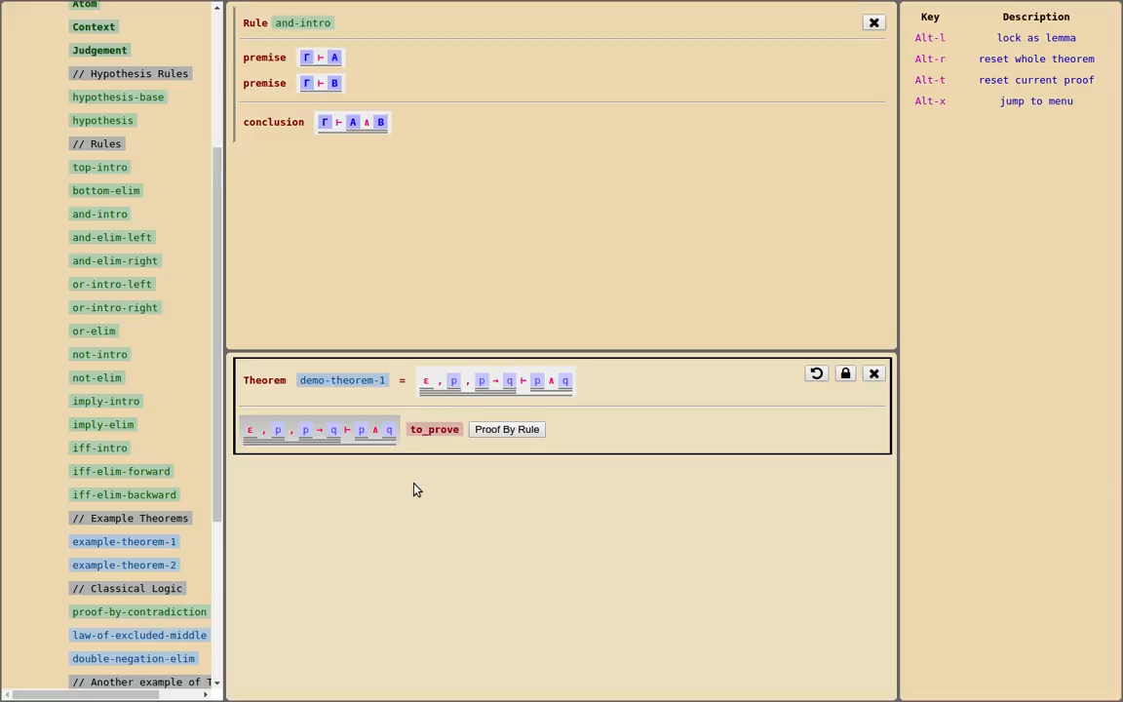
pyautogui.click(509, 437)
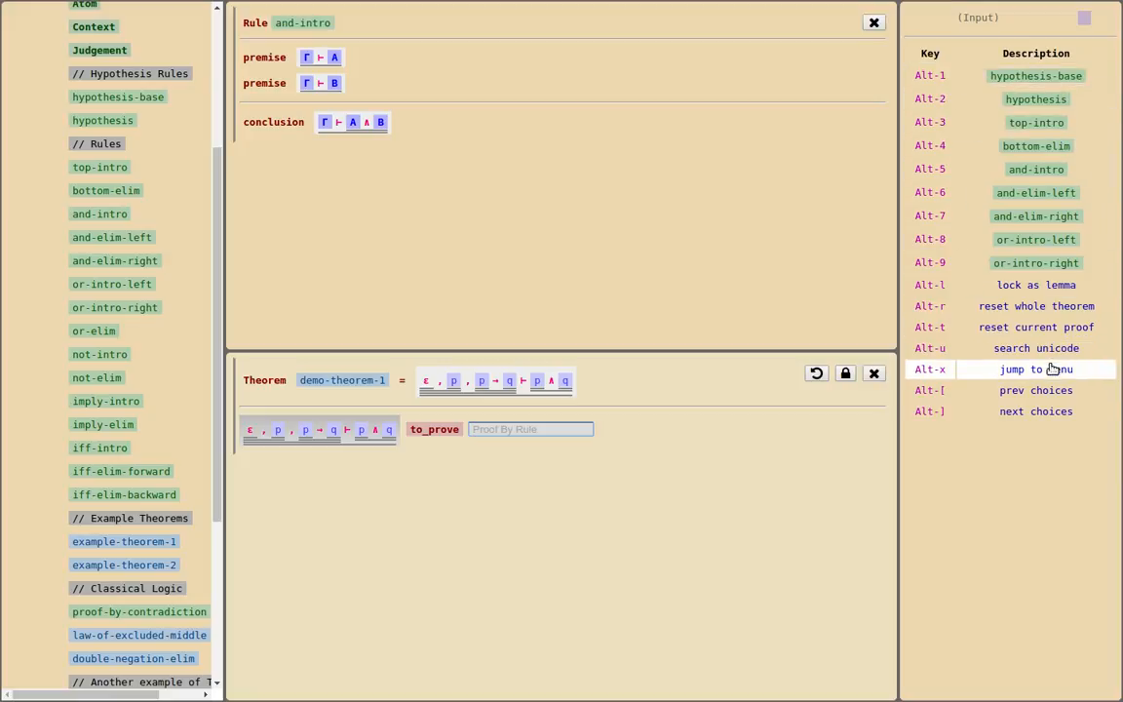
pyautogui.click(1029, 419)
pyautogui.click(1029, 419)
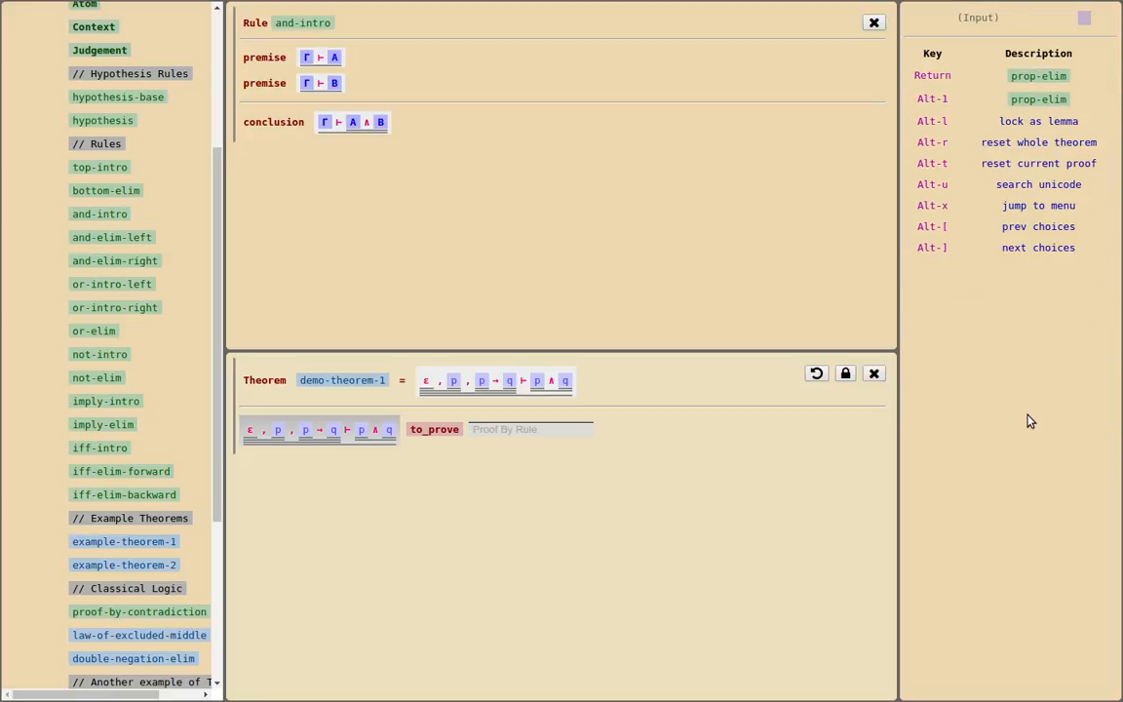
pyautogui.click(1036, 255)
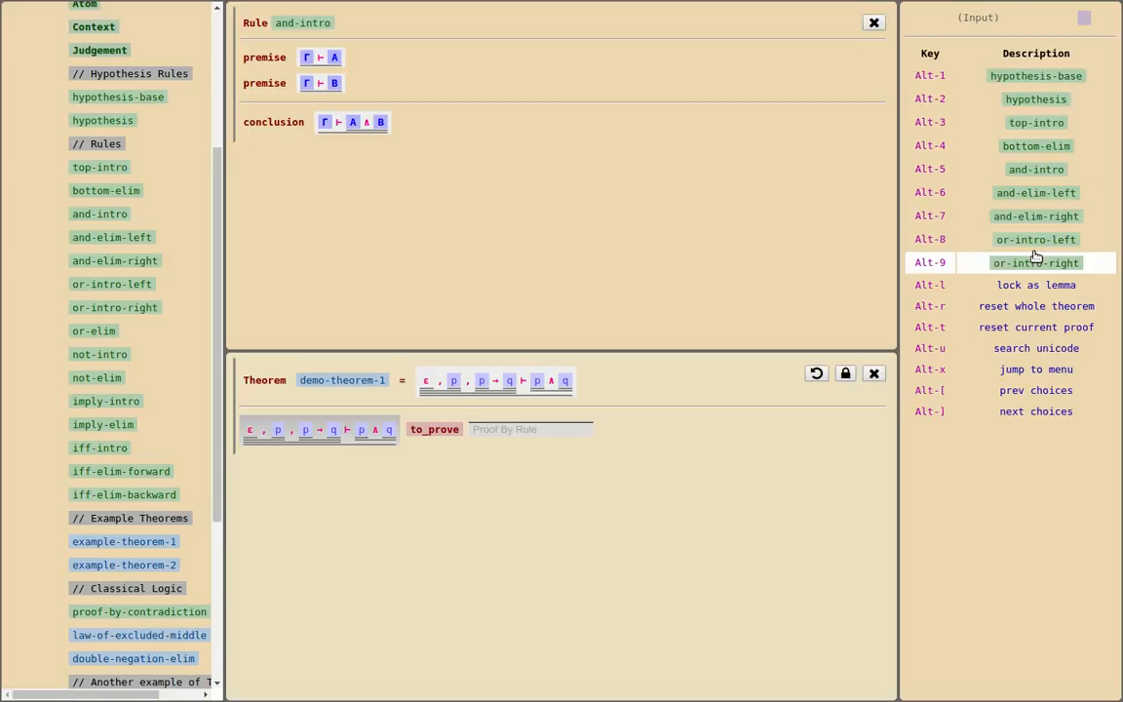
# Apply the and-intro rule to demo-theorem-1's goal and prove the subgoal concluding p by the hypothesis rule
pyautogui.click(514, 431)
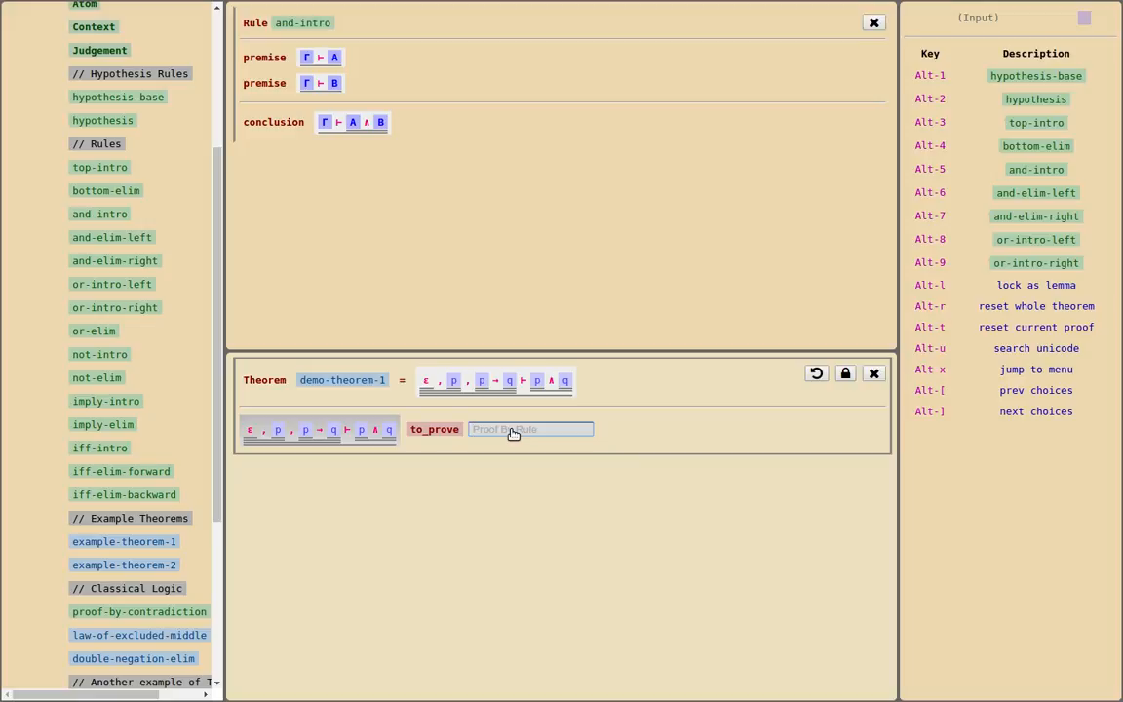
pyautogui.write('a')
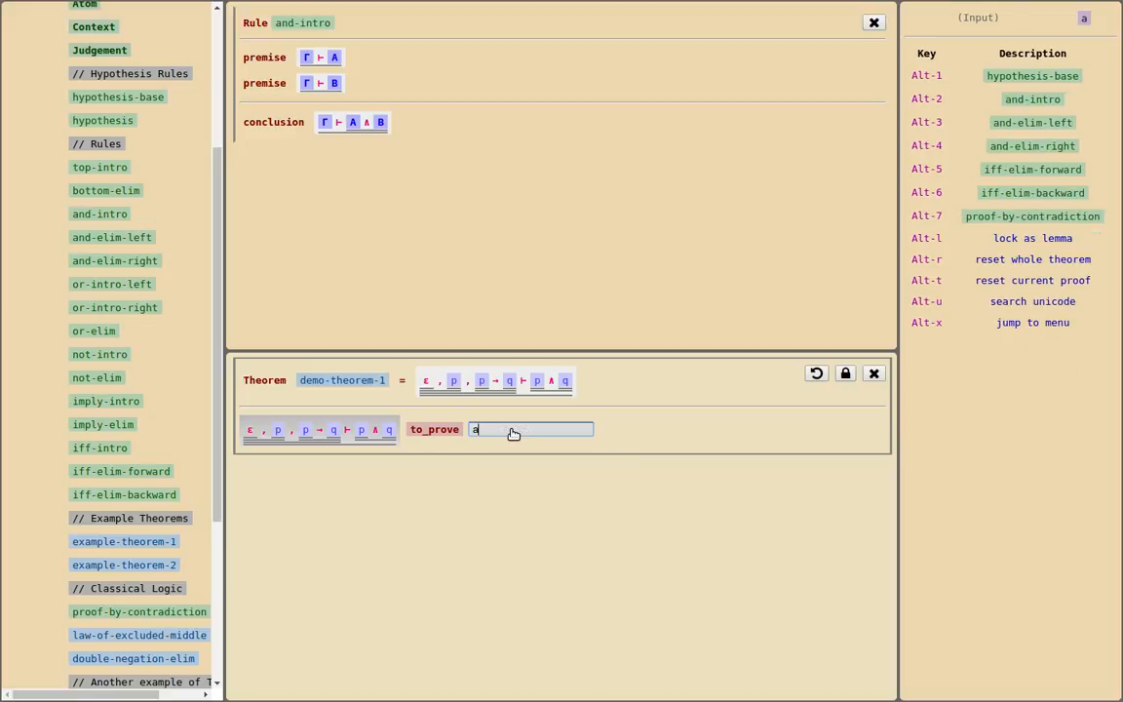
pyautogui.write('nd')
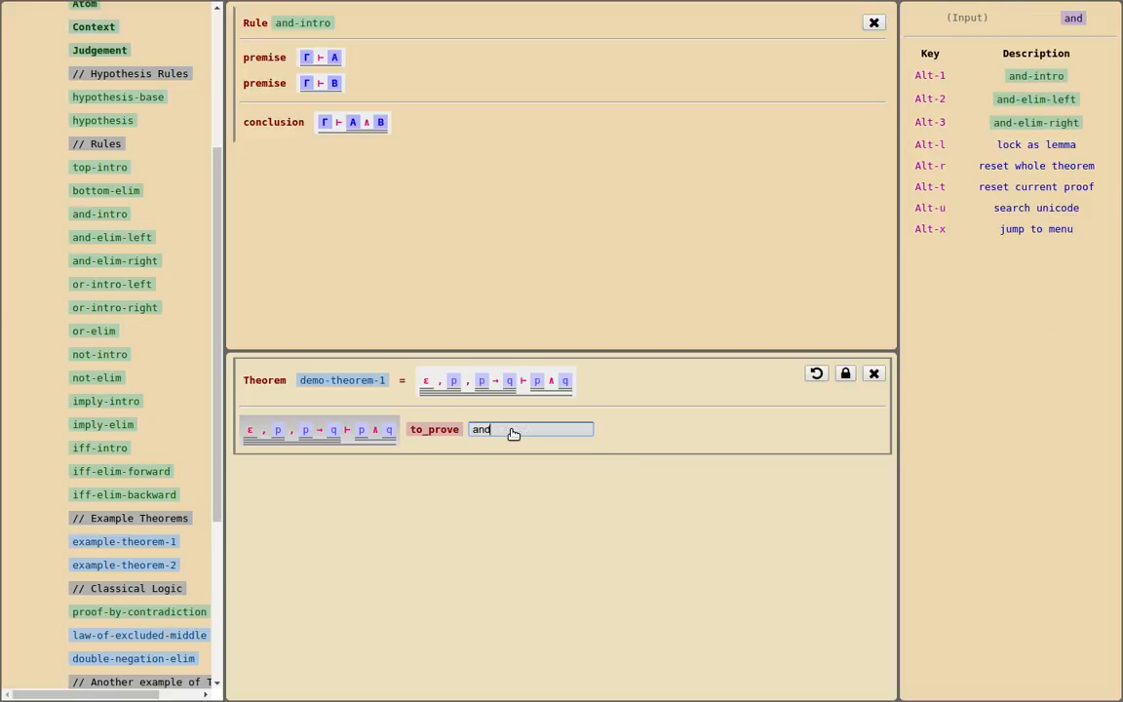
pyautogui.write(' el')
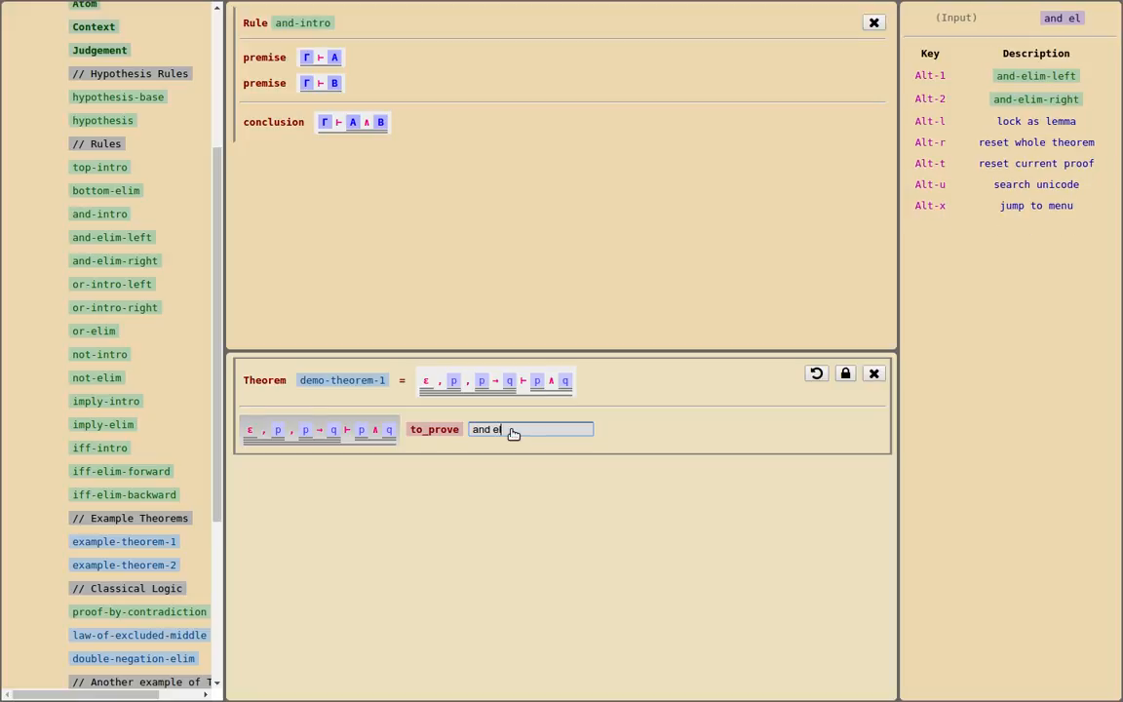
pyautogui.press('BackSpace')
pyautogui.press('BackSpace')
pyautogui.write('intr')
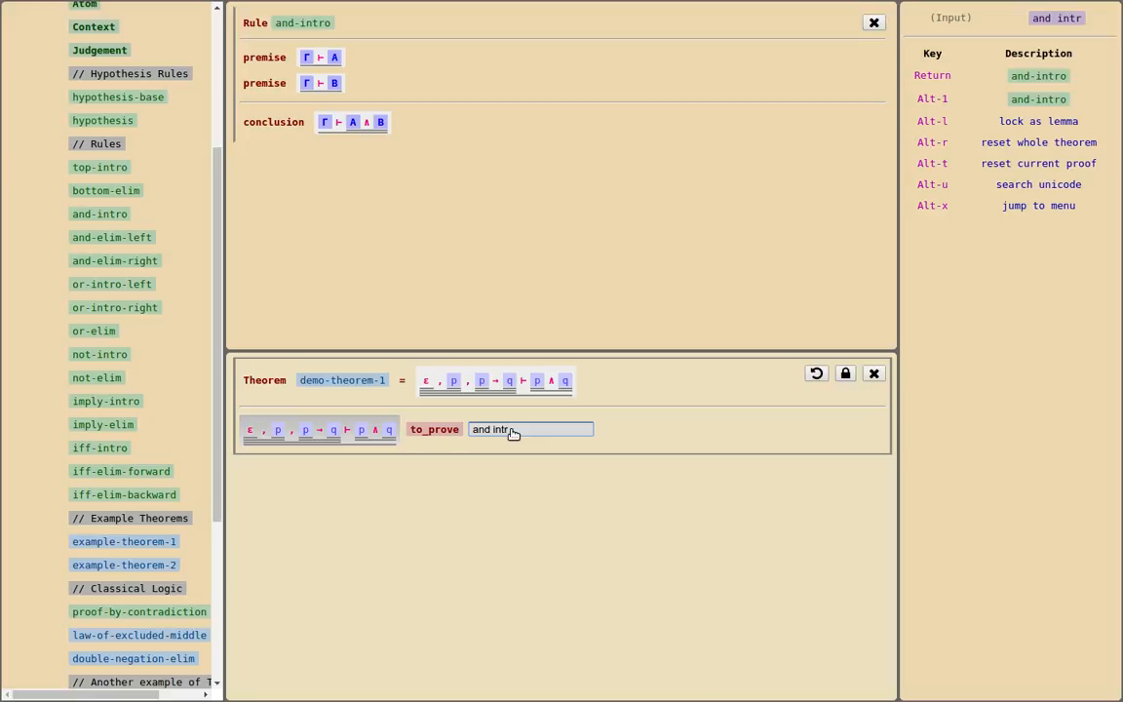
pyautogui.press('Return')
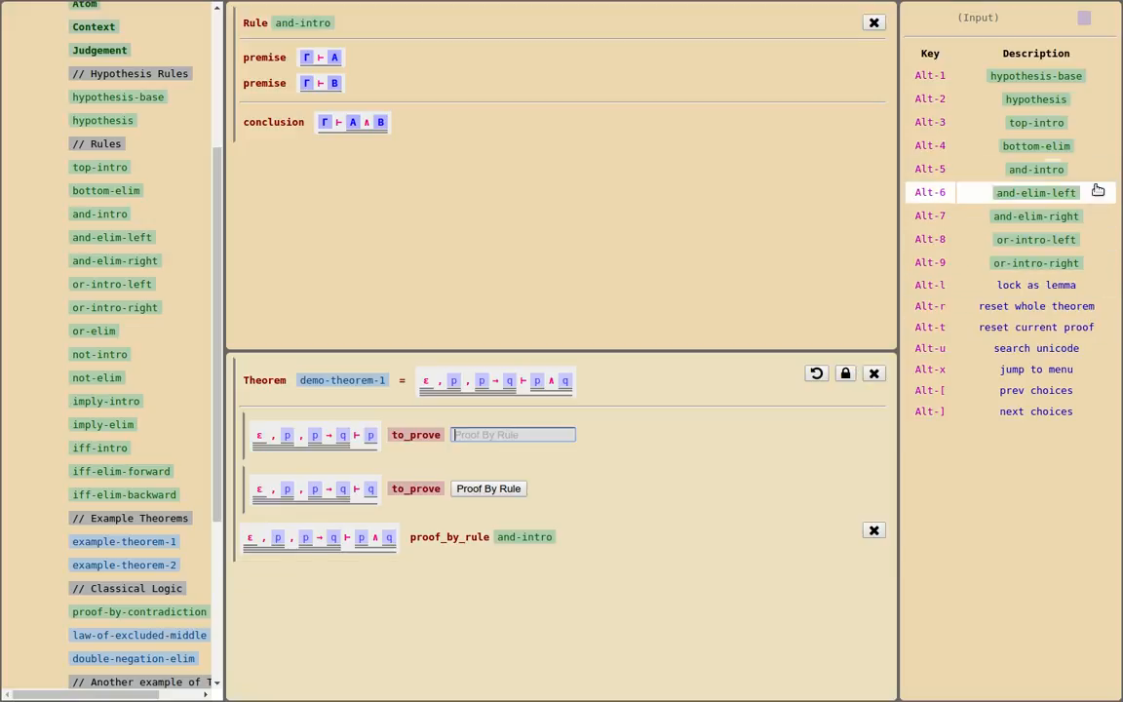
pyautogui.click(1055, 101)
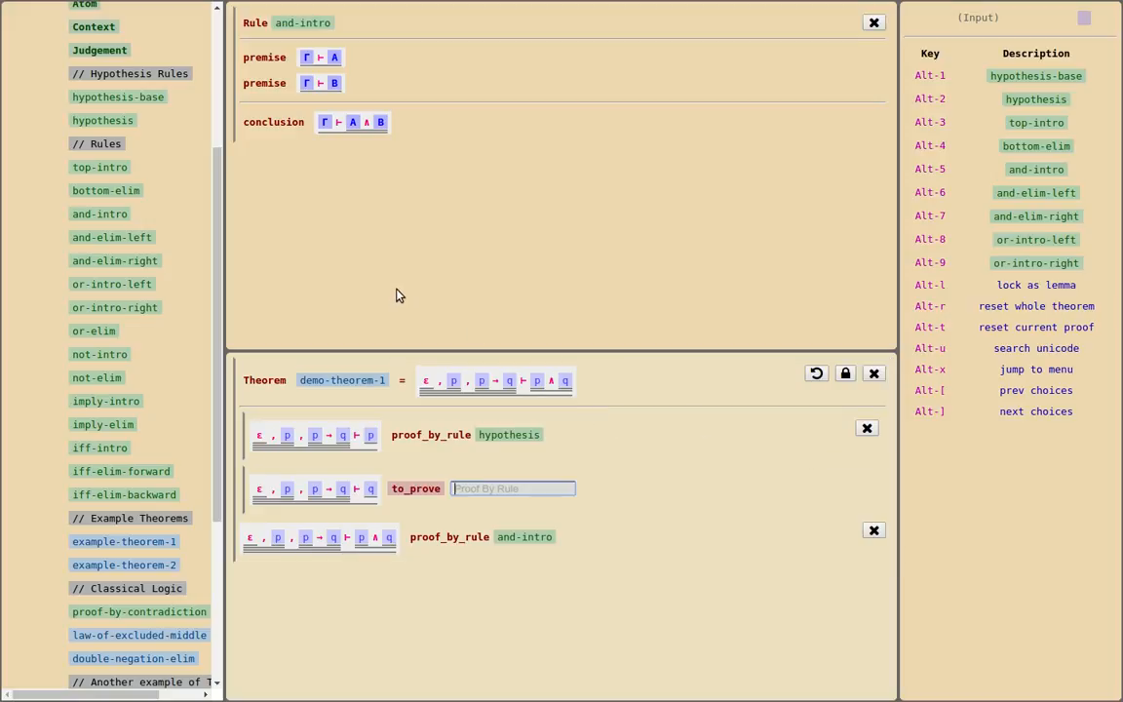
# Display the imply-elim rule in the first pane and apply it to the subgoal concluding q, with parameter A set to p
pyautogui.click(358, 275)
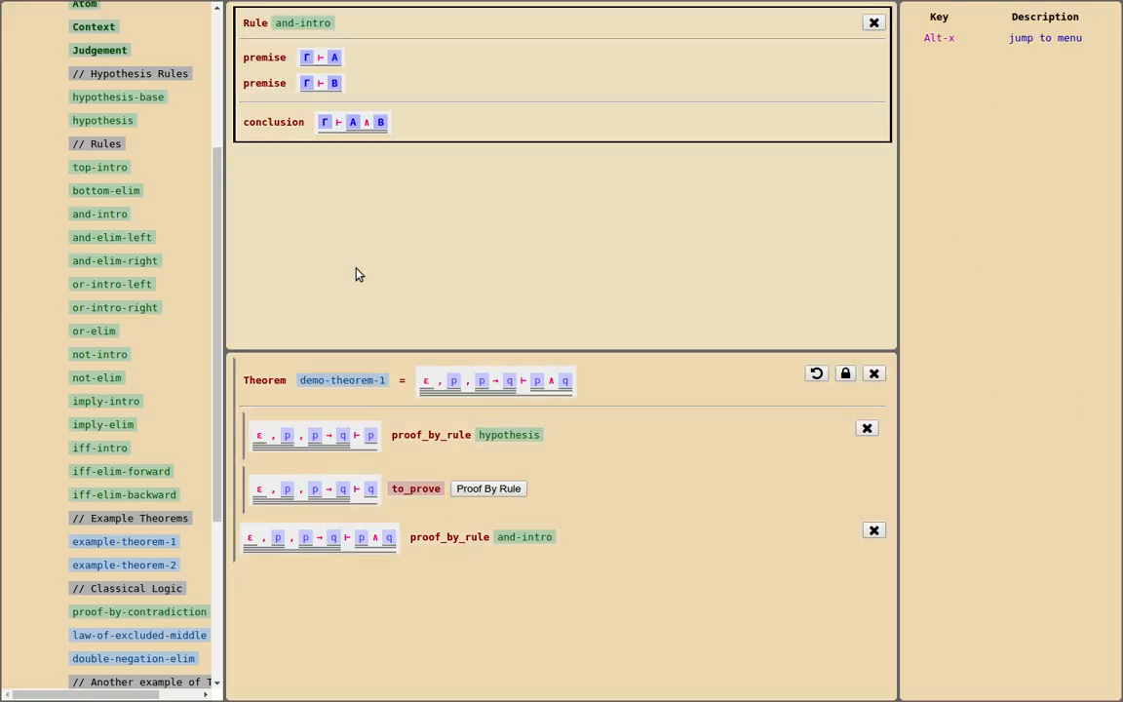
pyautogui.click(88, 426)
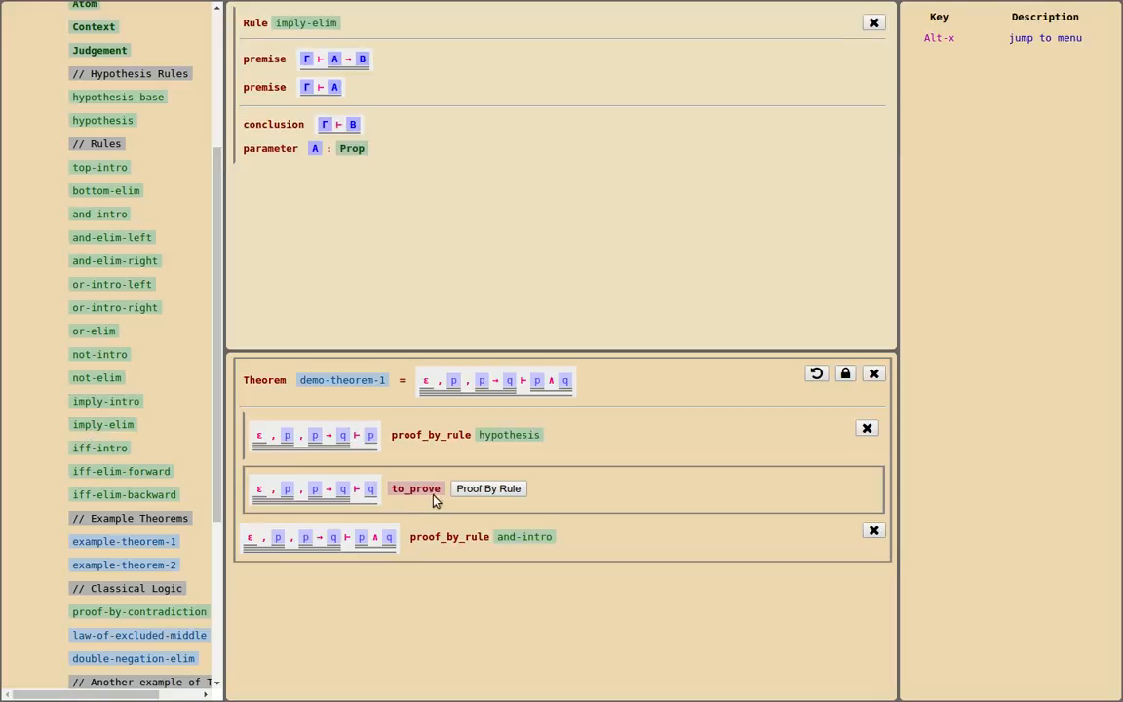
pyautogui.click(487, 488)
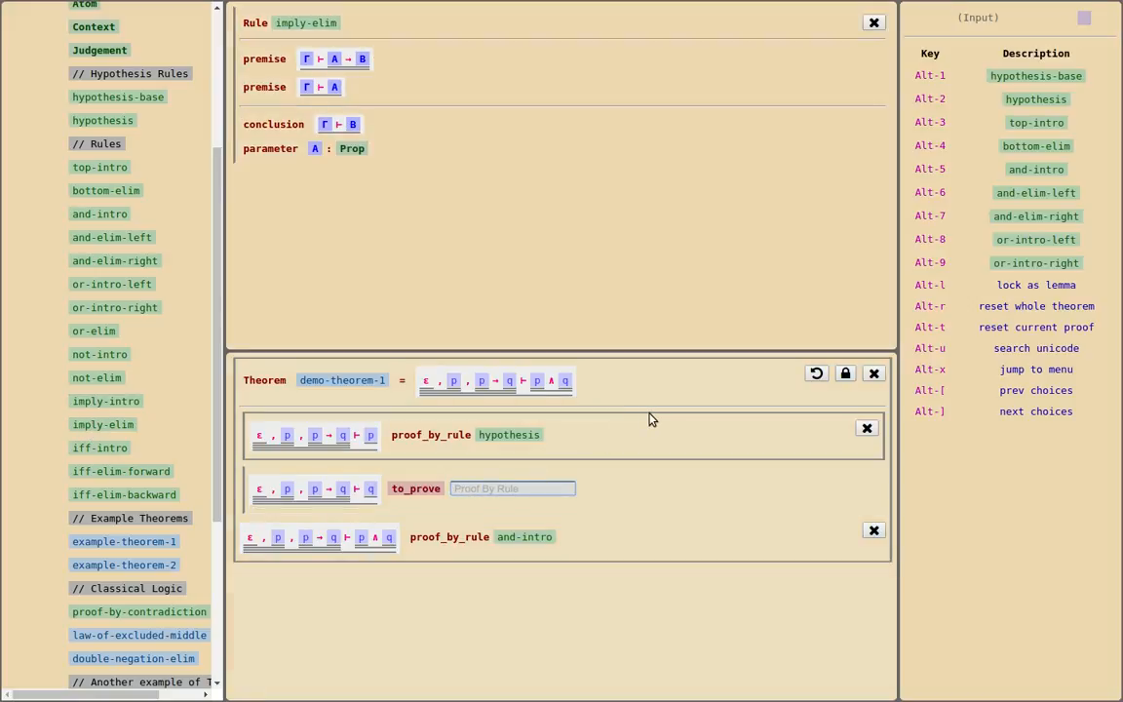
pyautogui.write('imp eli')
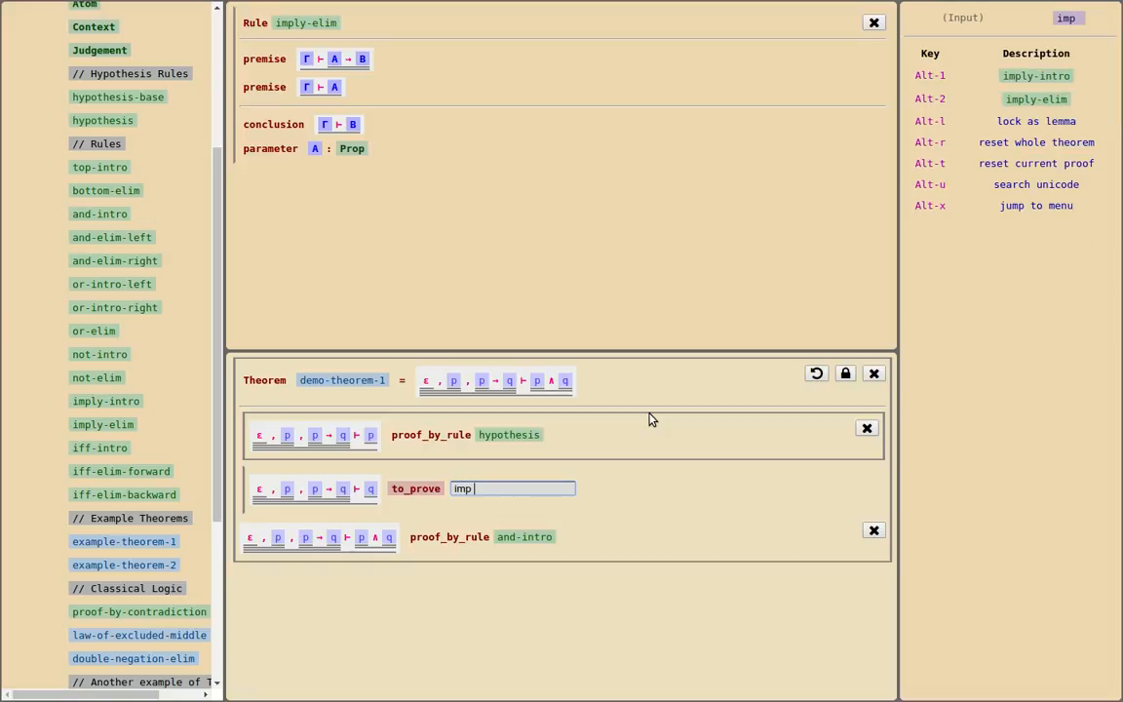
pyautogui.press('Return')
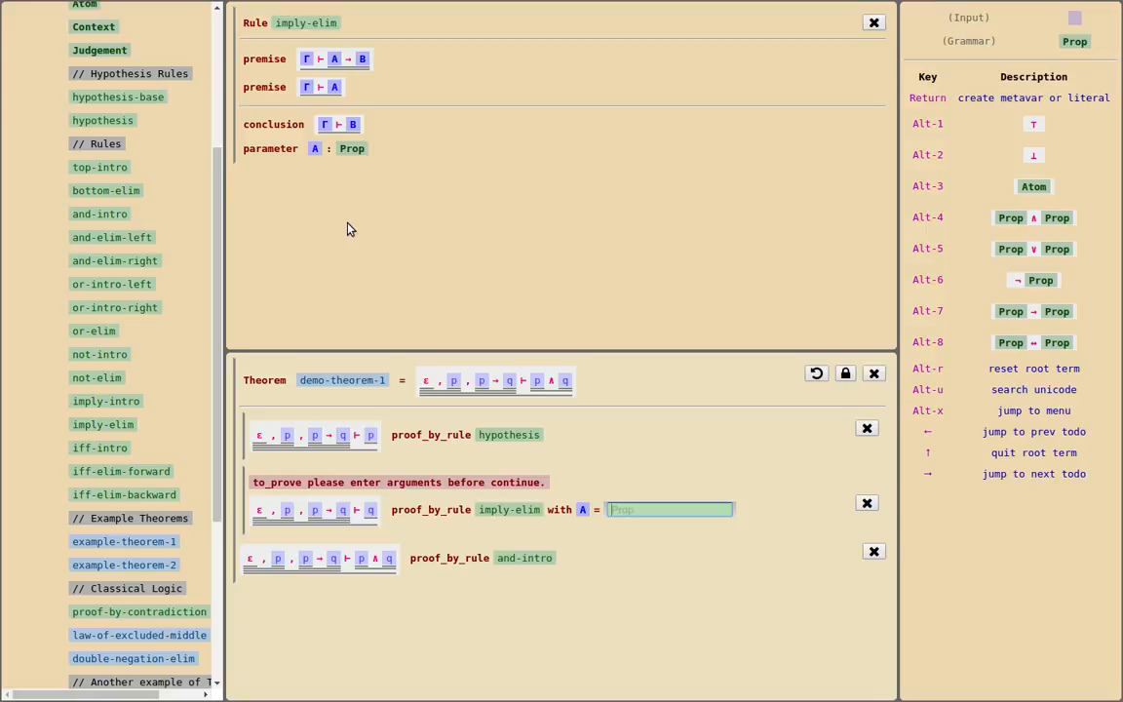
pyautogui.click(1048, 186)
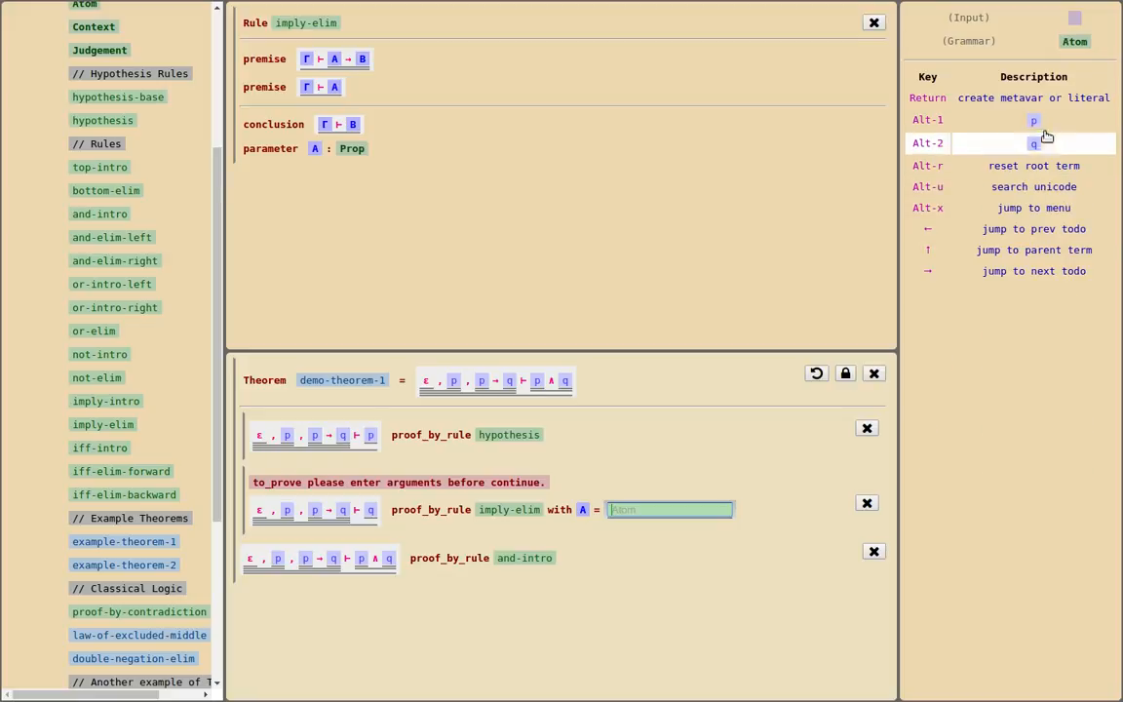
pyautogui.click(1039, 118)
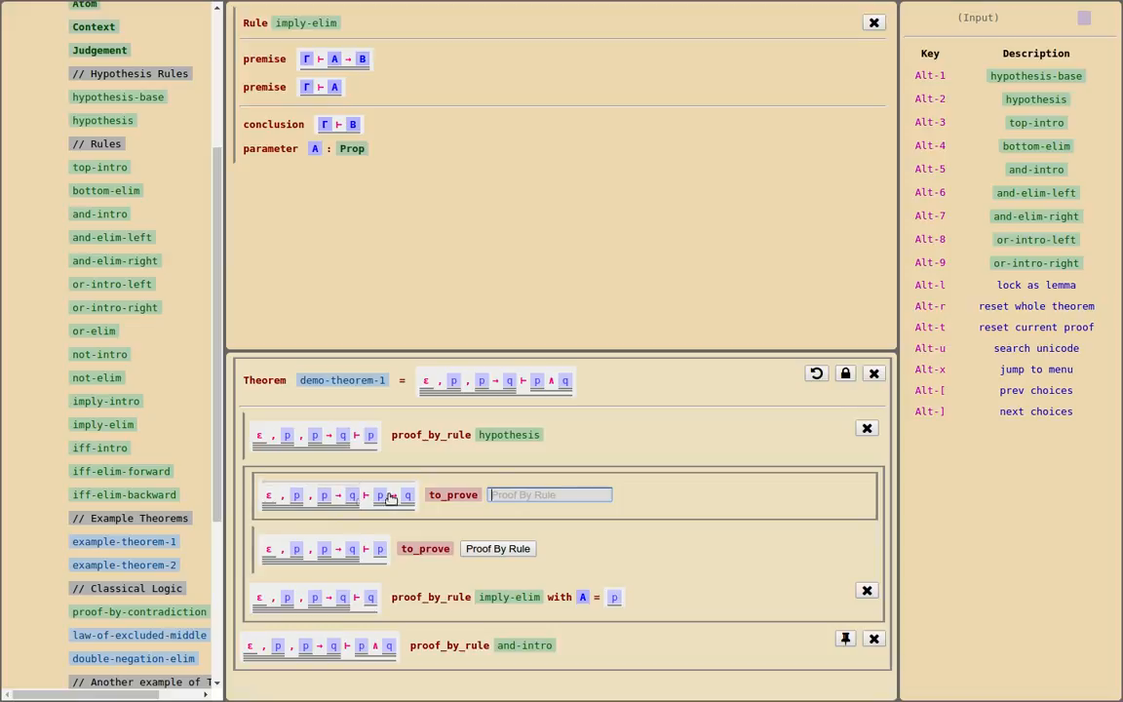
# Prove the remaining subgoals for p → q and p by the hypothesis rule and lock demo-theorem-1 as a lemma
pyautogui.click(1061, 102)
pyautogui.click(1061, 102)
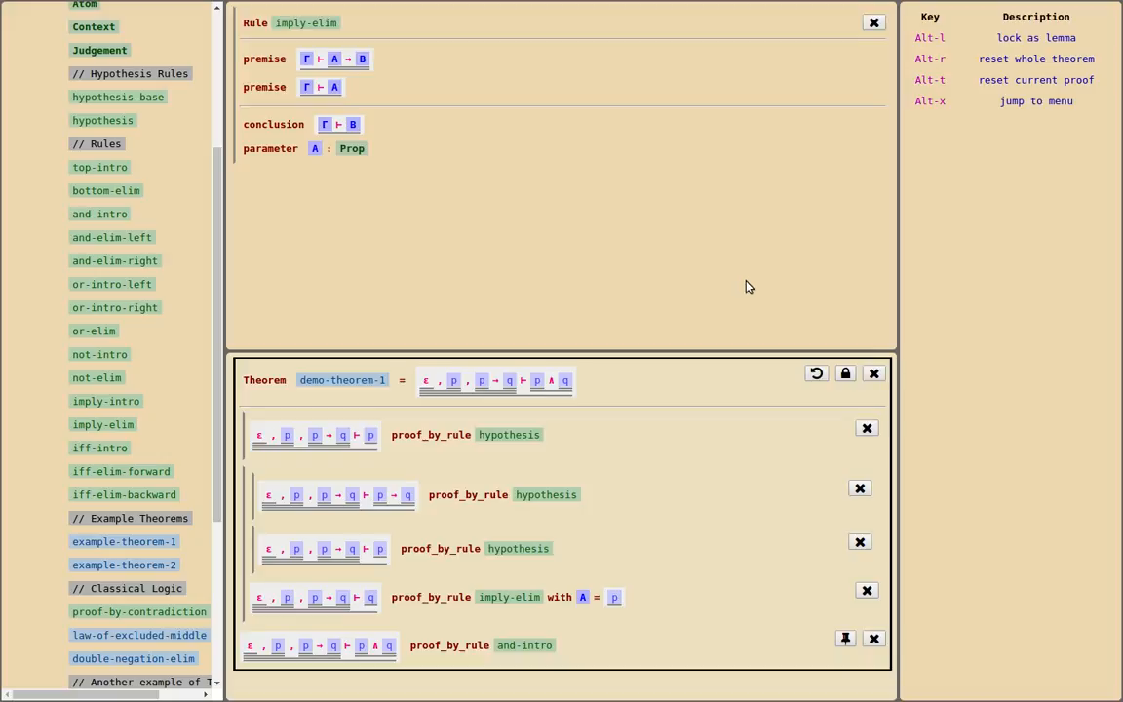
pyautogui.click(846, 376)
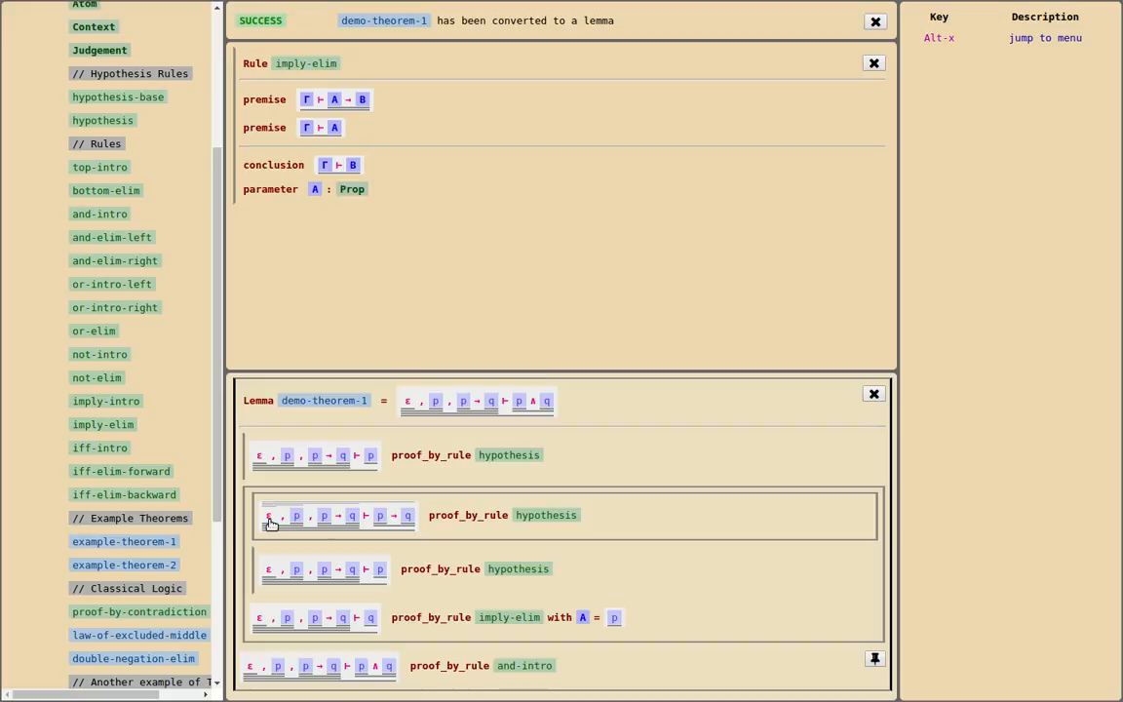
# Show the hypothesis and hypothesis-base rules in separate panes for reading, and consult the Demonstration slide before returning to Phometa
pyautogui.click(285, 303)
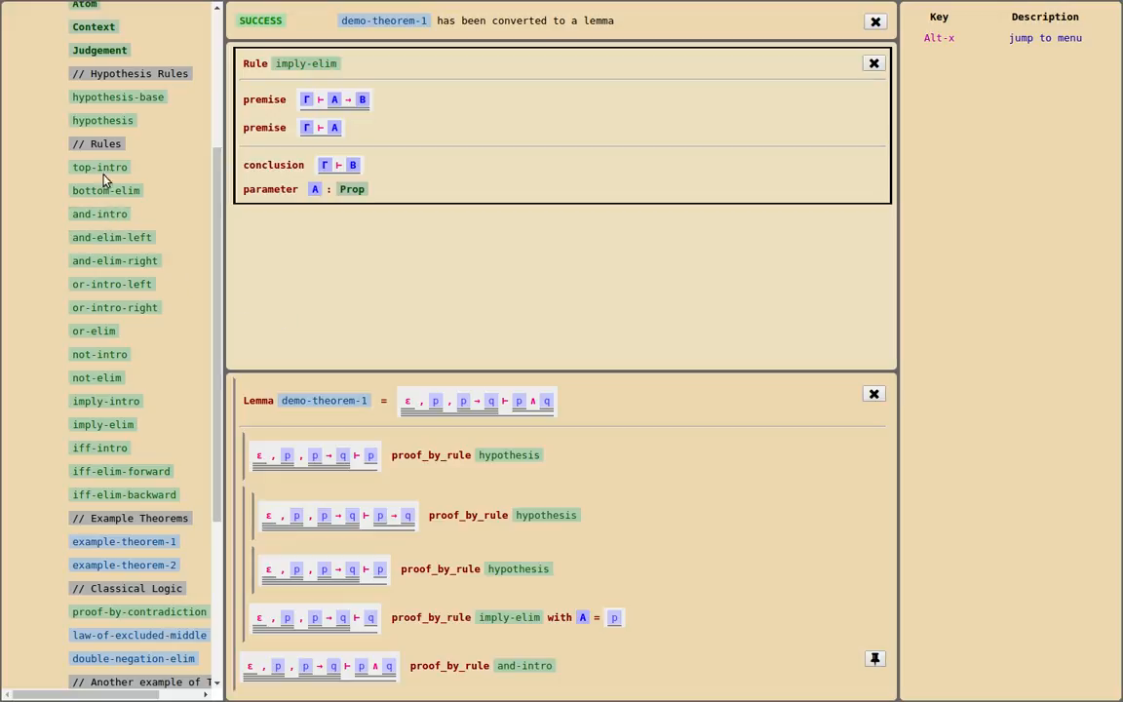
pyautogui.click(100, 118)
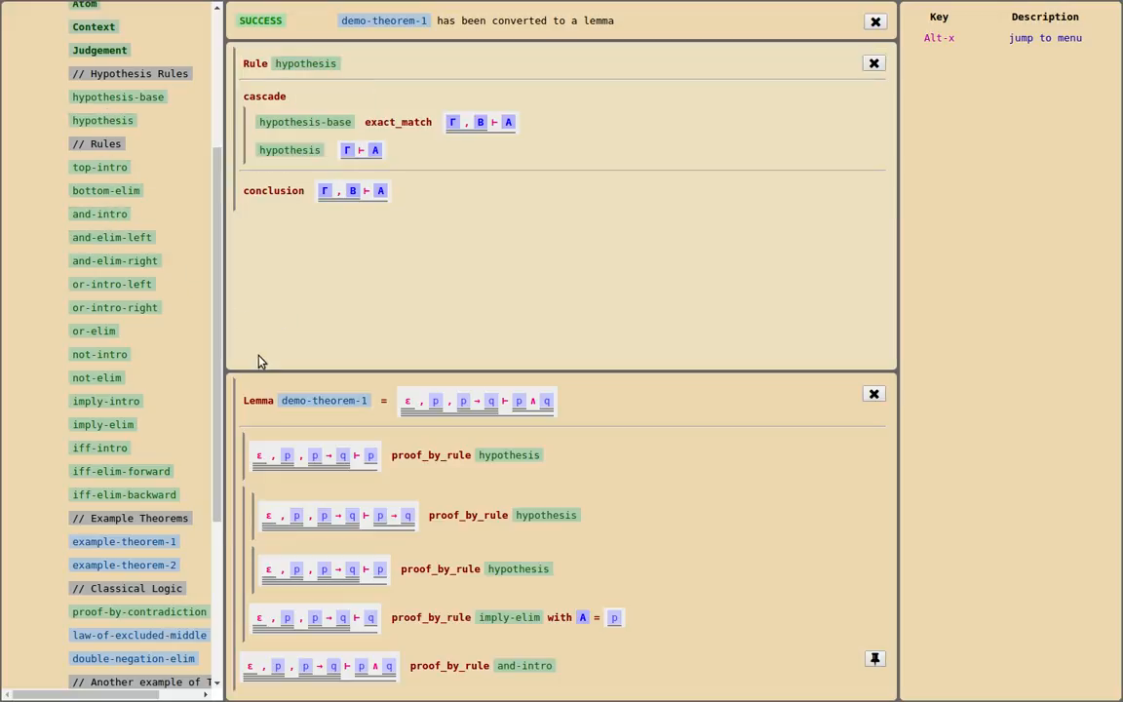
pyautogui.click(371, 695)
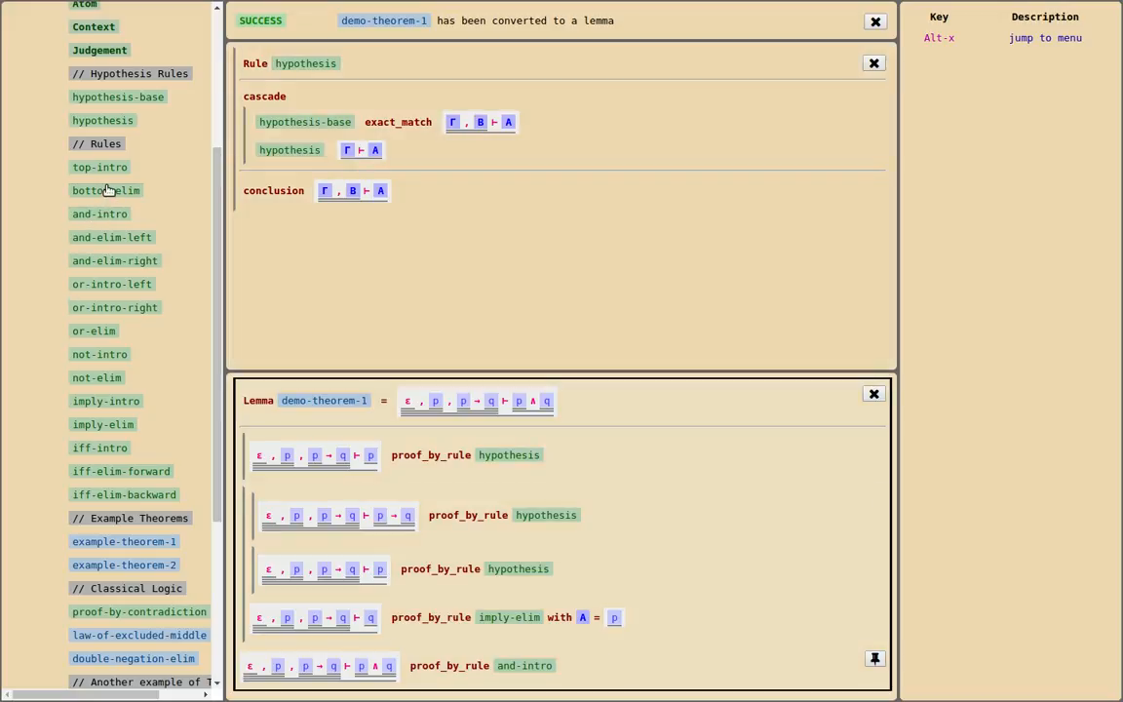
pyautogui.click(110, 97)
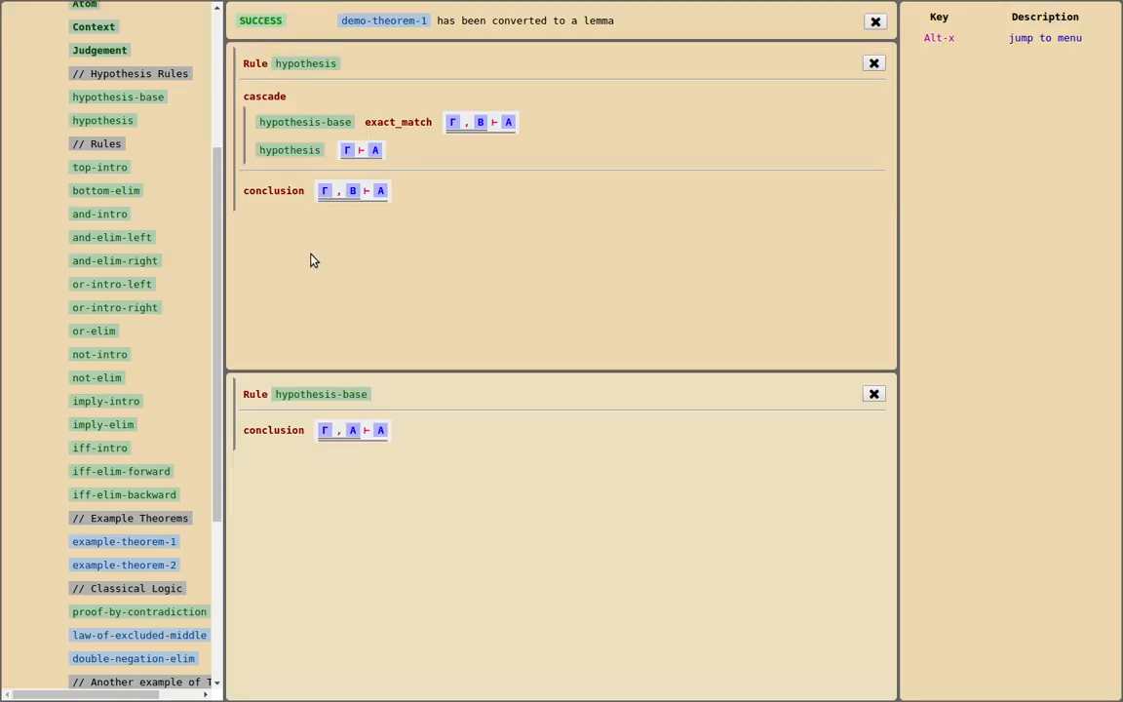
pyautogui.hotkey('alt', 'Tab')
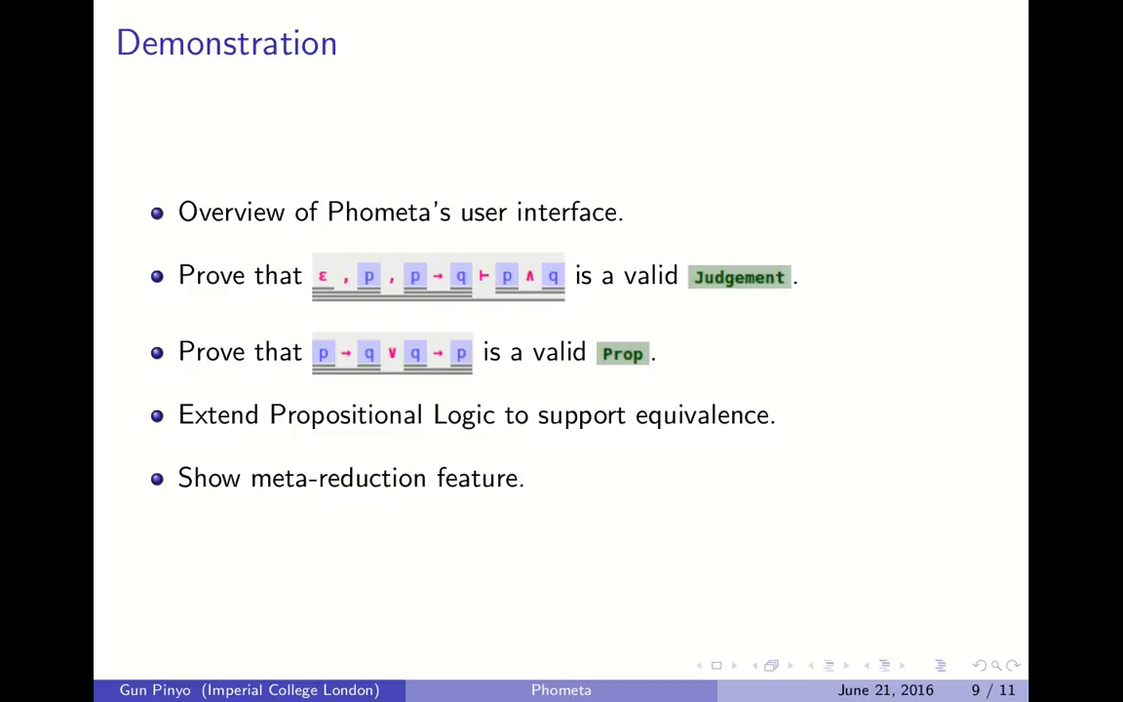
pyautogui.hotkey('alt', 'Tab')
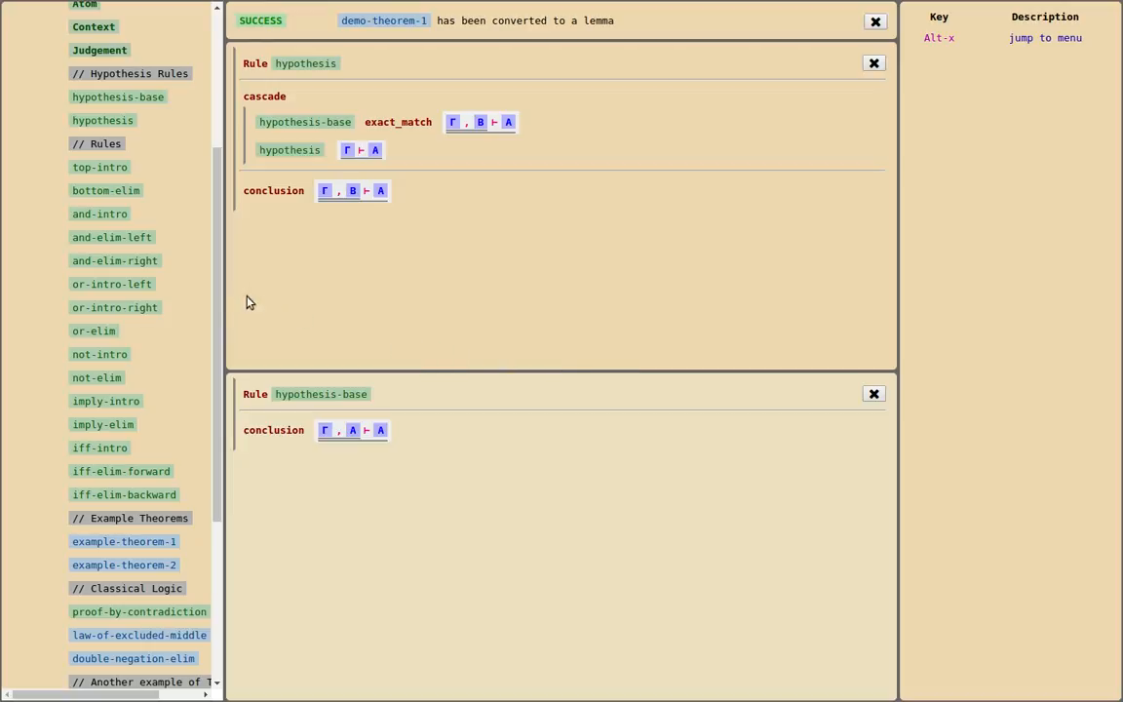
# Open the Propositional Logic module in the second pane and add a theorem named demo-theorem-2
pyautogui.scroll(5, 170, 328)
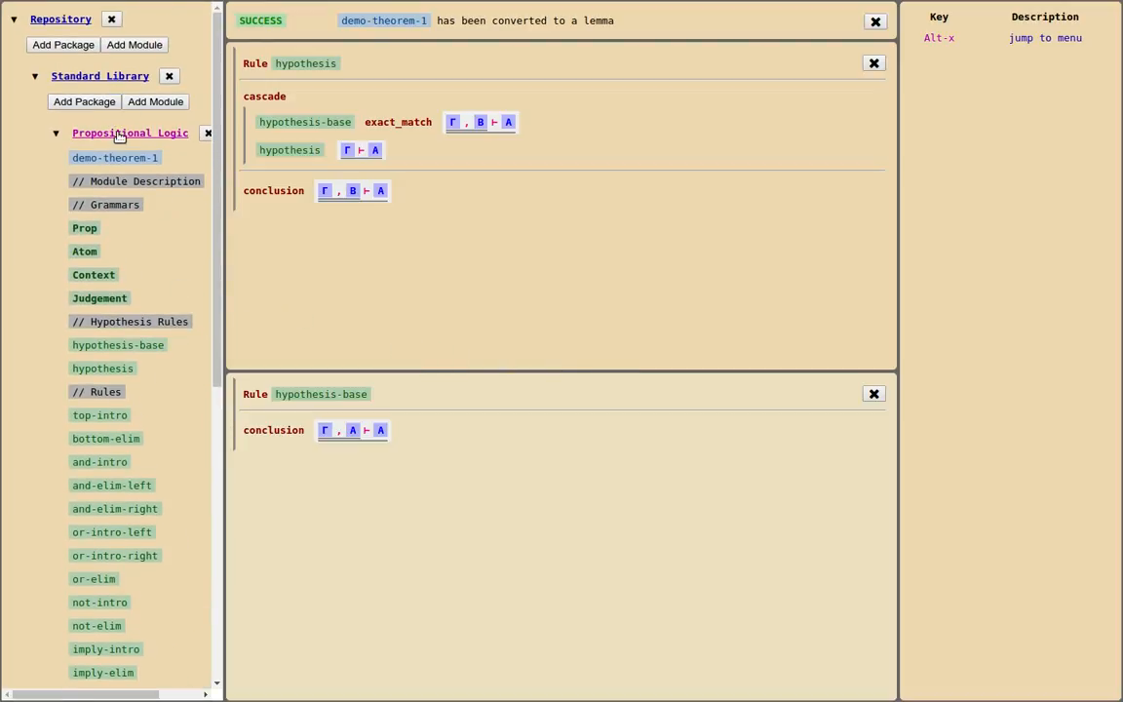
pyautogui.click(119, 134)
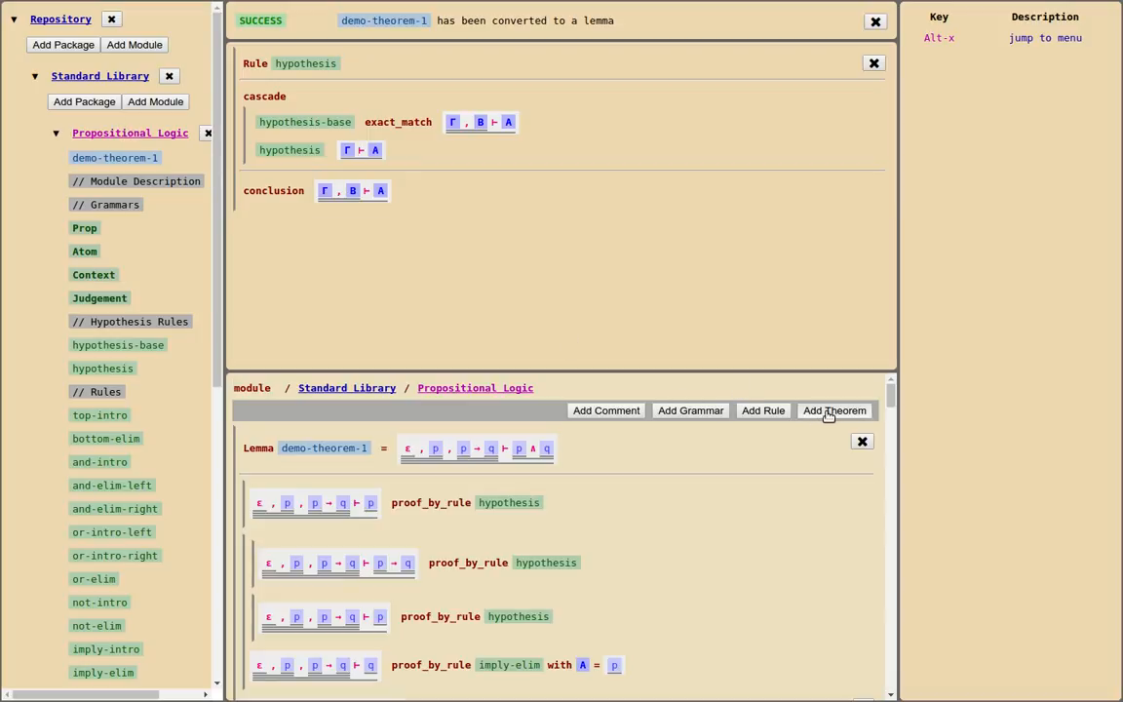
pyautogui.click(862, 413)
pyautogui.write('demo')
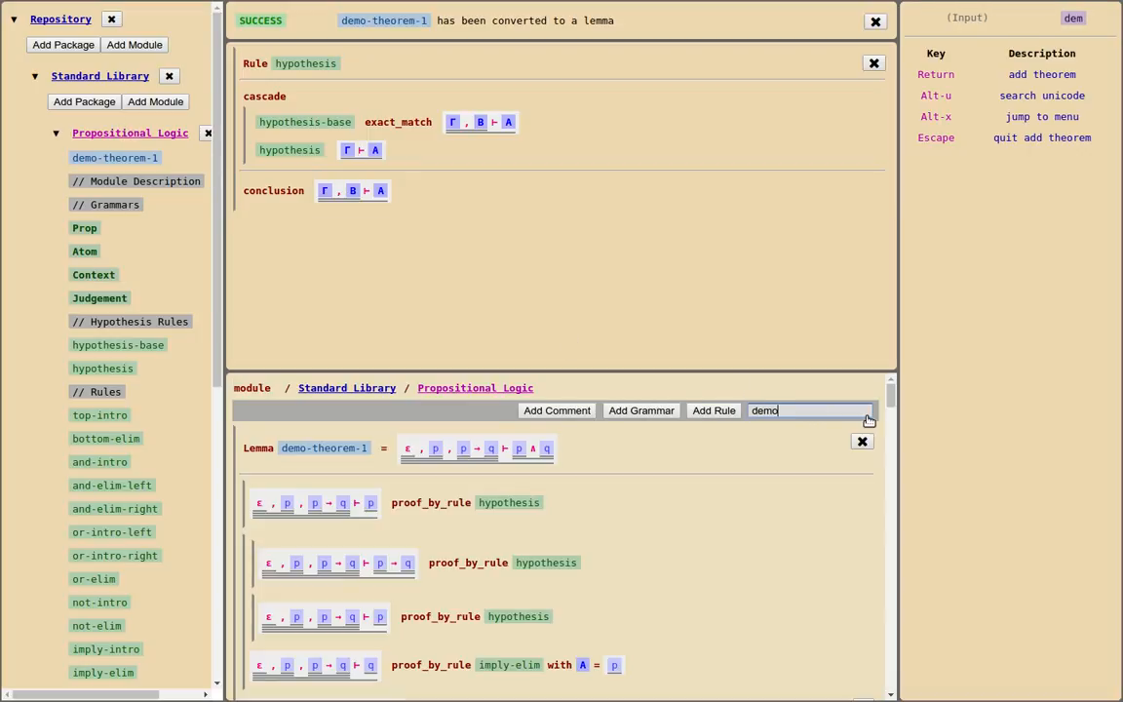
pyautogui.write('-theore')
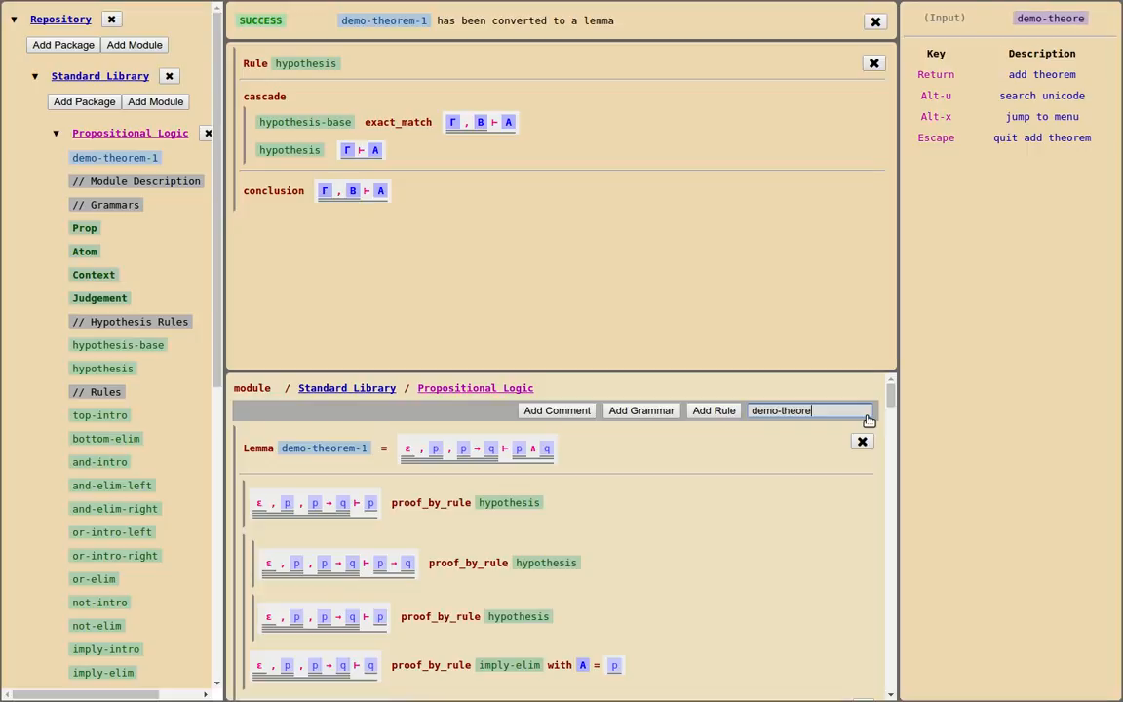
pyautogui.write('m')
pyautogui.write('-2')
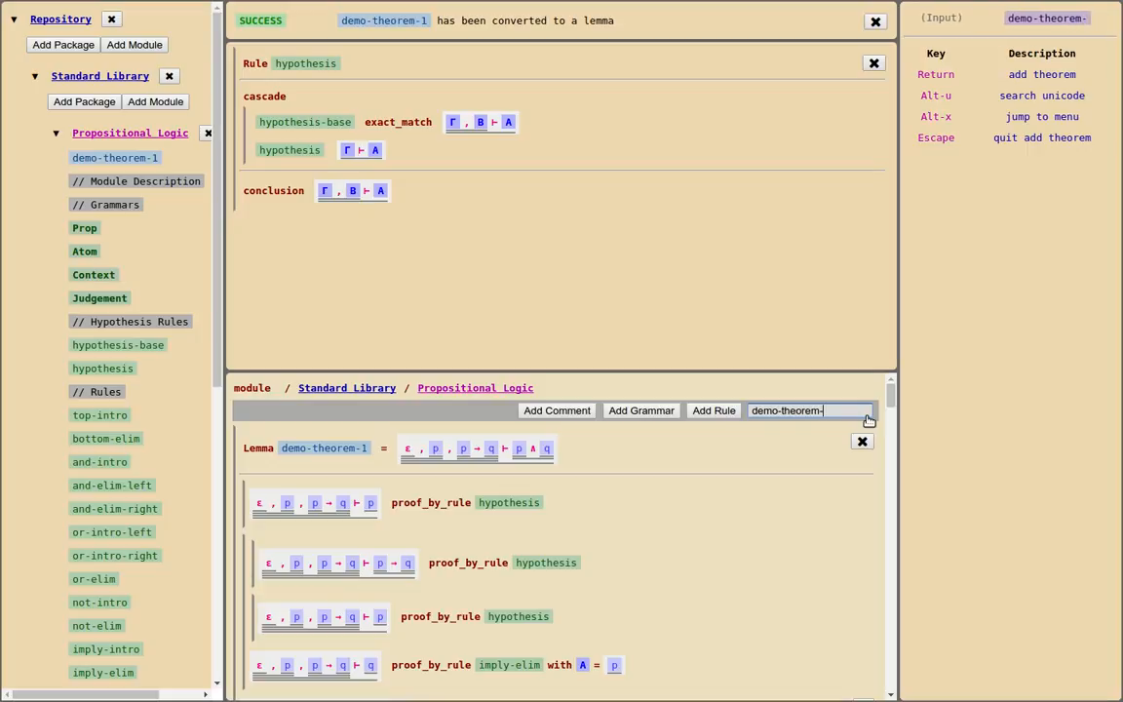
pyautogui.press('Return')
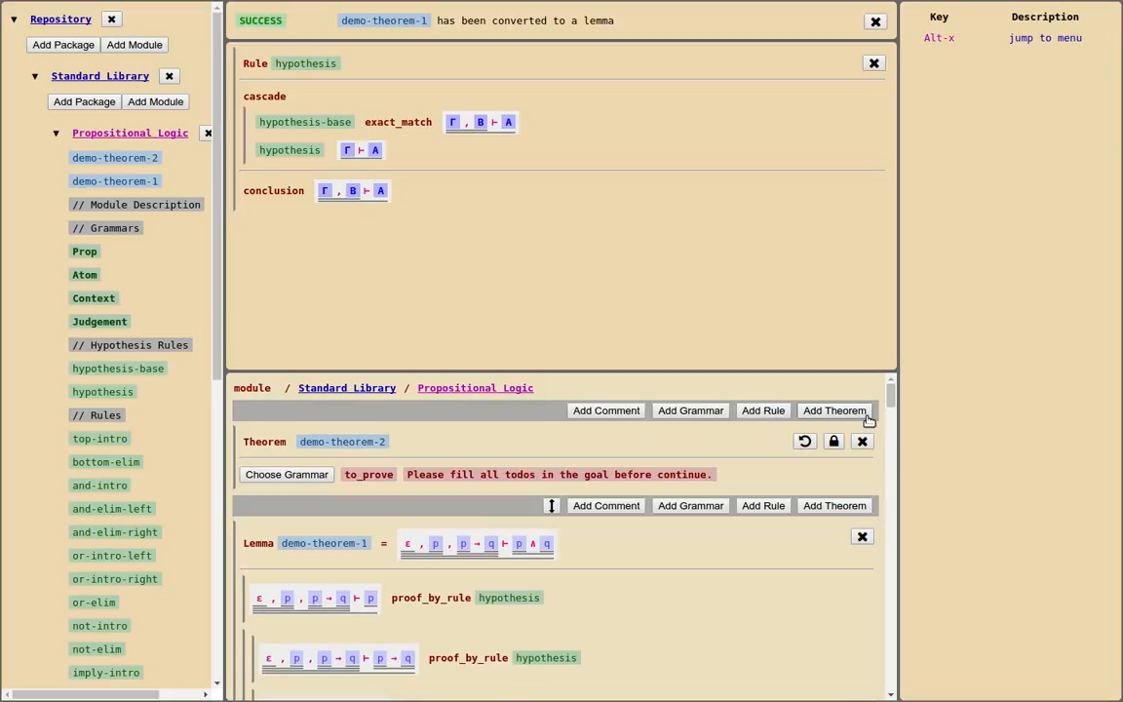
# Start demo-theorem-2's goal as a Prop disjunction and build its first disjunct as p → q from atoms p and q
pyautogui.click(248, 480)
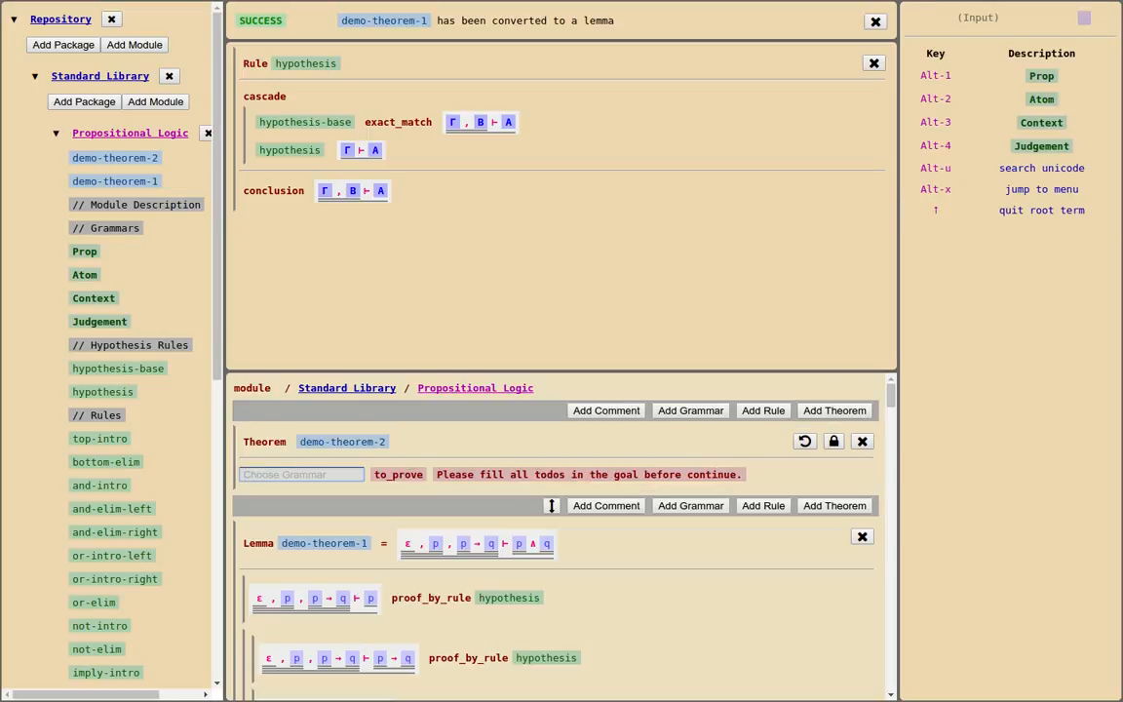
pyautogui.click(1050, 86)
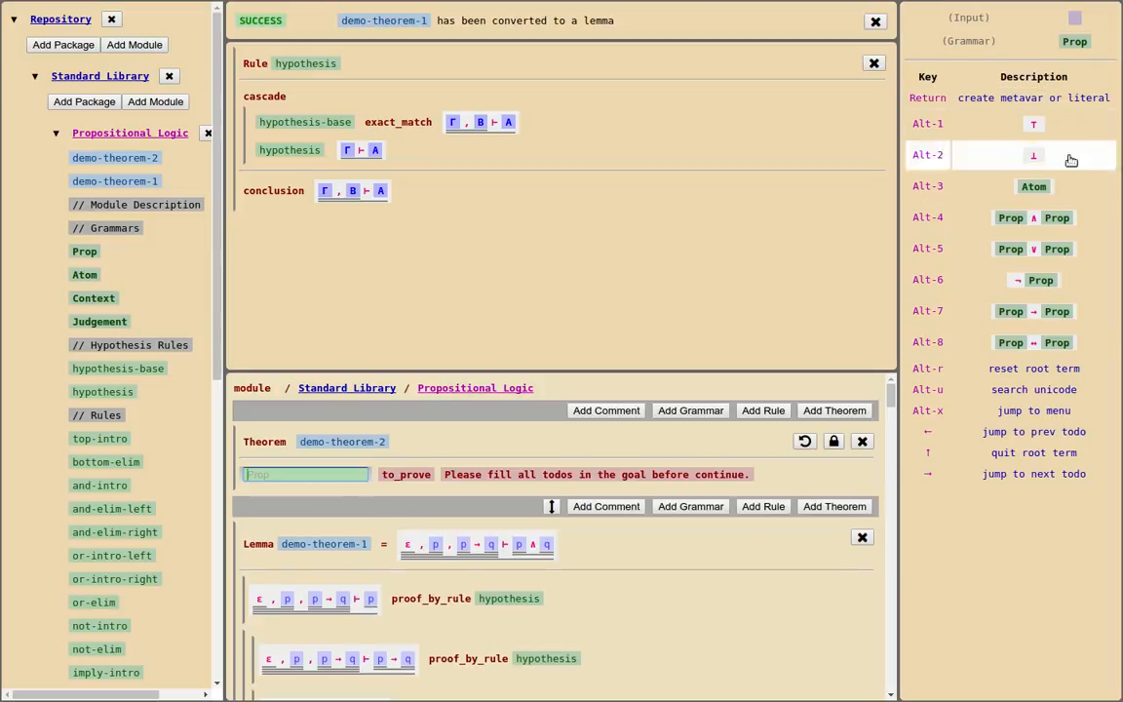
pyautogui.click(1045, 252)
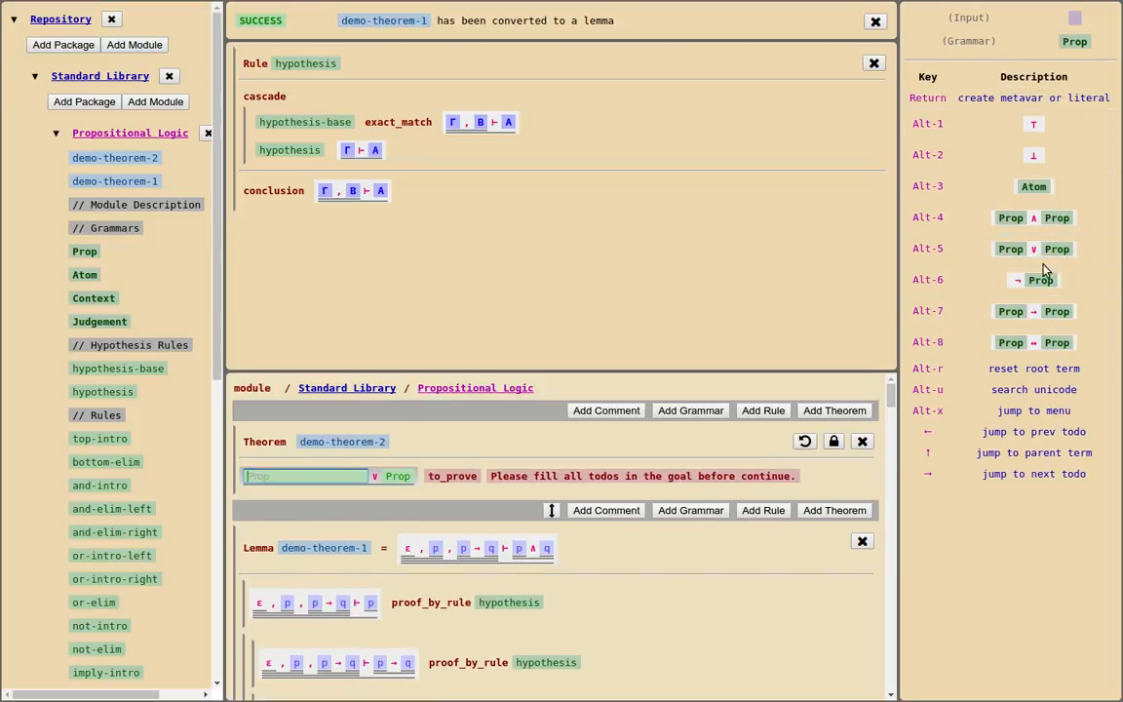
pyautogui.click(1045, 314)
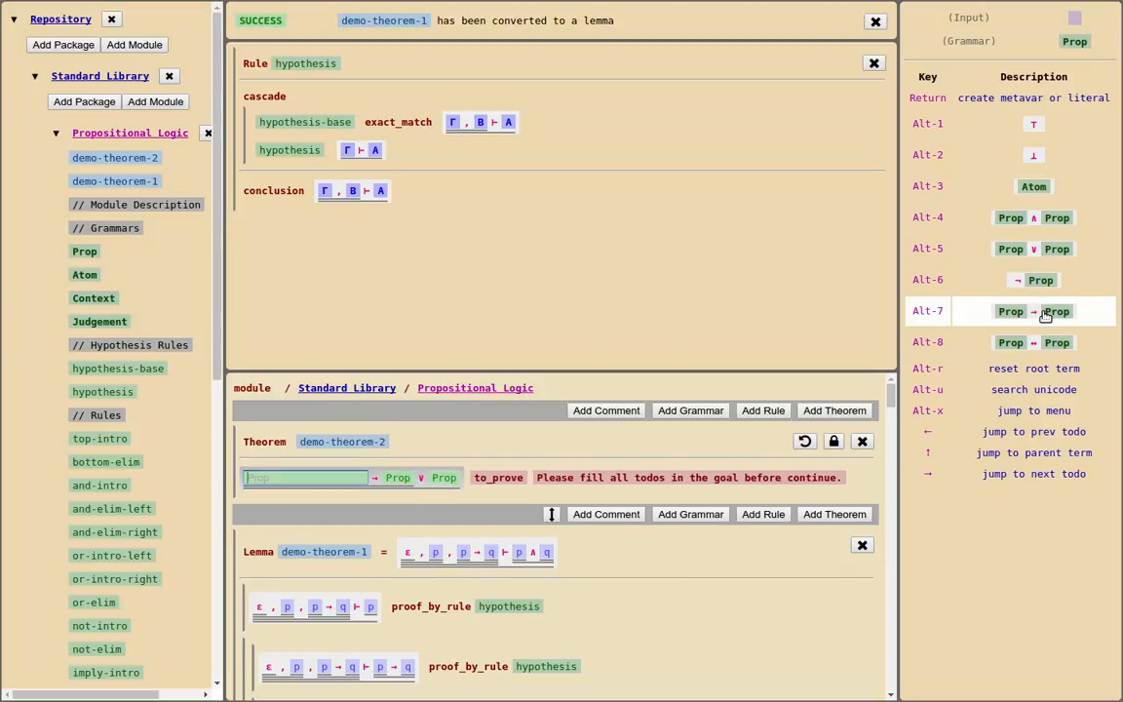
pyautogui.click(1041, 185)
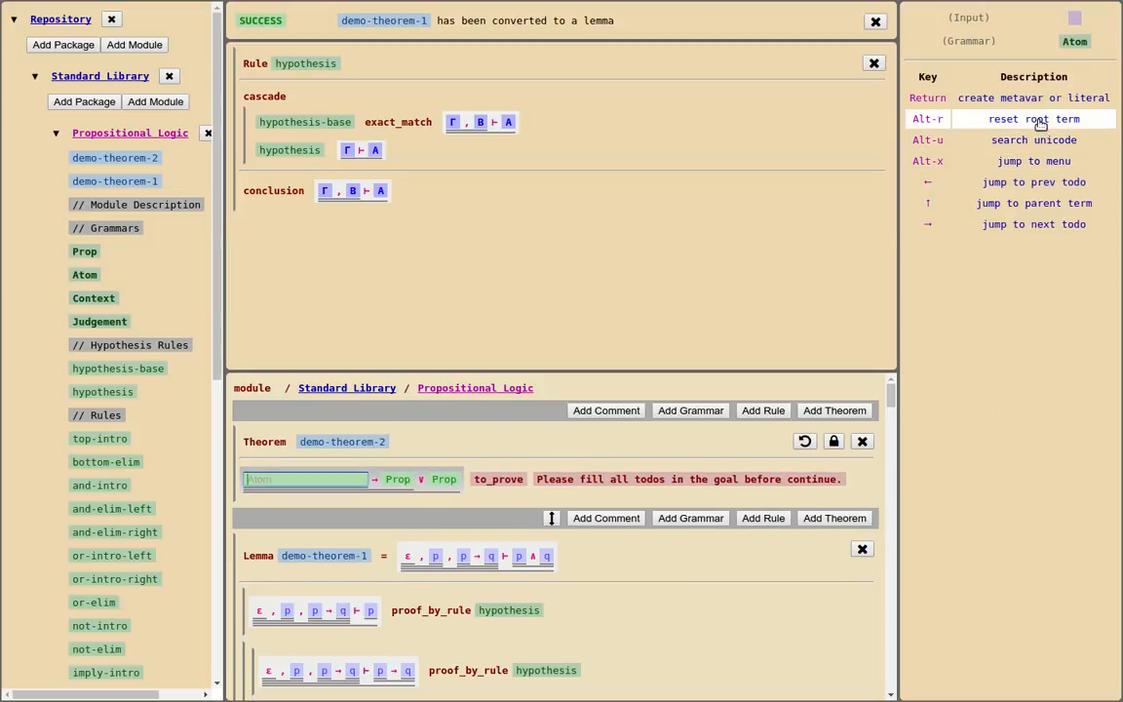
pyautogui.write('p')
pyautogui.press('Return')
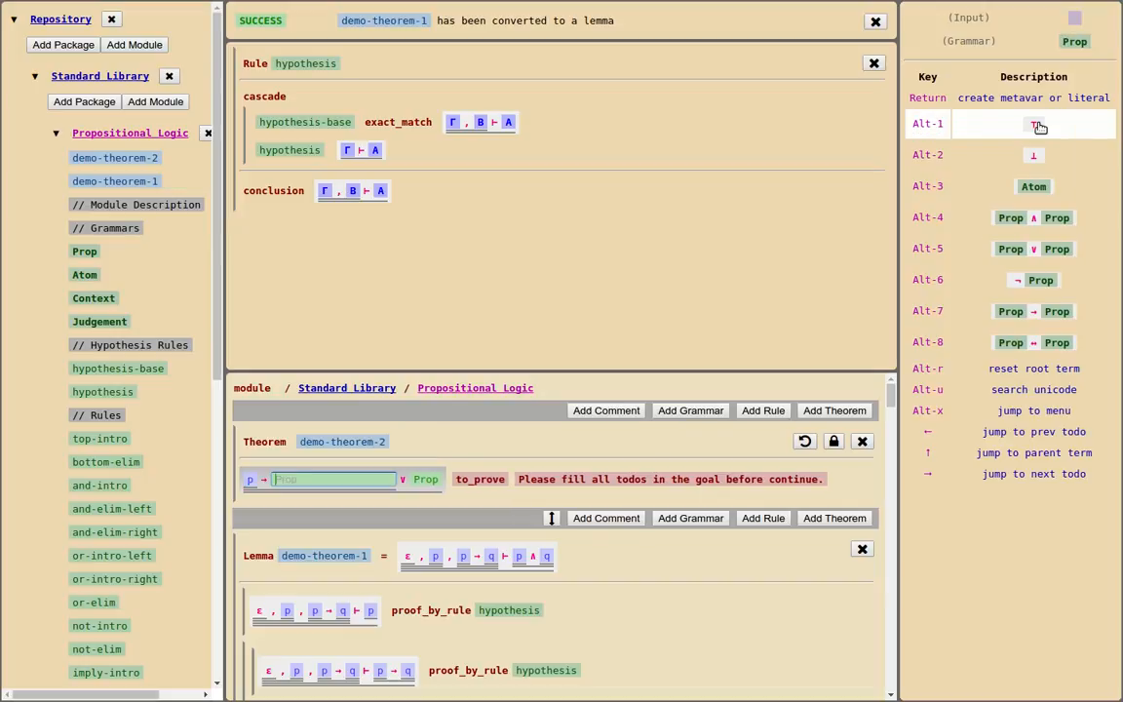
pyautogui.click(1036, 186)
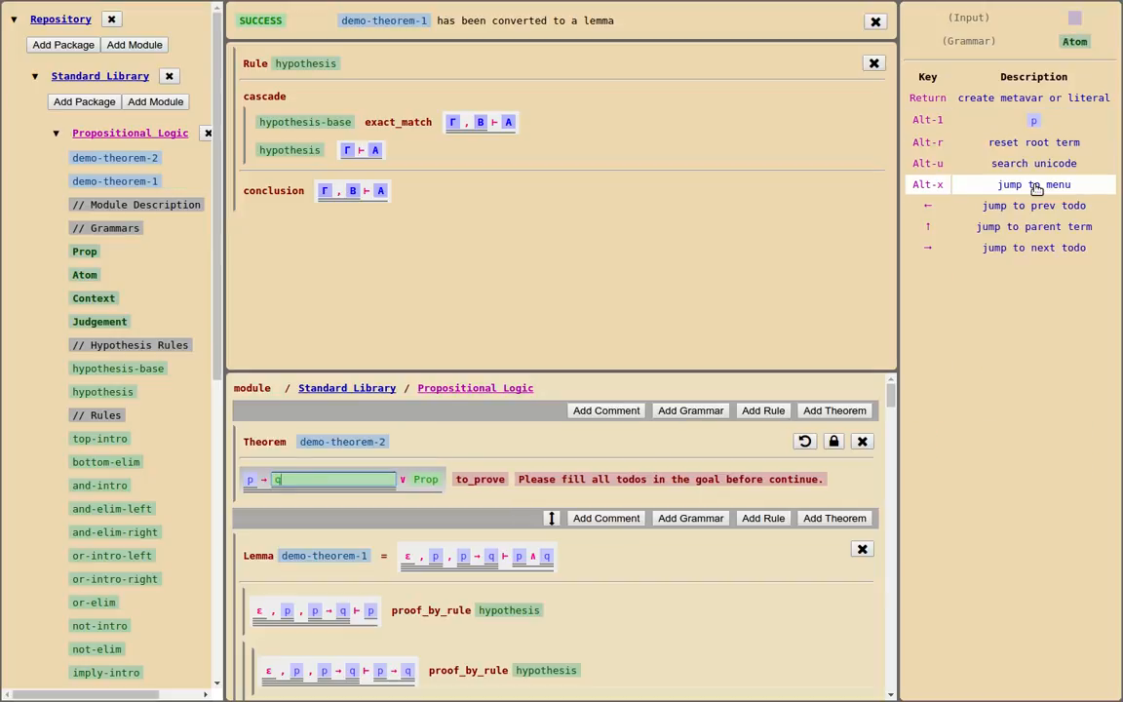
pyautogui.write('q')
pyautogui.press('Return')
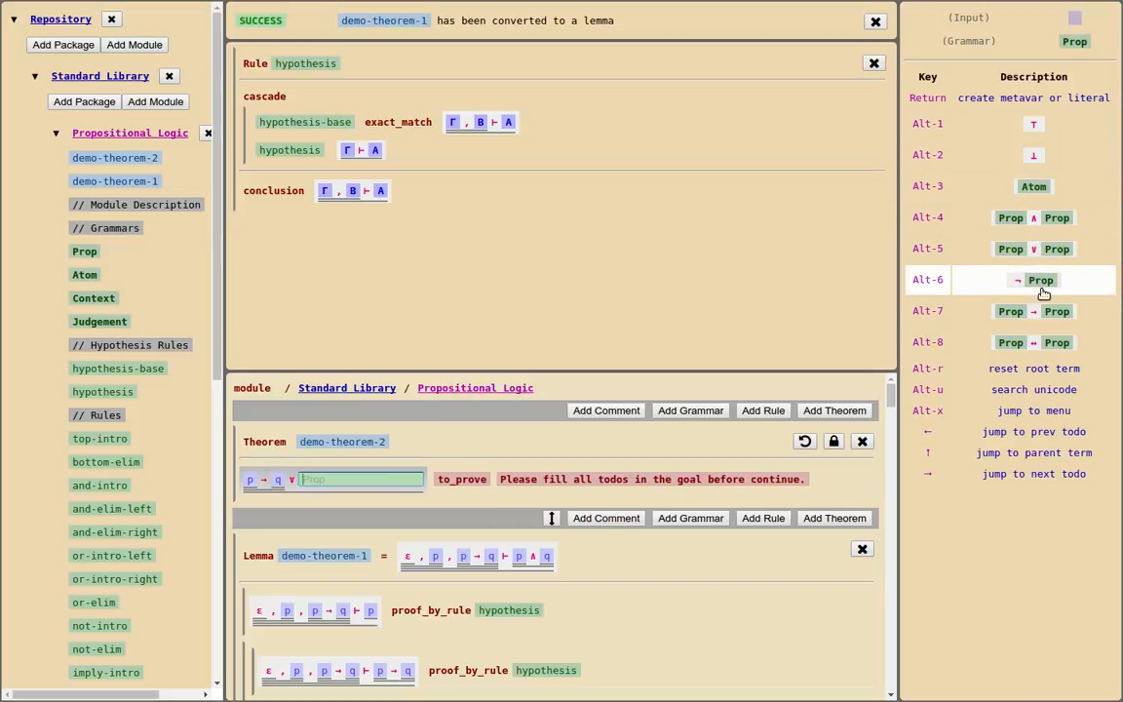
# Fill the second disjunct of demo-theorem-2's goal with the atom q
pyautogui.write('q')
pyautogui.press('Return')
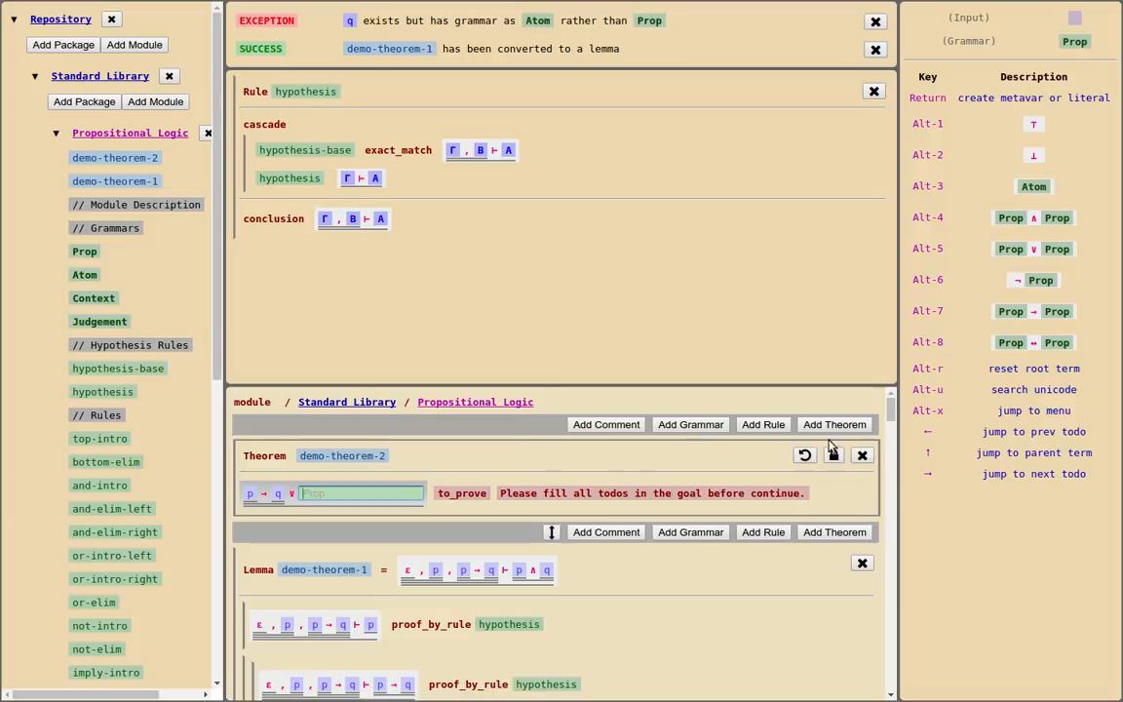
pyautogui.click(1045, 187)
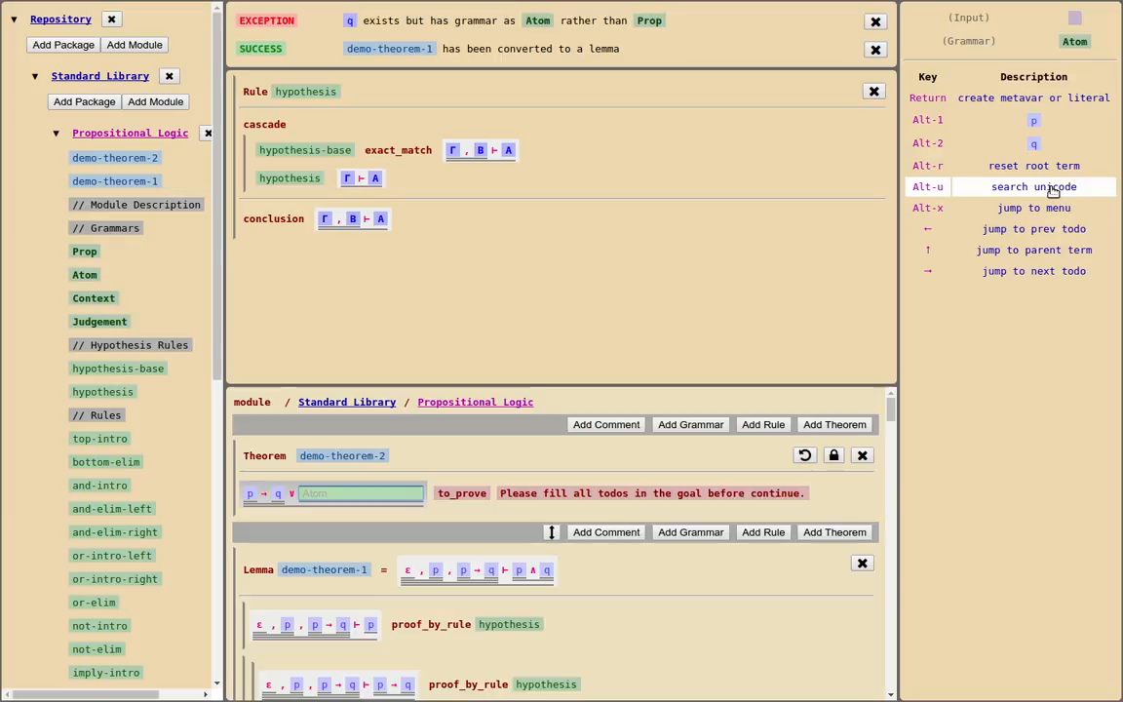
pyautogui.write('q')
pyautogui.press('Return')
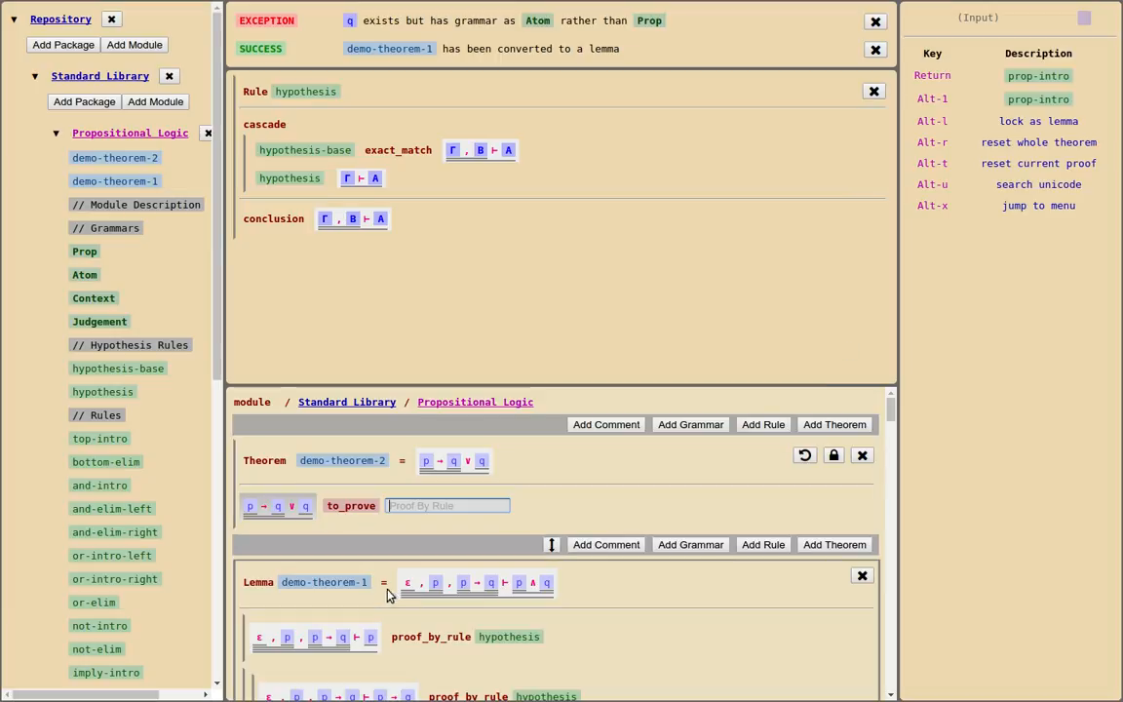
# Reset the second disjunct of demo-theorem-2's goal from the atom back to an unfilled Prop
pyautogui.click(307, 509)
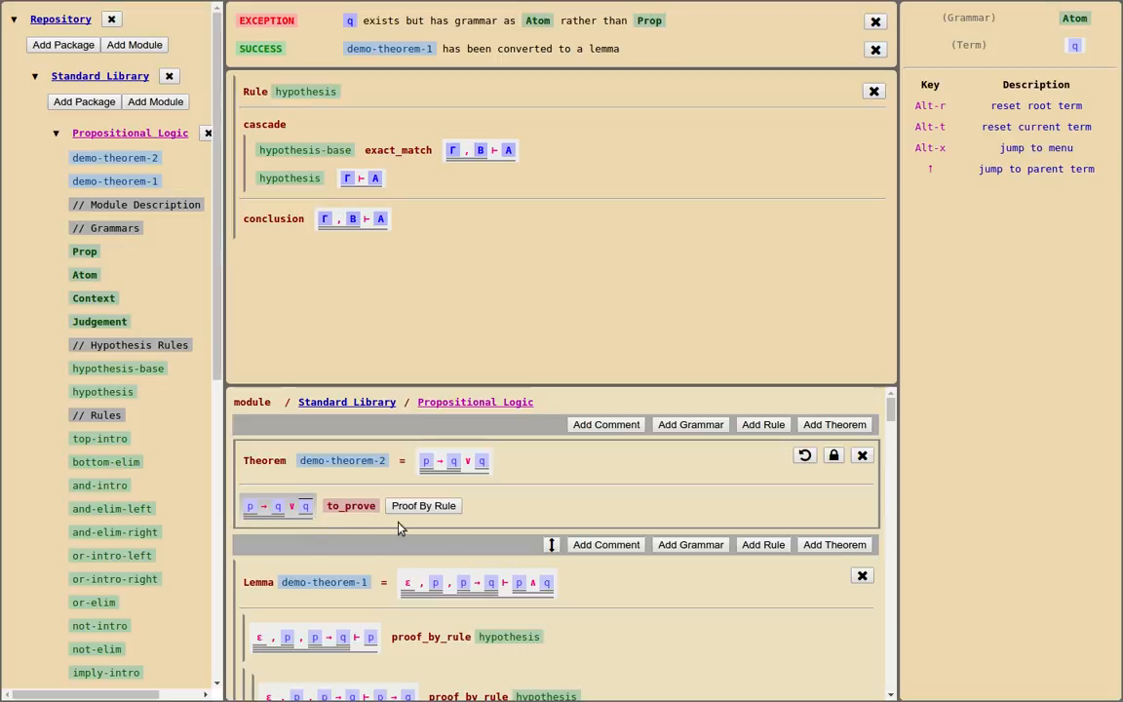
pyautogui.click(1059, 133)
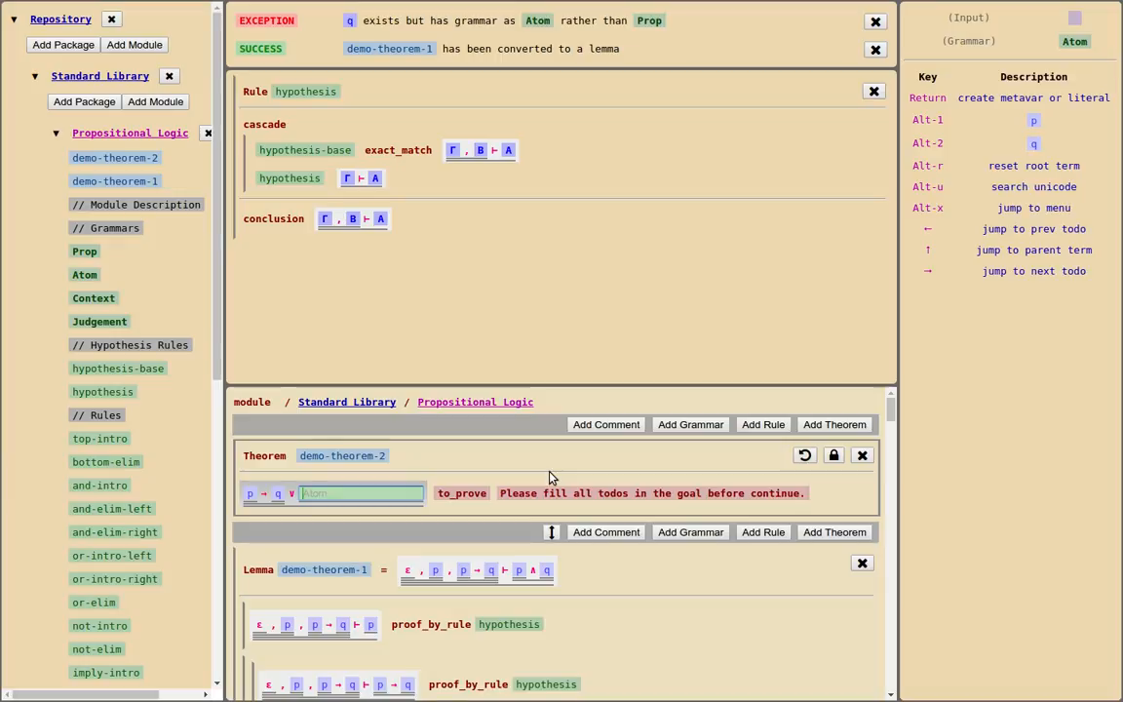
pyautogui.click(914, 248)
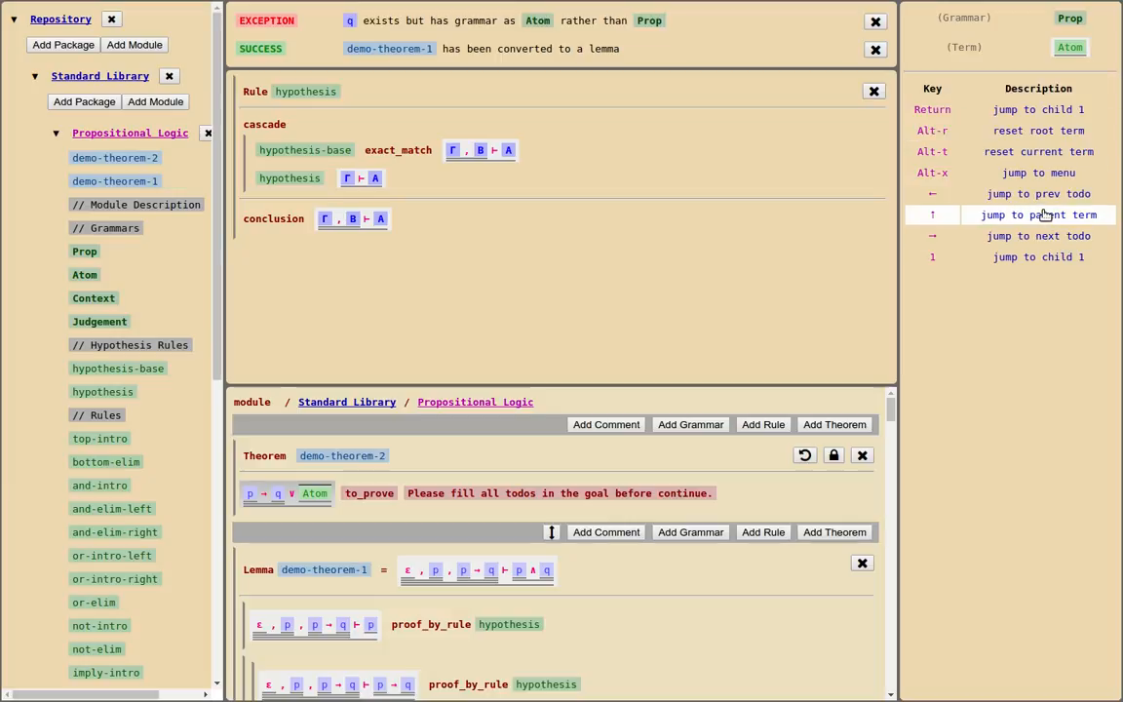
pyautogui.click(1060, 156)
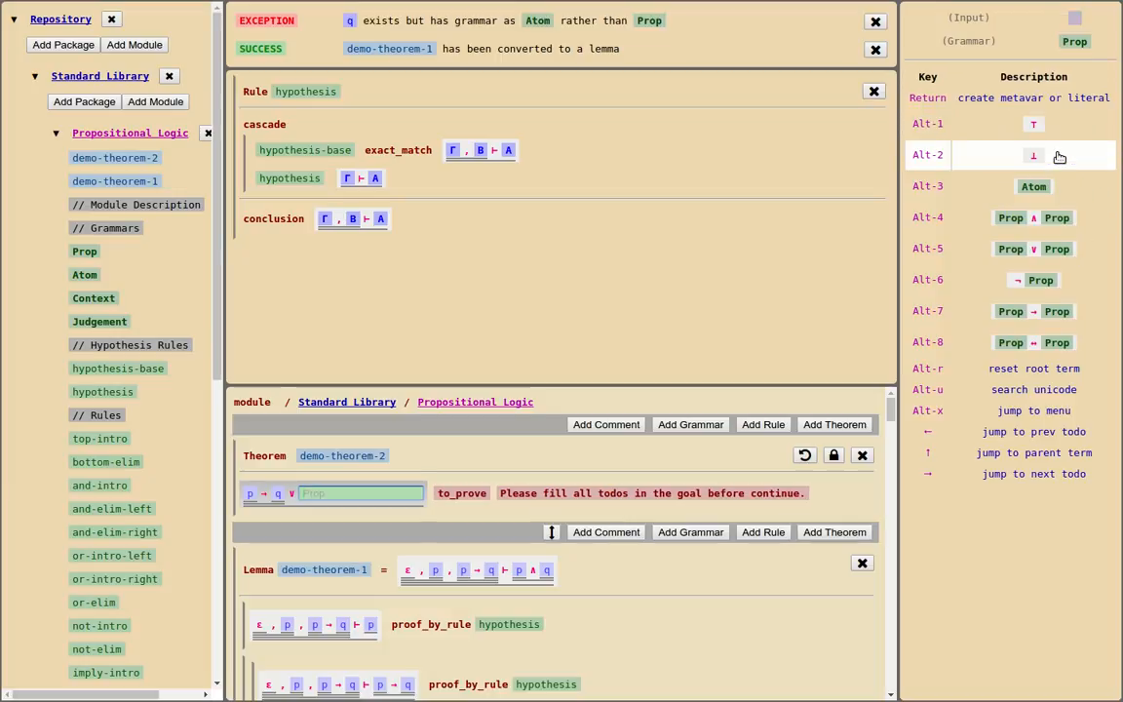
# Build the second disjunct of demo-theorem-2's goal as q → p, using the existing atoms
pyautogui.click(1059, 319)
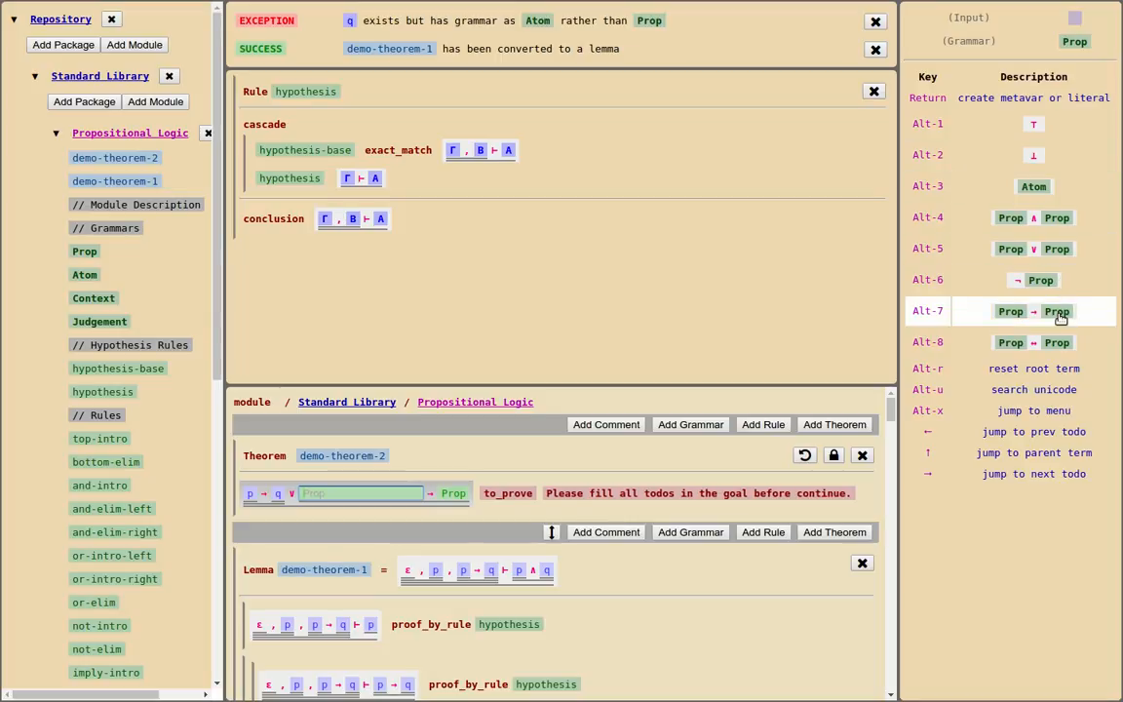
pyautogui.click(1055, 184)
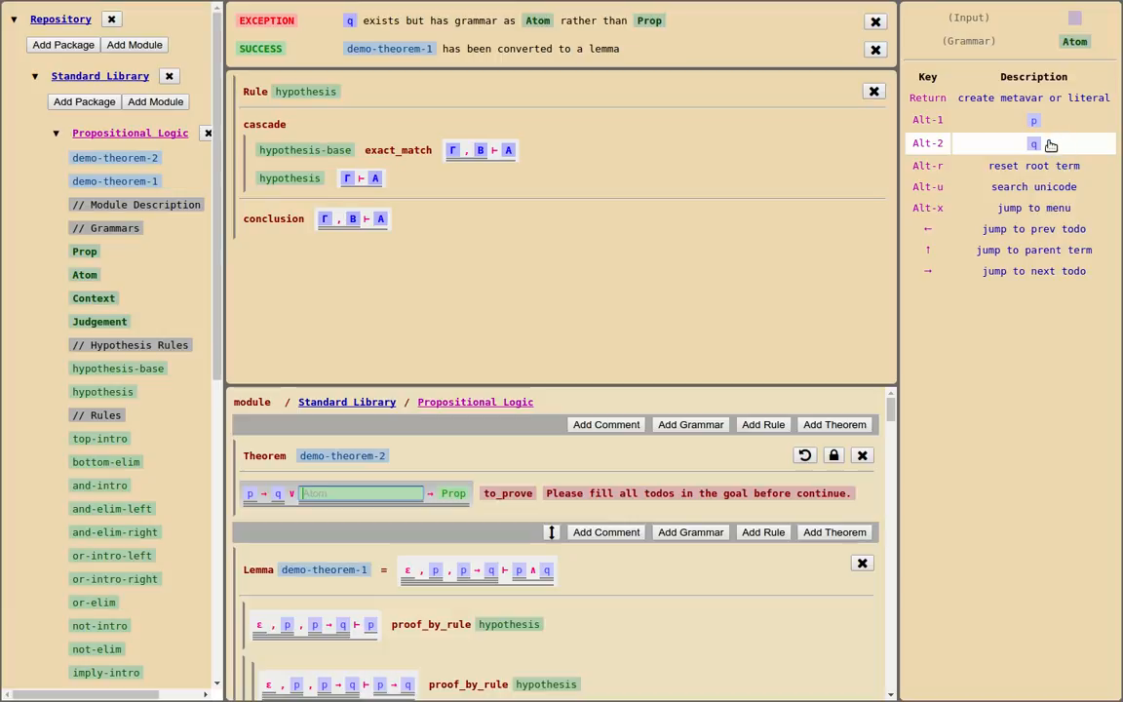
pyautogui.click(1050, 145)
pyautogui.click(1048, 187)
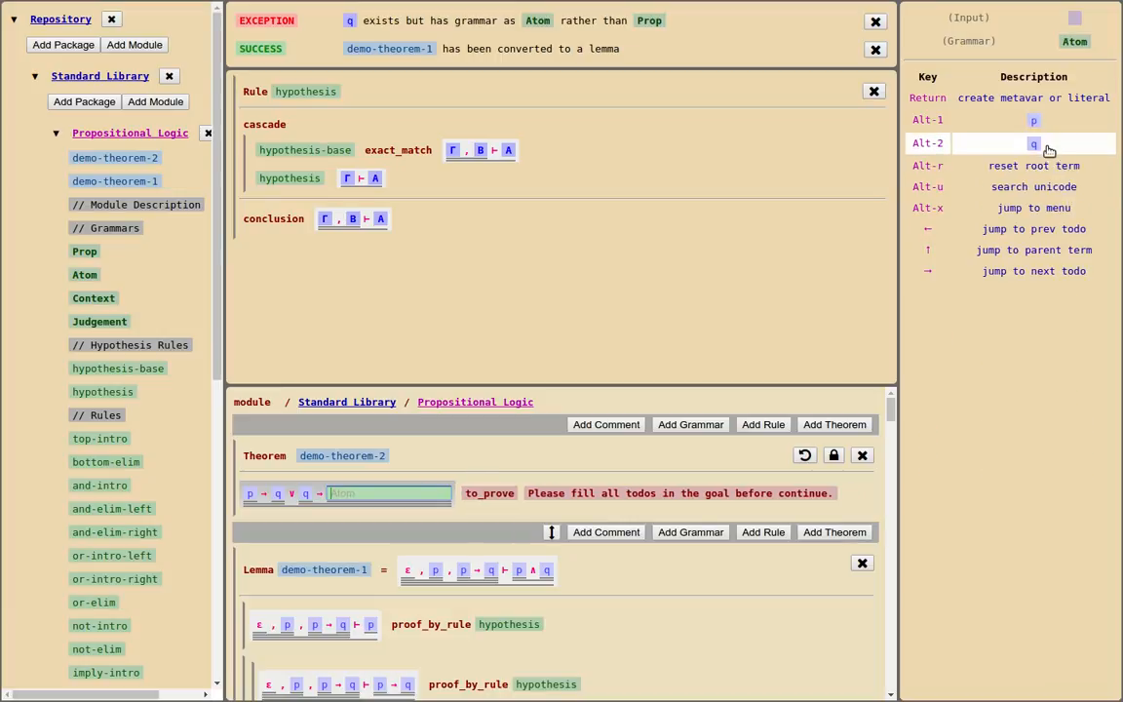
pyautogui.click(1035, 120)
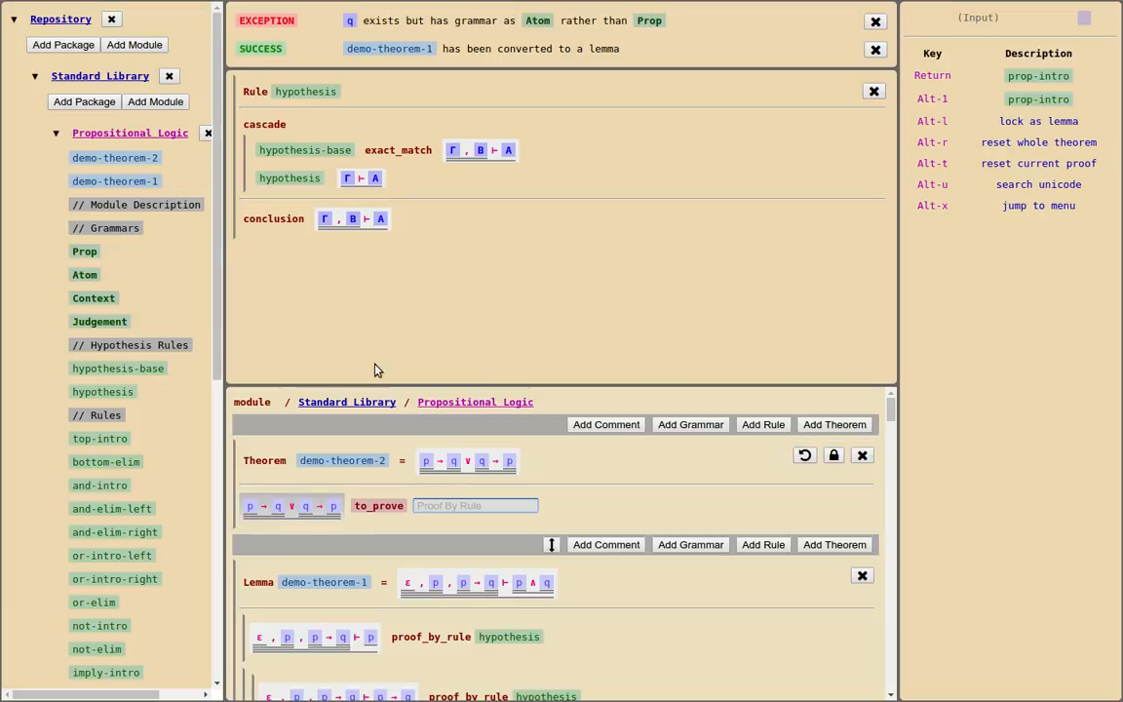
# Display the prop-intro rule in the first pane and apply it to demo-theorem-2's goal
pyautogui.click(359, 338)
pyautogui.scroll(-6, 115, 426)
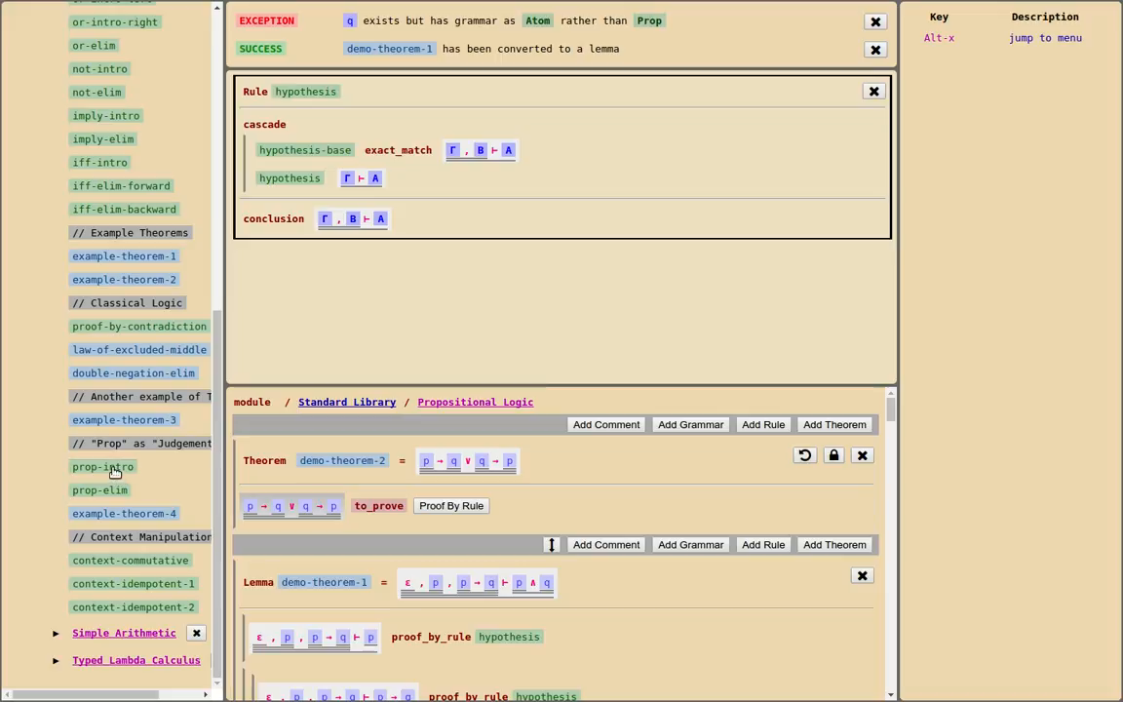
pyautogui.click(111, 467)
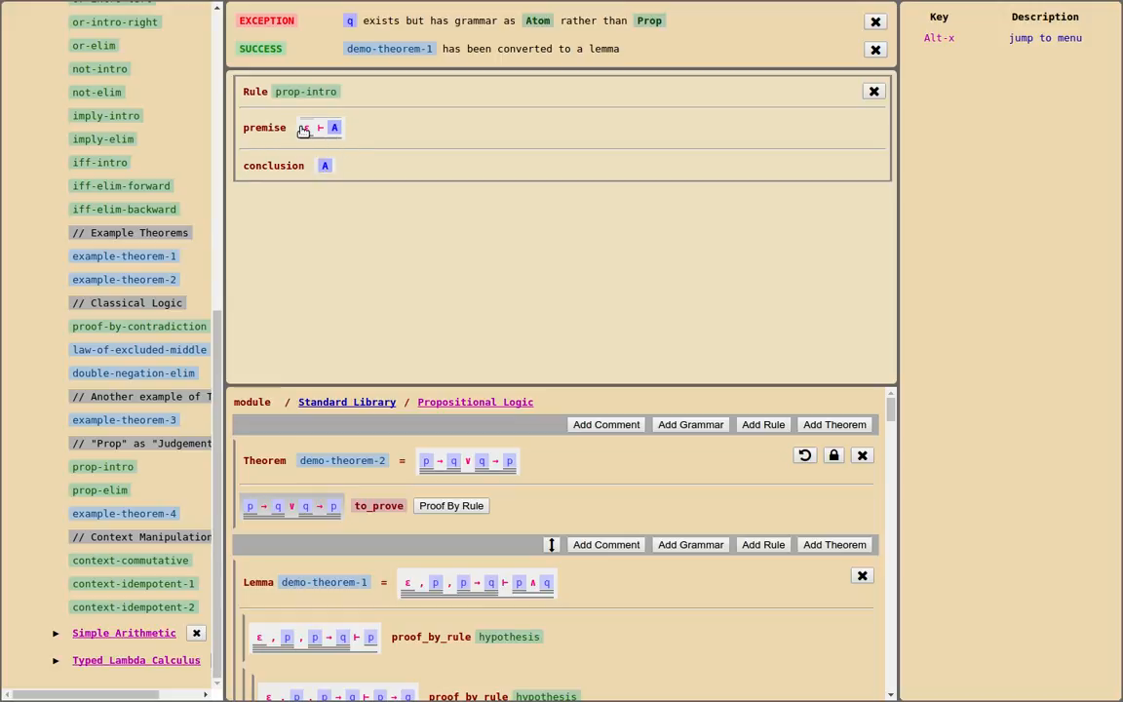
pyautogui.click(433, 505)
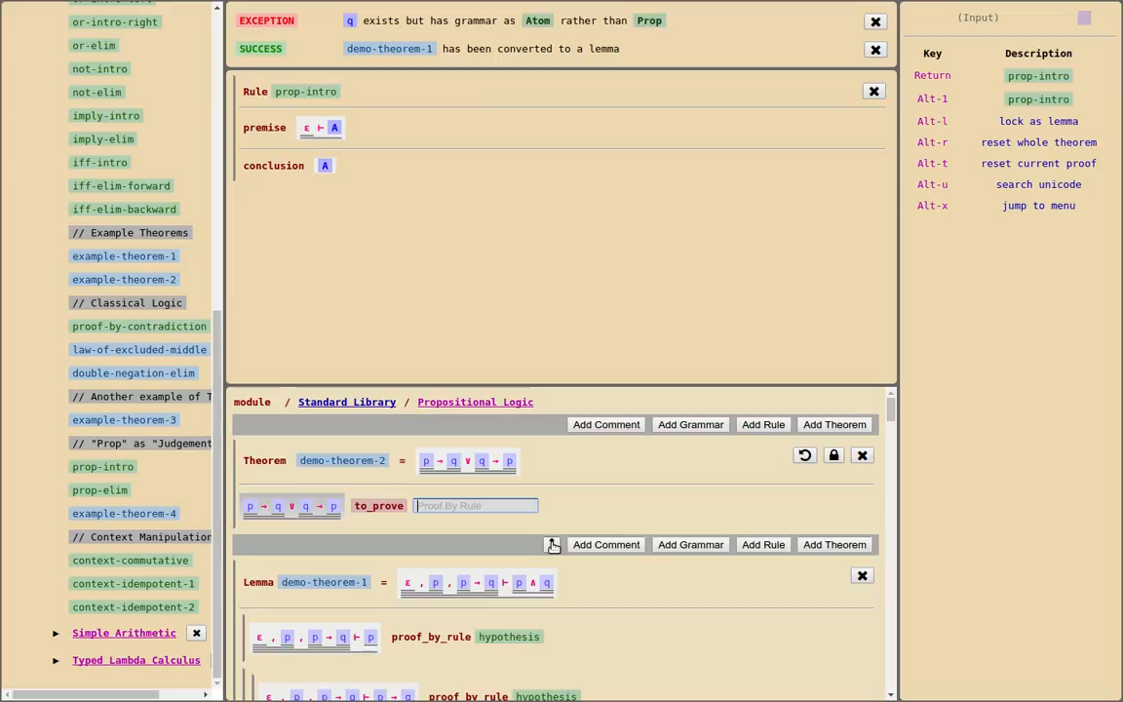
pyautogui.press('Return')
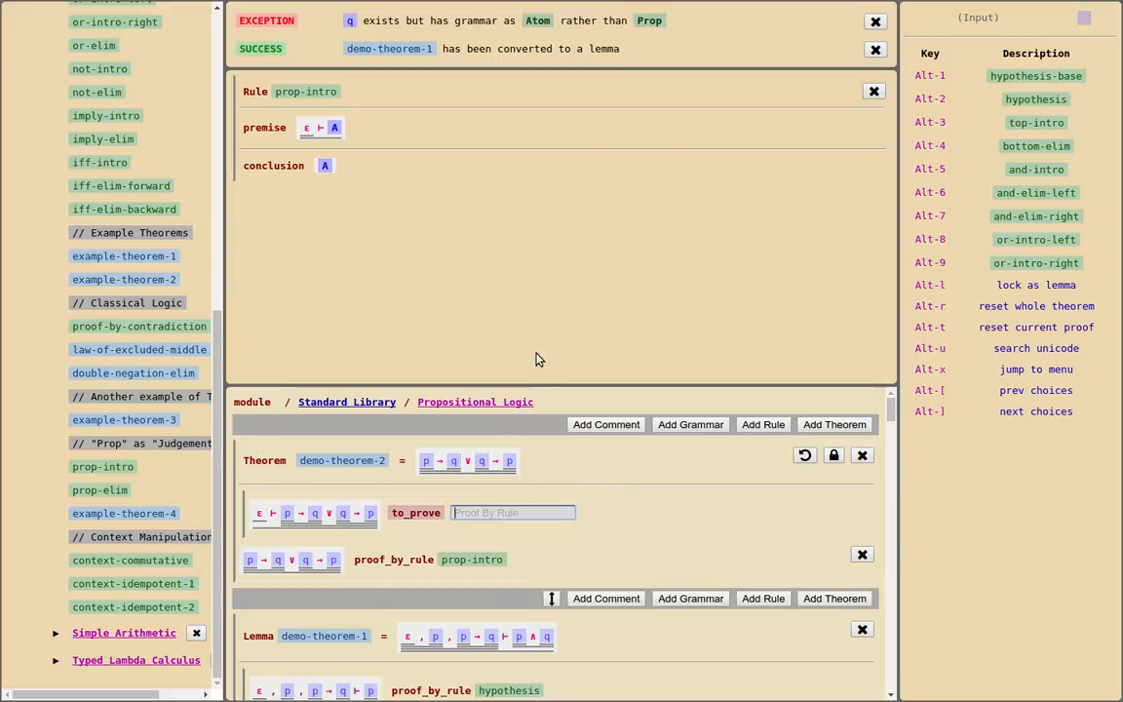
# Display the or-elim rule in the first pane and choose it as the proof rule for the subgoal under ε
pyautogui.click(495, 340)
pyautogui.scroll(3, 141, 331)
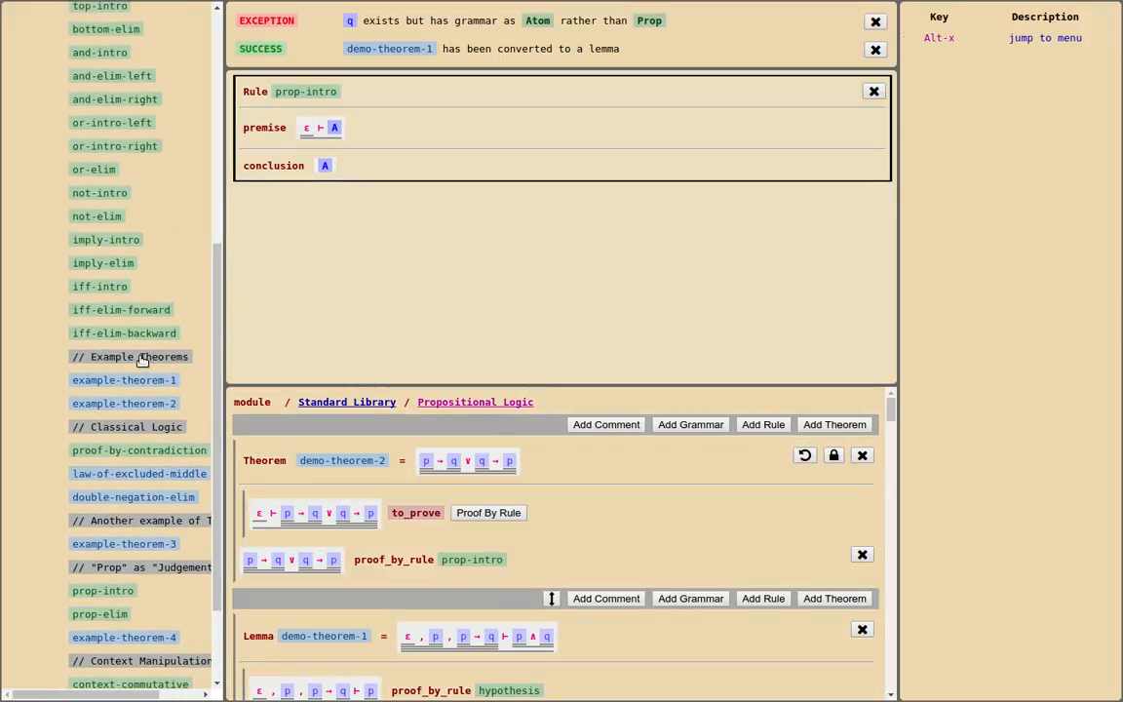
pyautogui.click(97, 211)
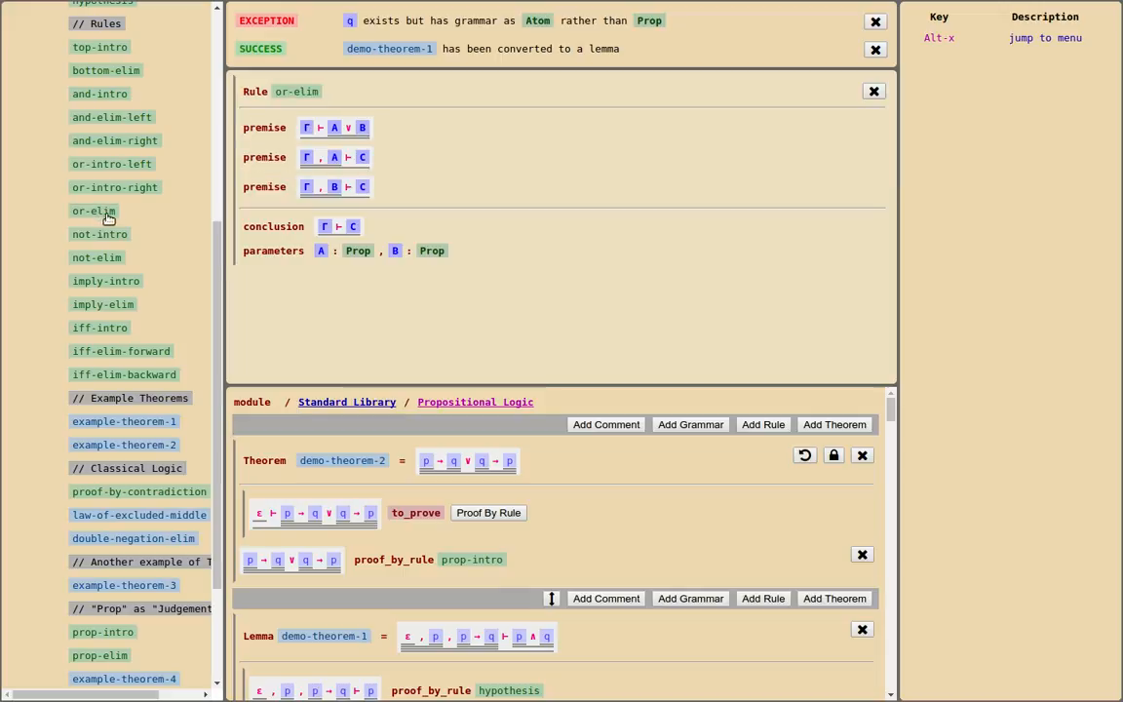
pyautogui.click(495, 513)
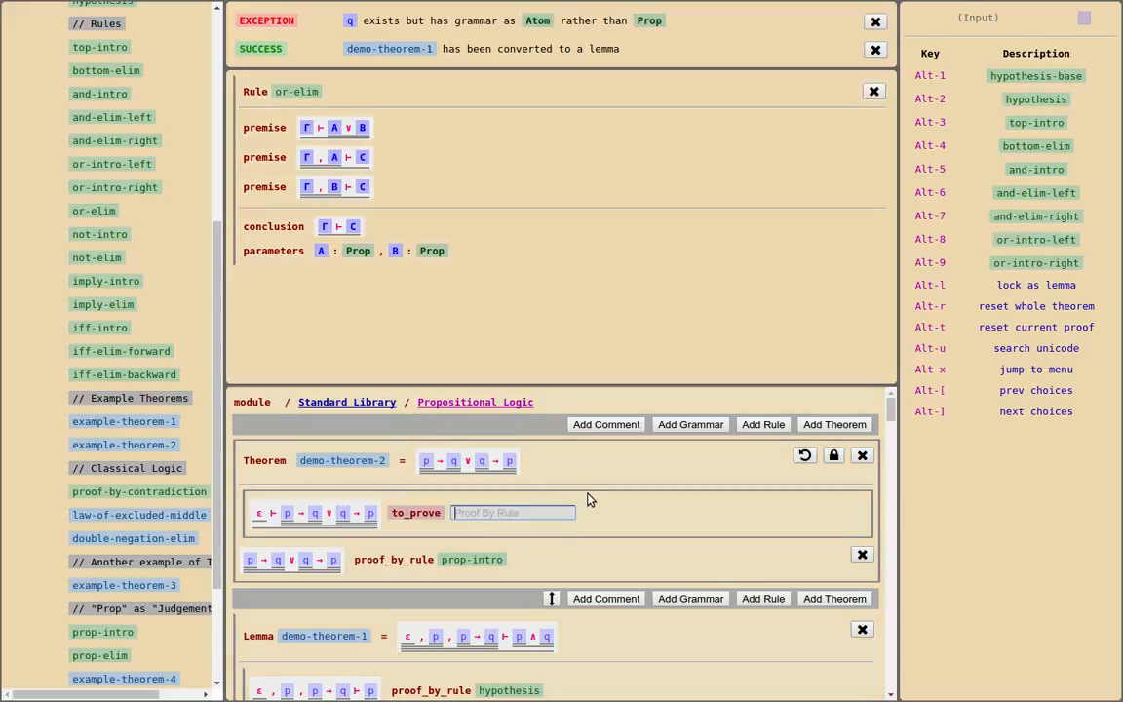
pyautogui.write('o')
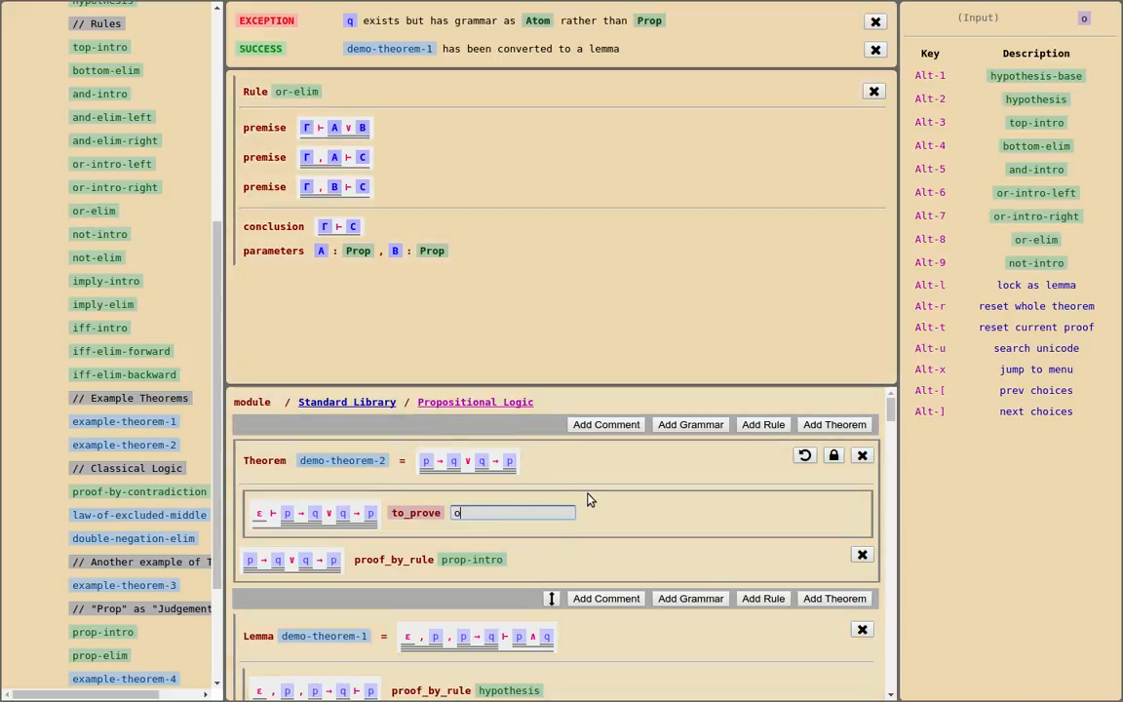
pyautogui.write('r elim')
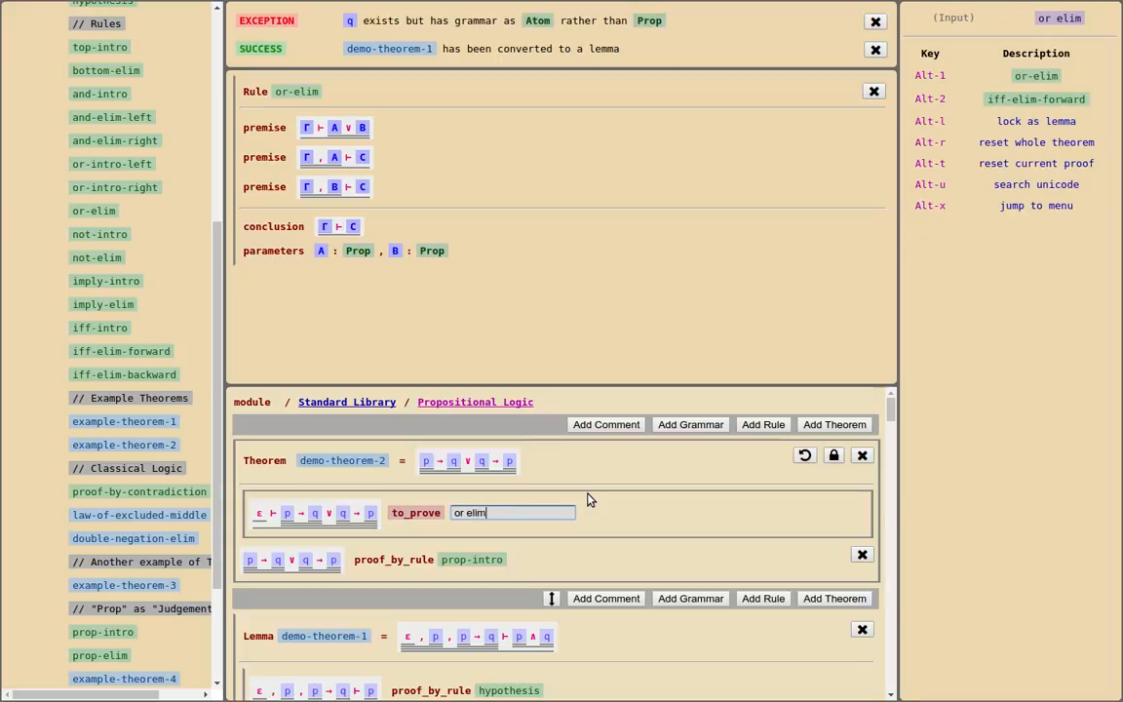
pyautogui.click(1053, 78)
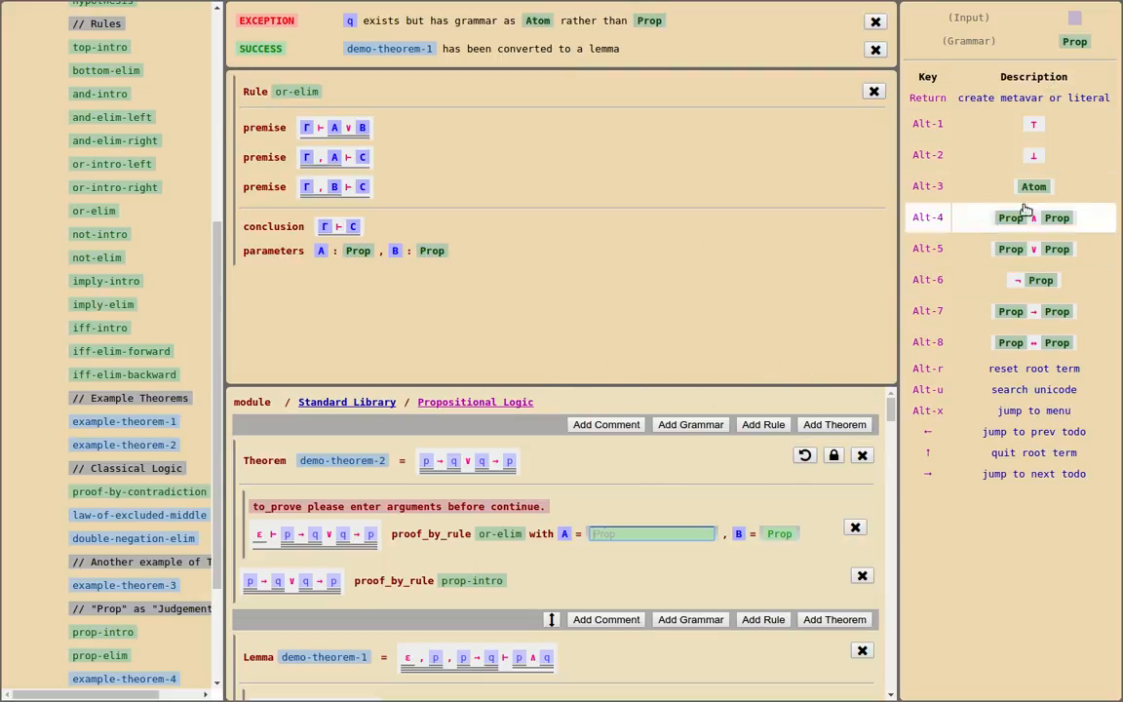
# Fill in the or-elim arguments for the subgoal under ε, with A as the atom p and B as ¬p
pyautogui.click(1049, 181)
pyautogui.click(1051, 120)
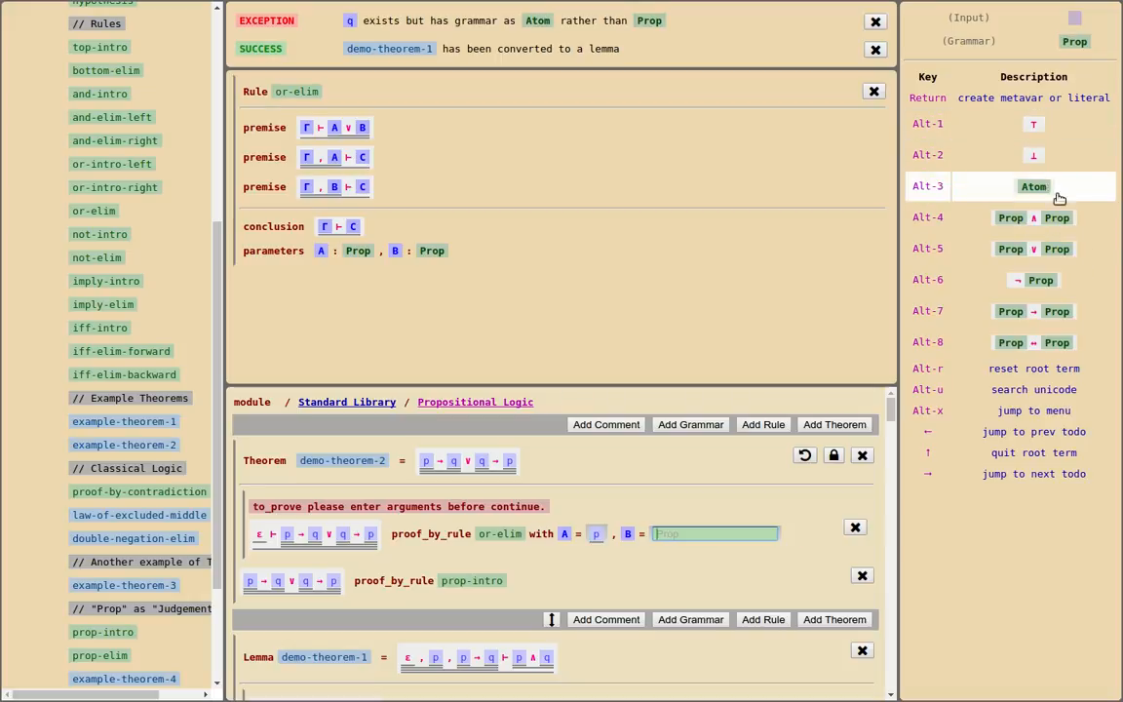
pyautogui.click(1041, 282)
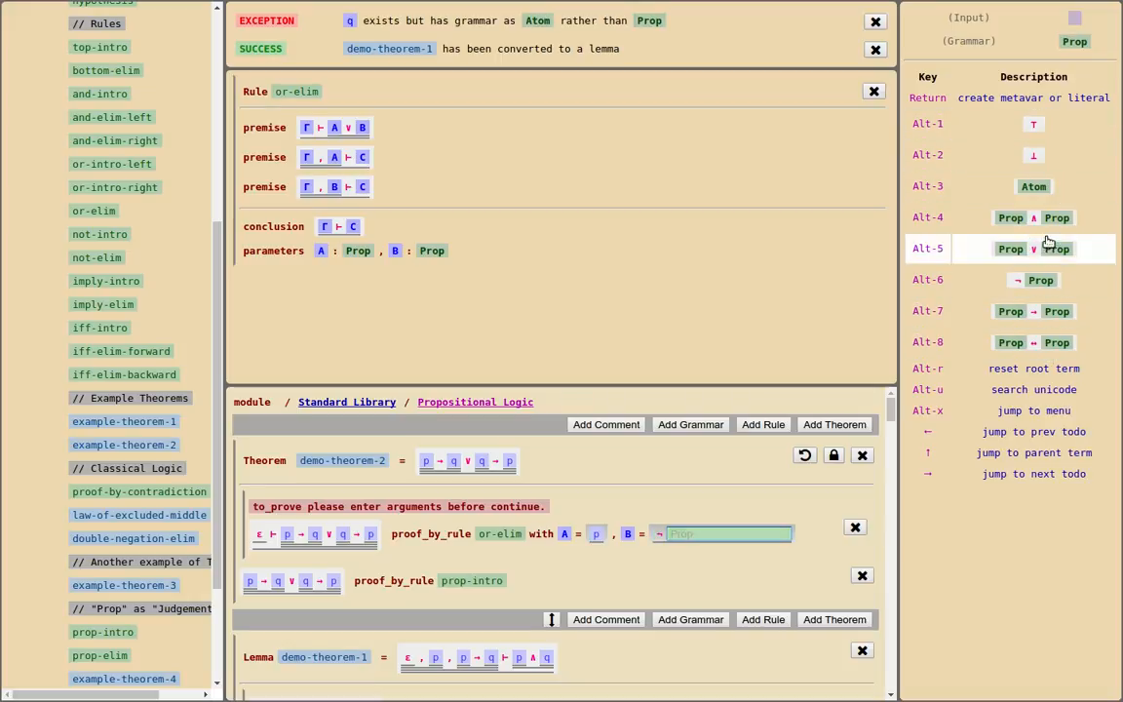
pyautogui.click(1053, 185)
pyautogui.click(1058, 122)
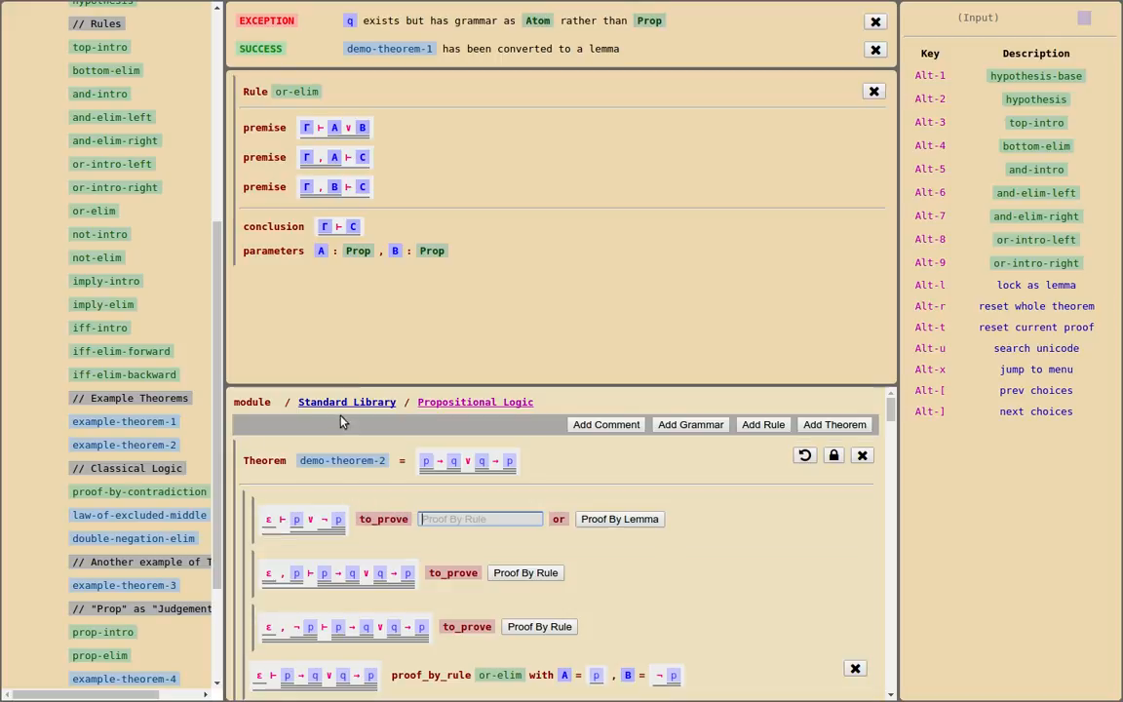
# Display the law-of-excluded-middle lemma in the first pane and use it to prove the subgoal ε ⊢ p ∨ ¬p
pyautogui.click(362, 327)
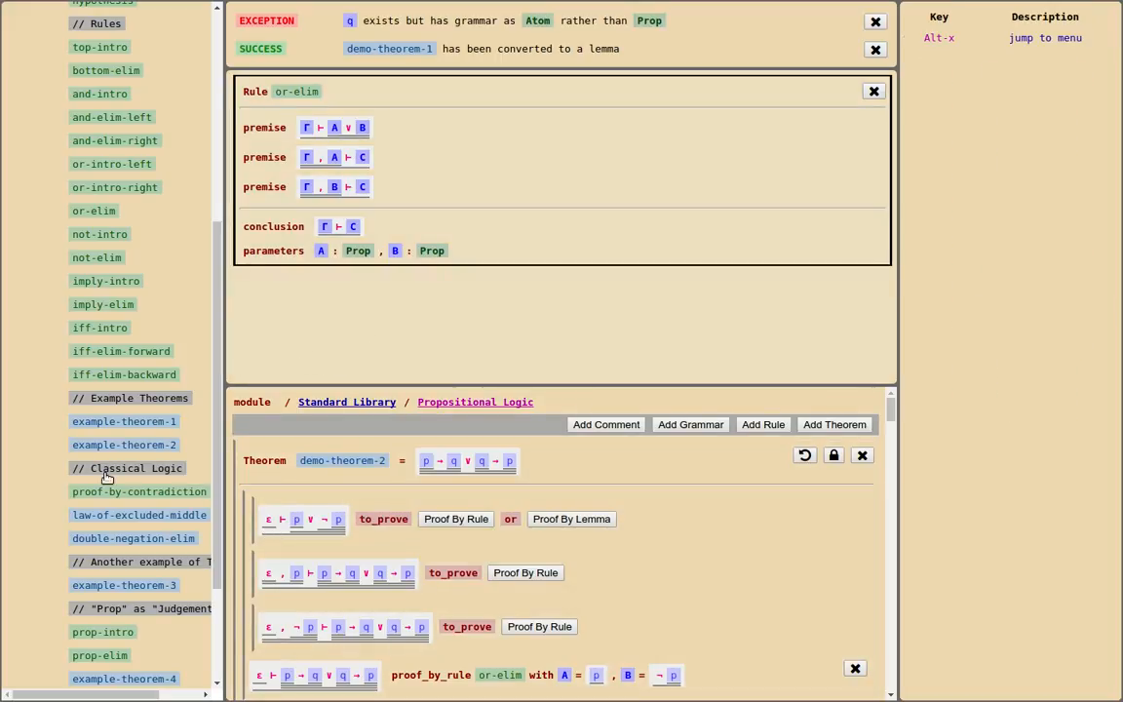
pyautogui.scroll(-3, 97, 424)
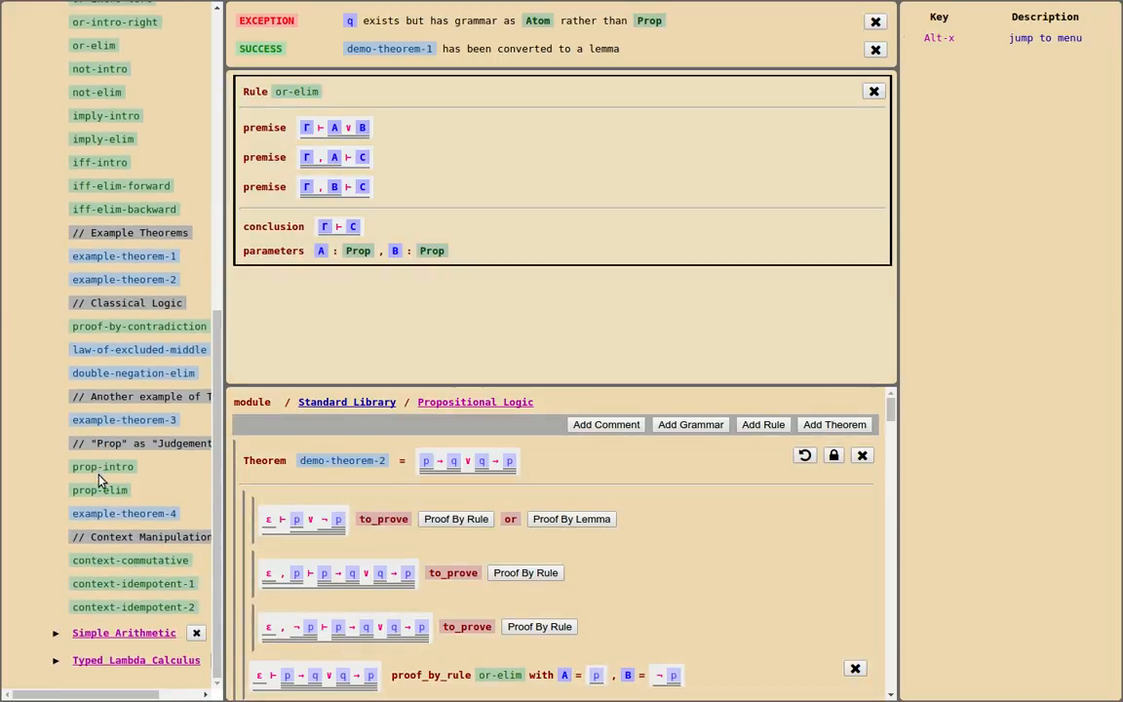
pyautogui.click(134, 355)
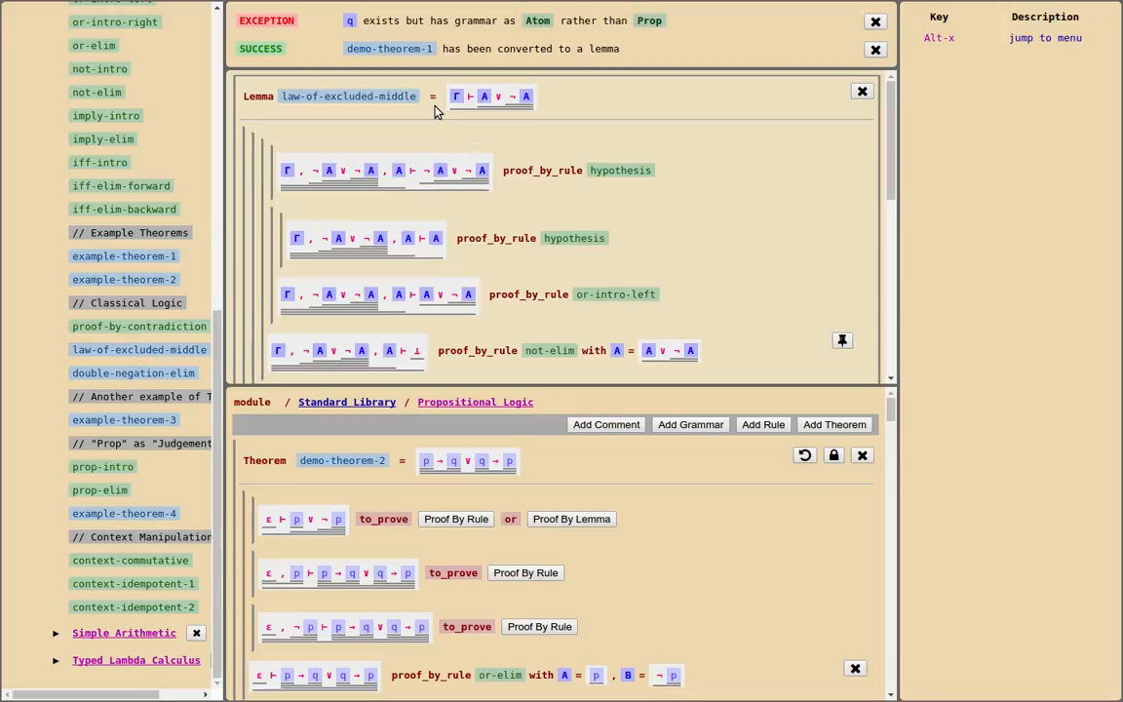
pyautogui.scroll(-5, 481, 174)
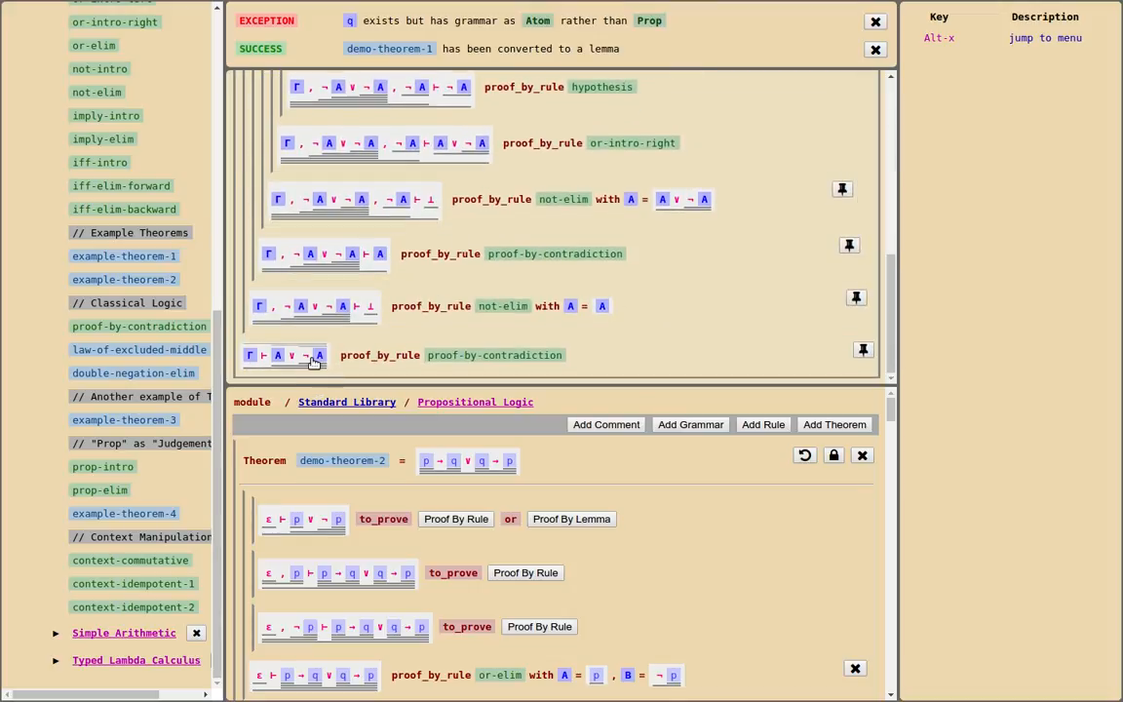
pyautogui.click(589, 524)
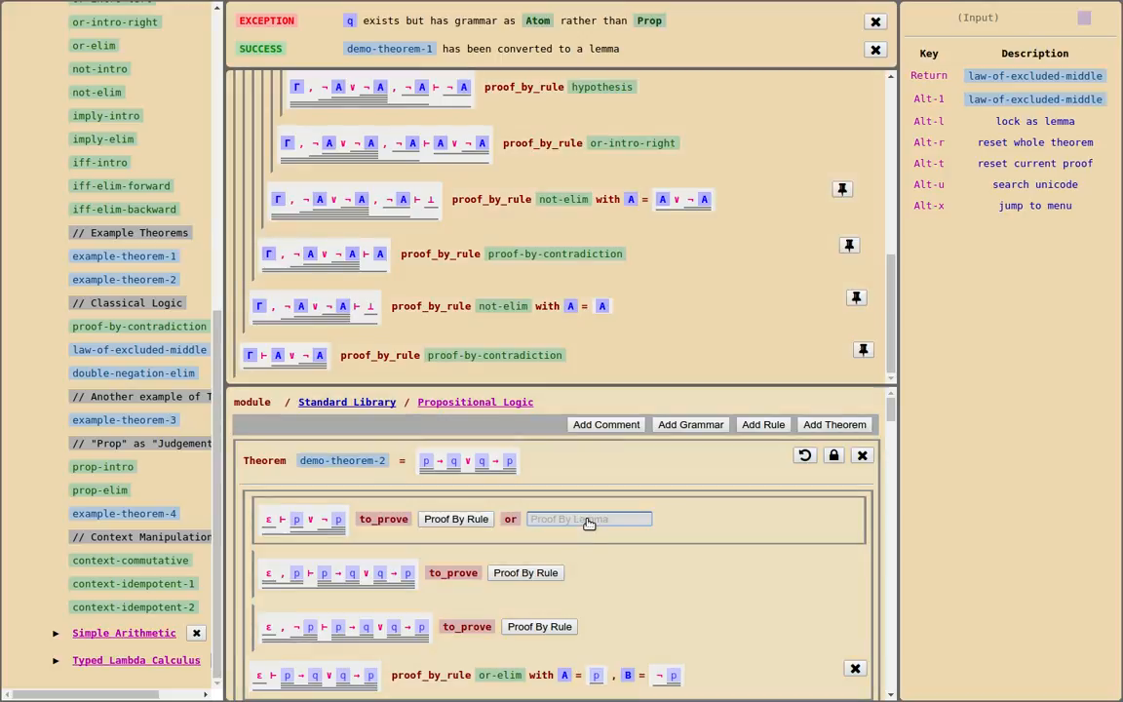
pyautogui.press('Return')
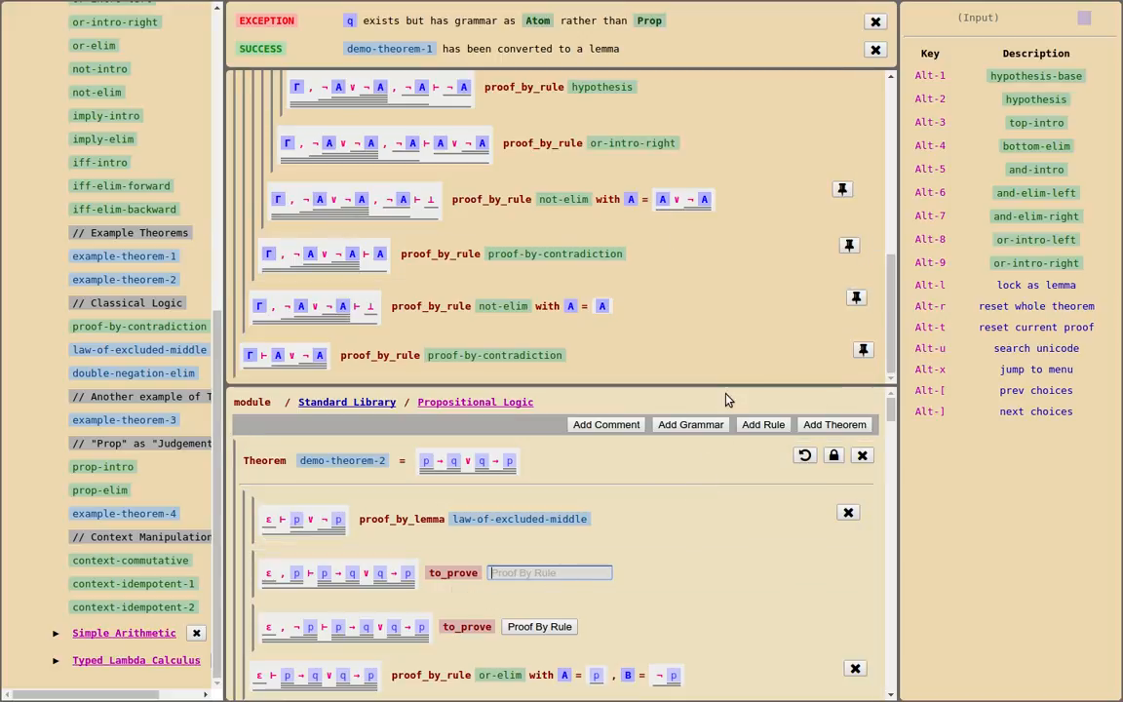
# Dismiss both notification messages and show demo-theorem-2 alone in a 1x1 grid
pyautogui.click(875, 21)
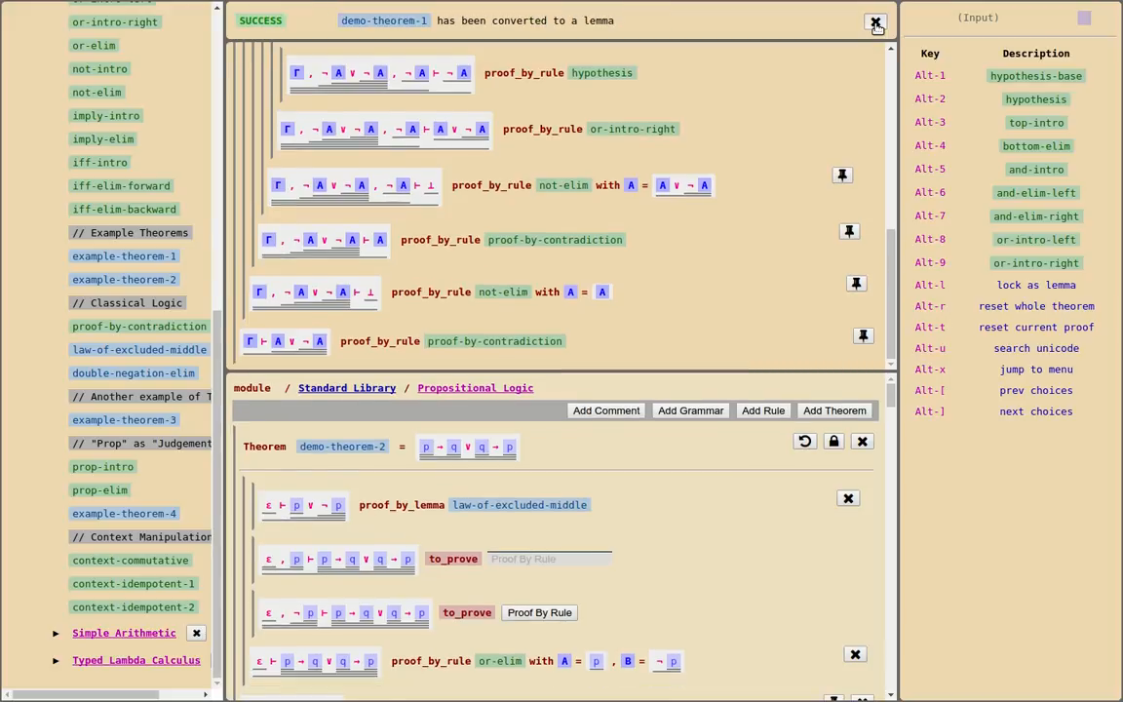
pyautogui.click(875, 22)
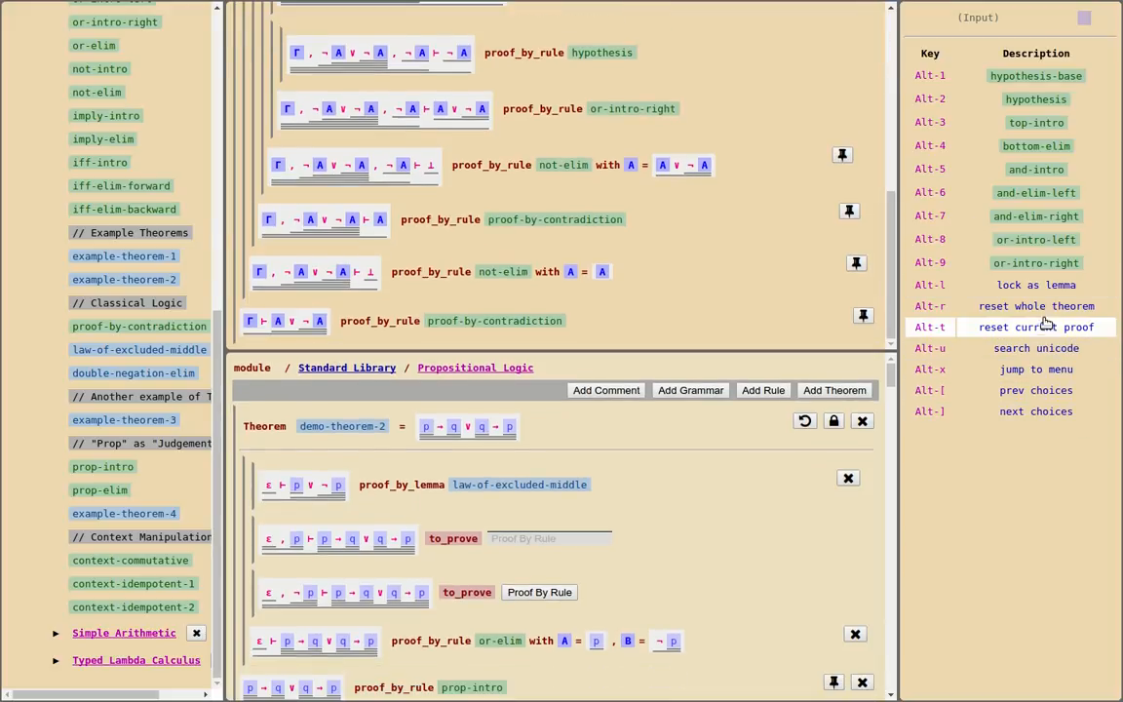
pyautogui.click(1053, 368)
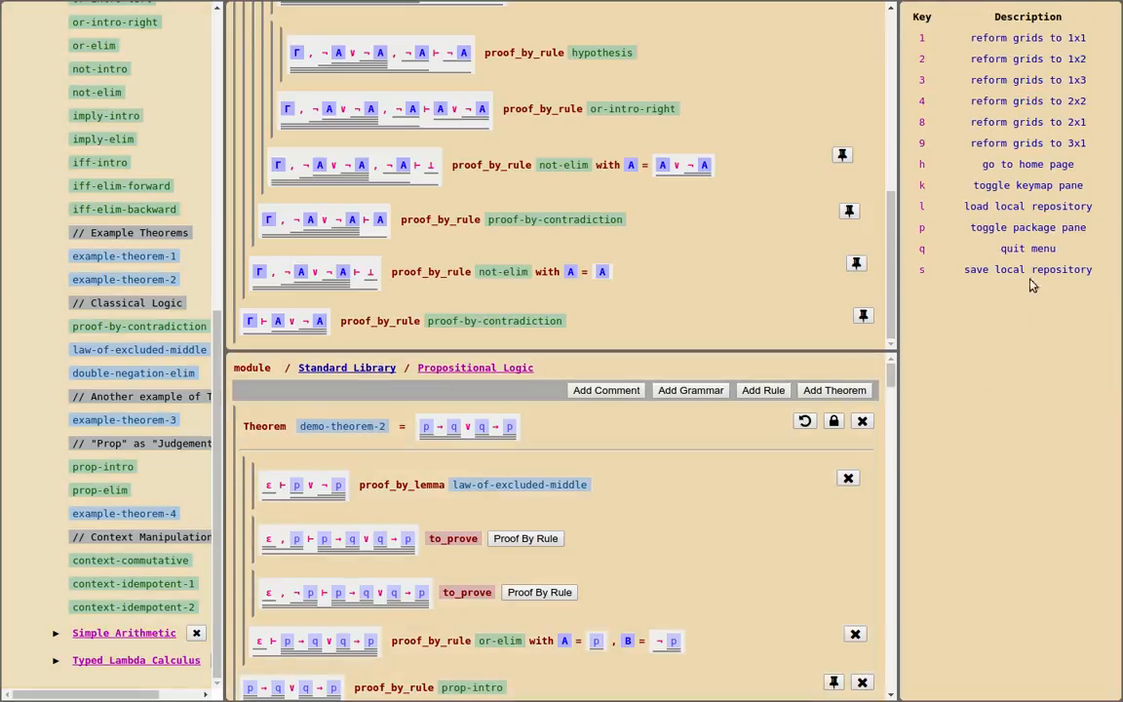
pyautogui.click(1028, 37)
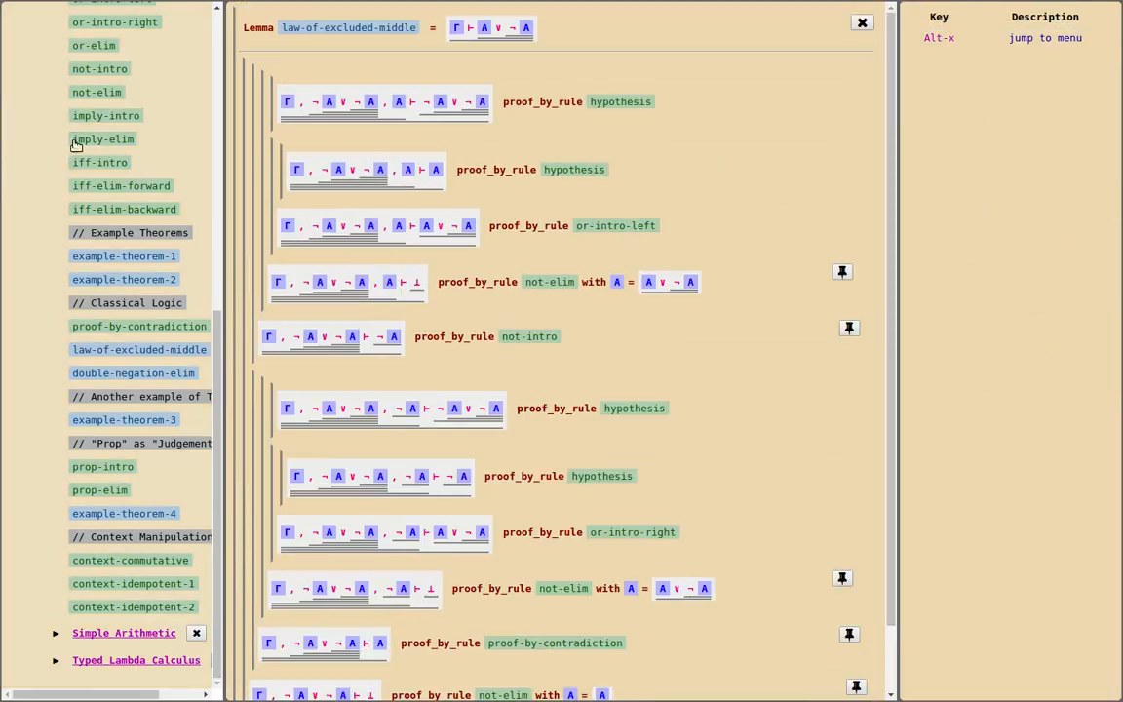
pyautogui.scroll(6, 72, 145)
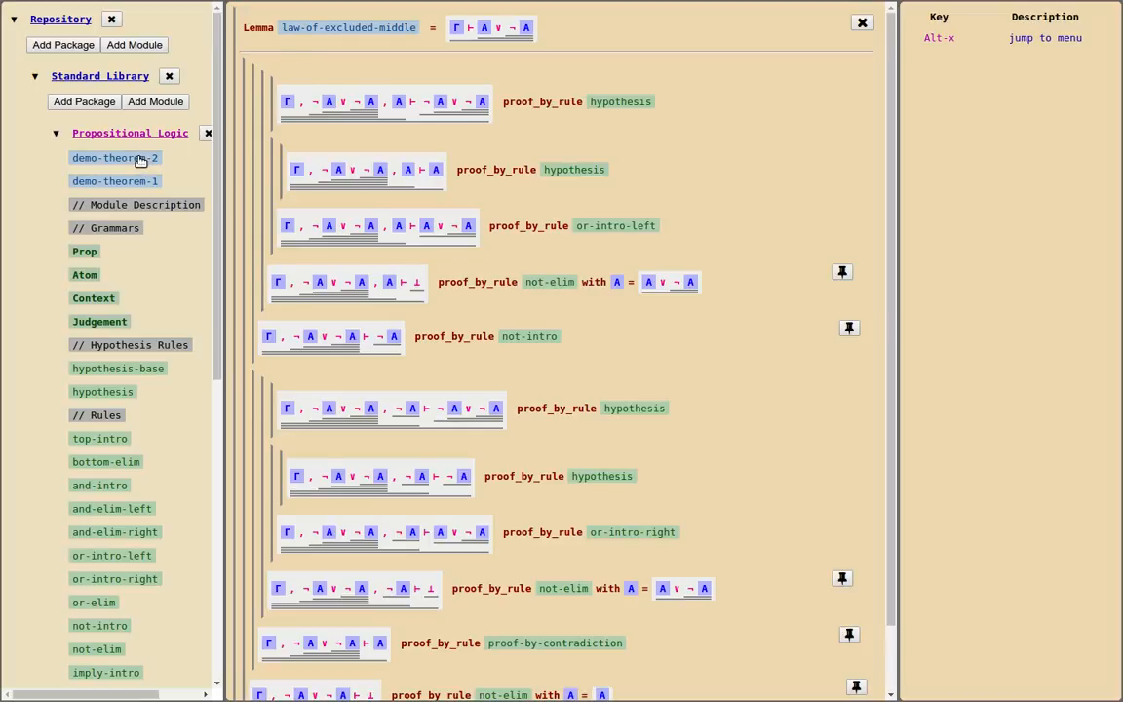
pyautogui.click(139, 160)
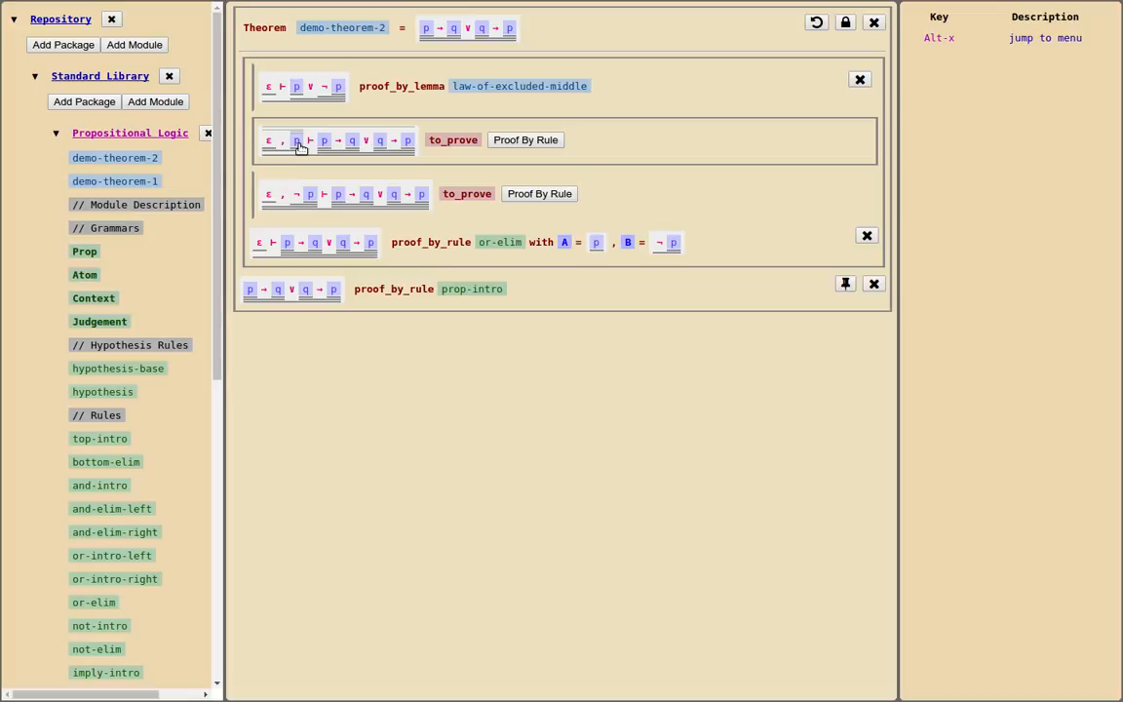
# Apply the or-intro-right rule to the subgoal with p in its context
pyautogui.click(527, 142)
pyautogui.write('or')
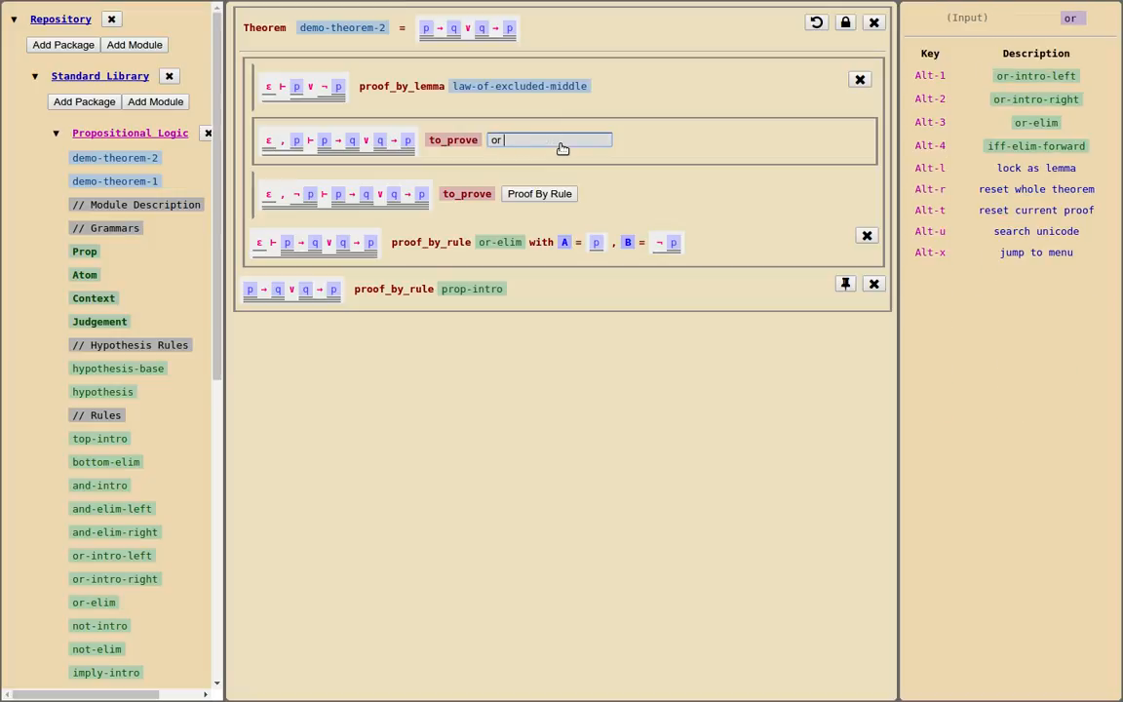
pyautogui.write(' in')
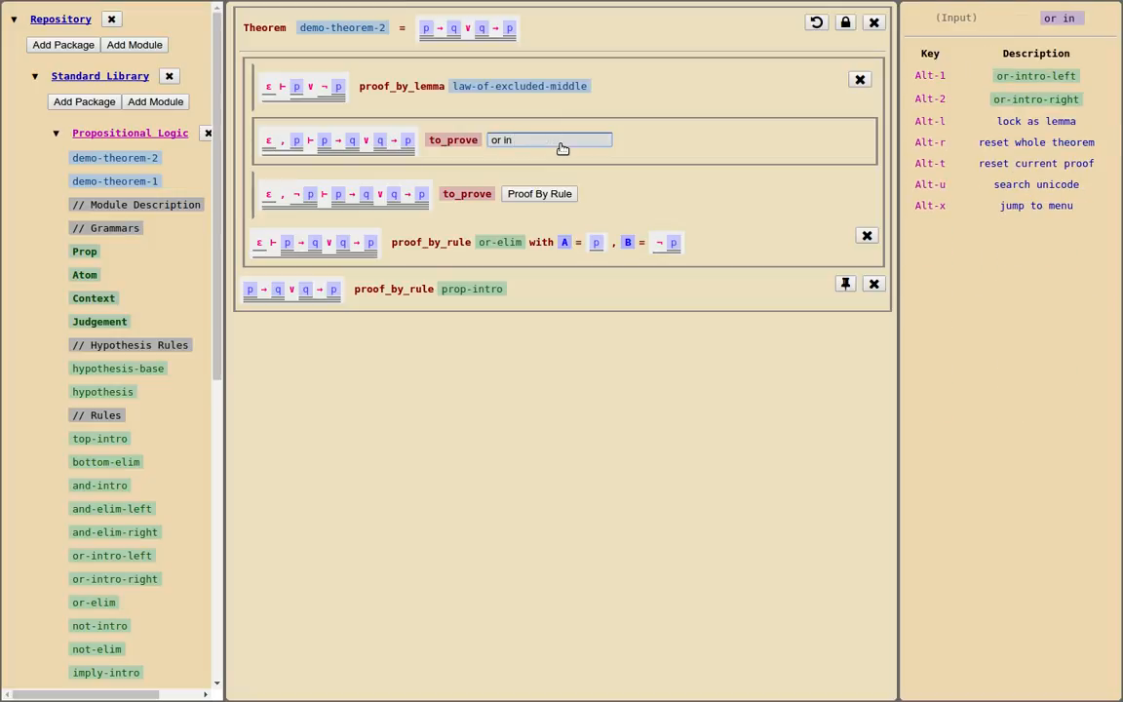
pyautogui.write(' ri')
pyautogui.press('Return')
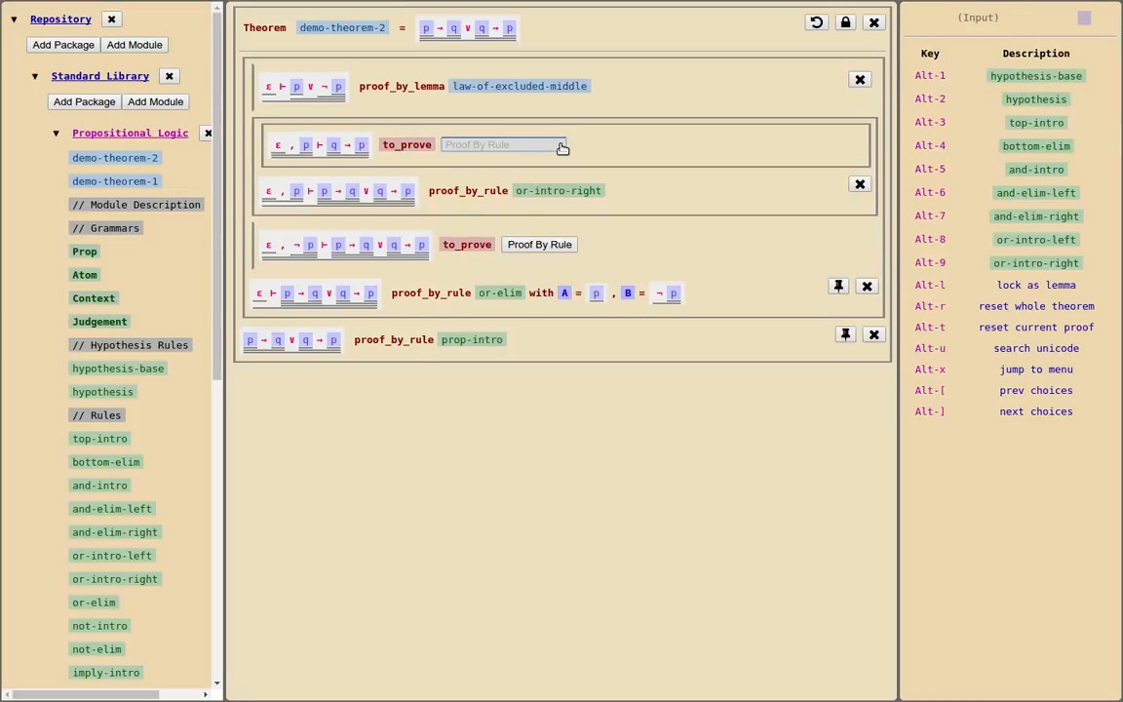
# Prove the subgoal ε, p ⊢ q → p with imply-intro followed by hypothesis
pyautogui.write('imp in')
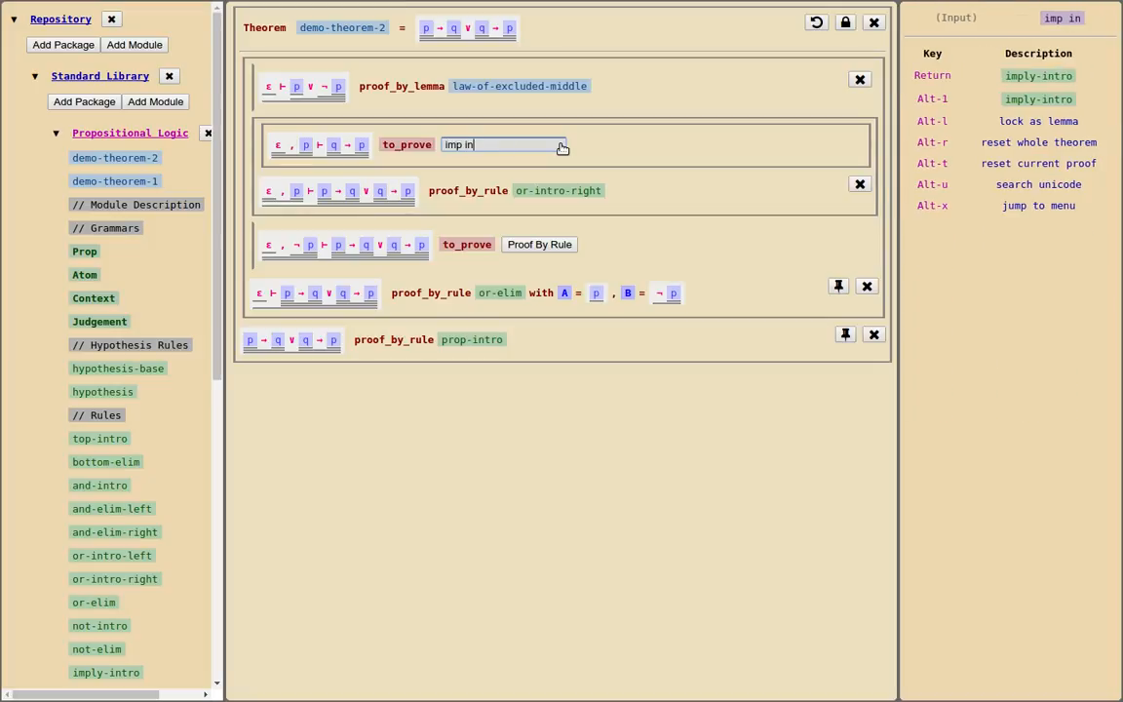
pyautogui.press('Return')
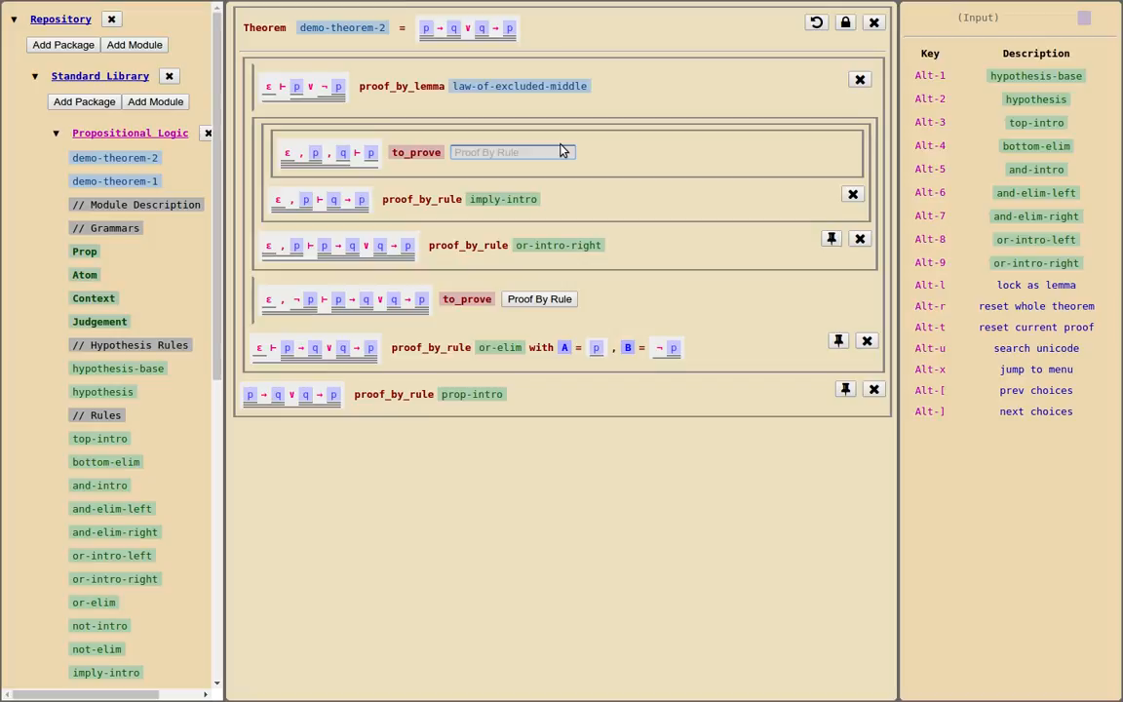
pyautogui.write('hy')
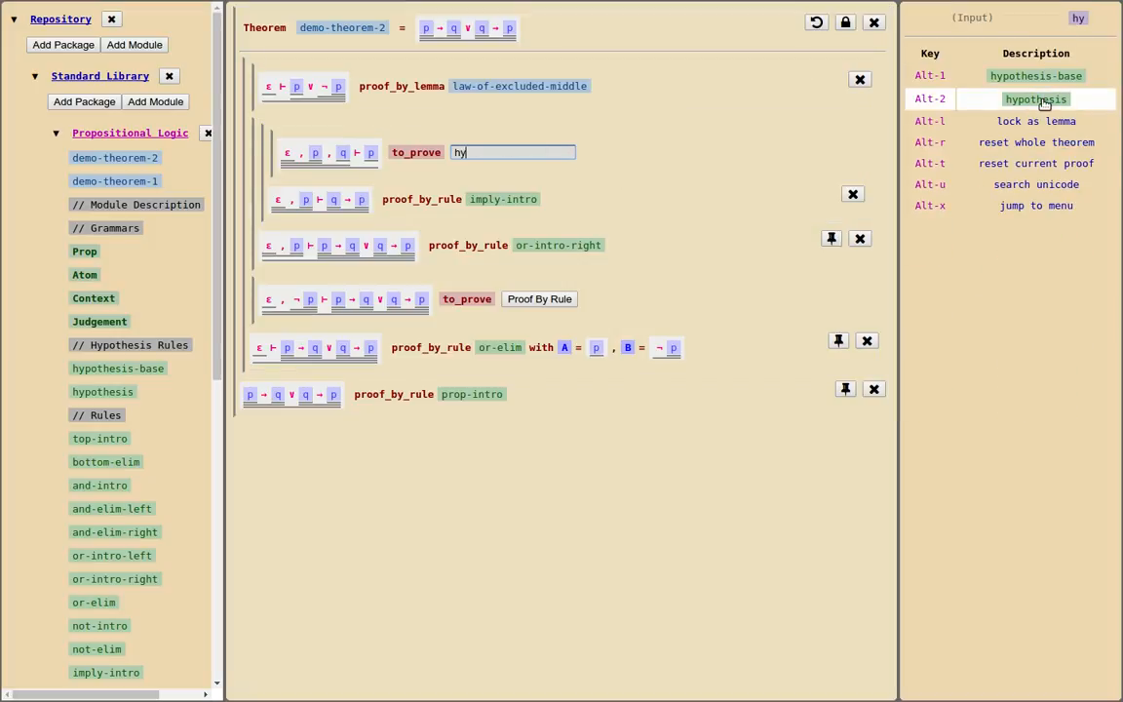
pyautogui.click(1039, 99)
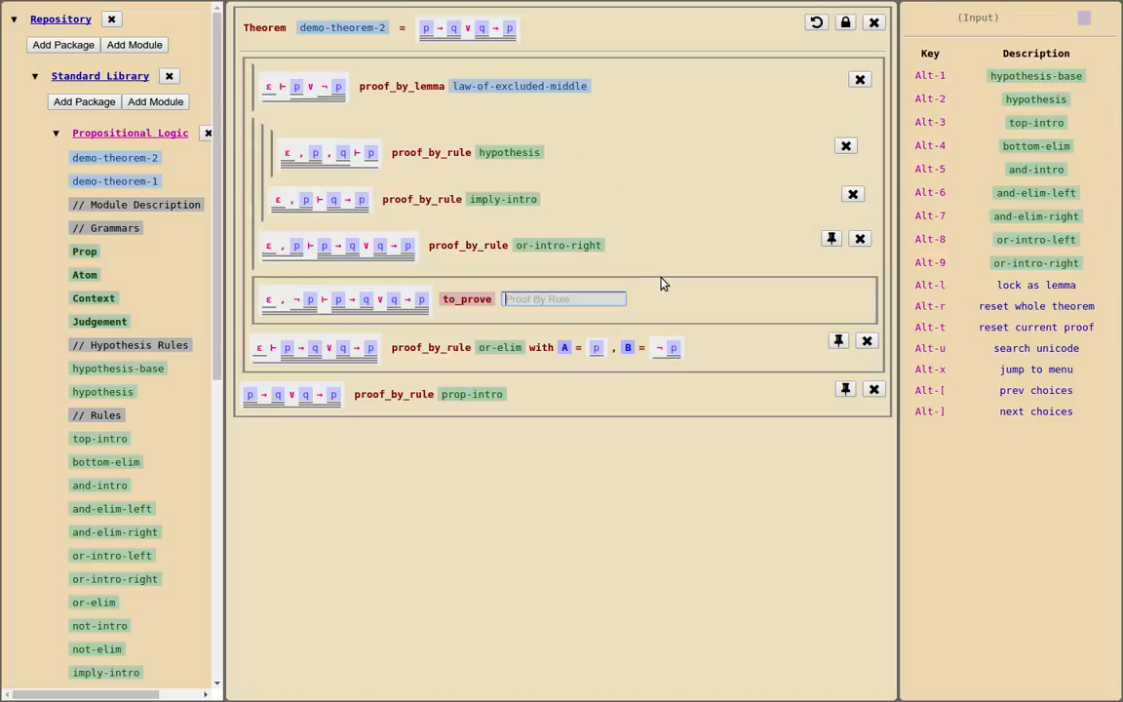
# Apply or-intro-left to the subgoal with ¬p in its context, and imply-intro to the resulting p → q goal
pyautogui.write('or')
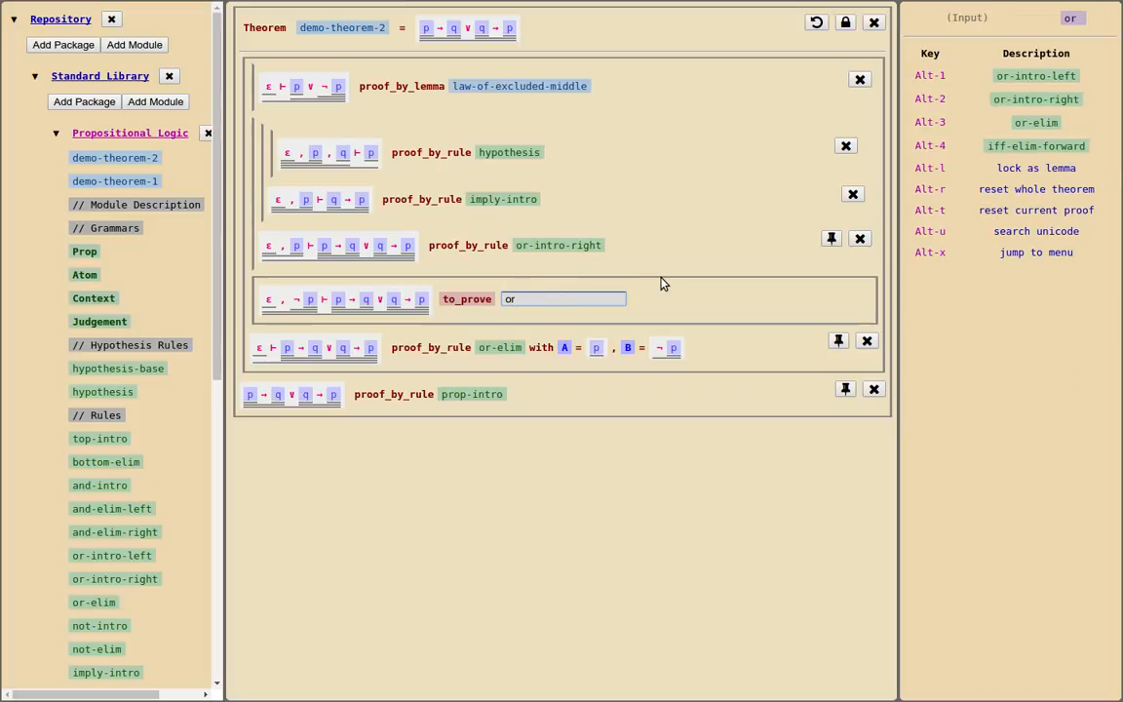
pyautogui.write(' in lef')
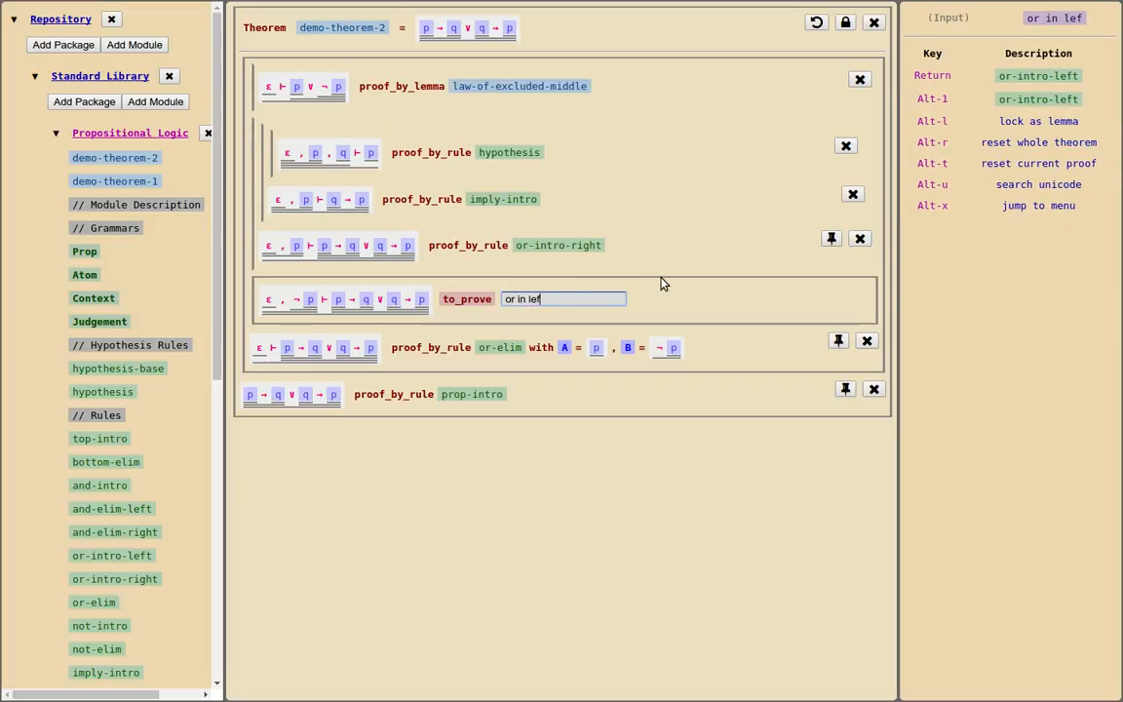
pyautogui.press('Return')
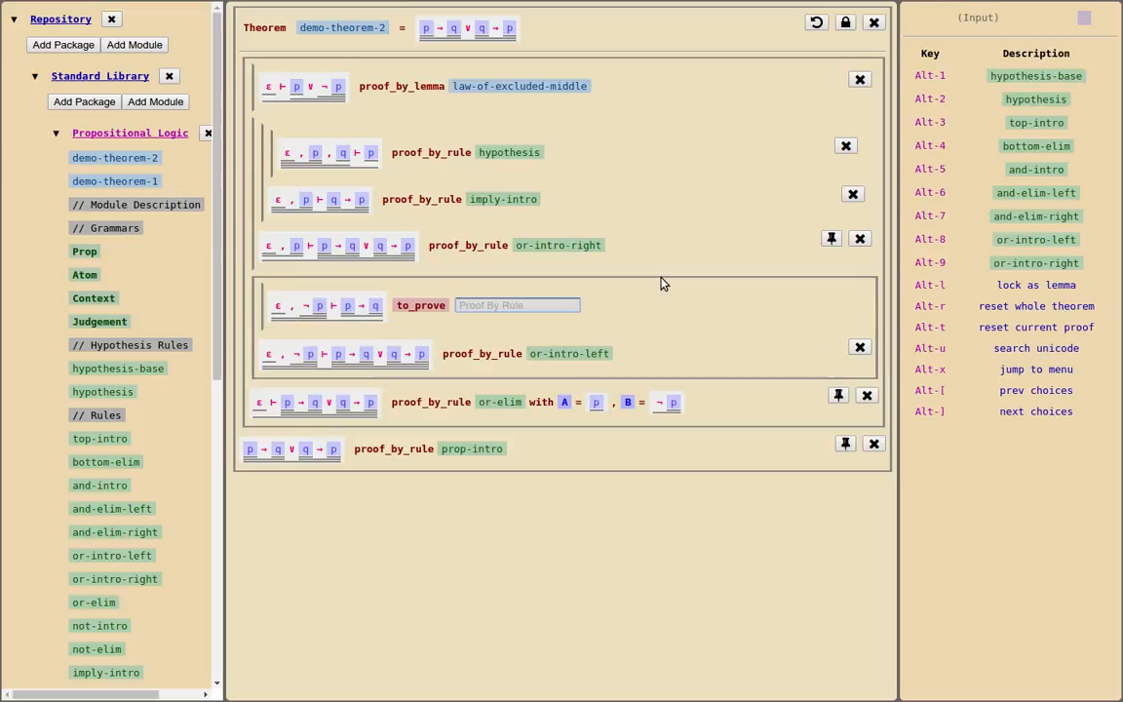
pyautogui.write('im')
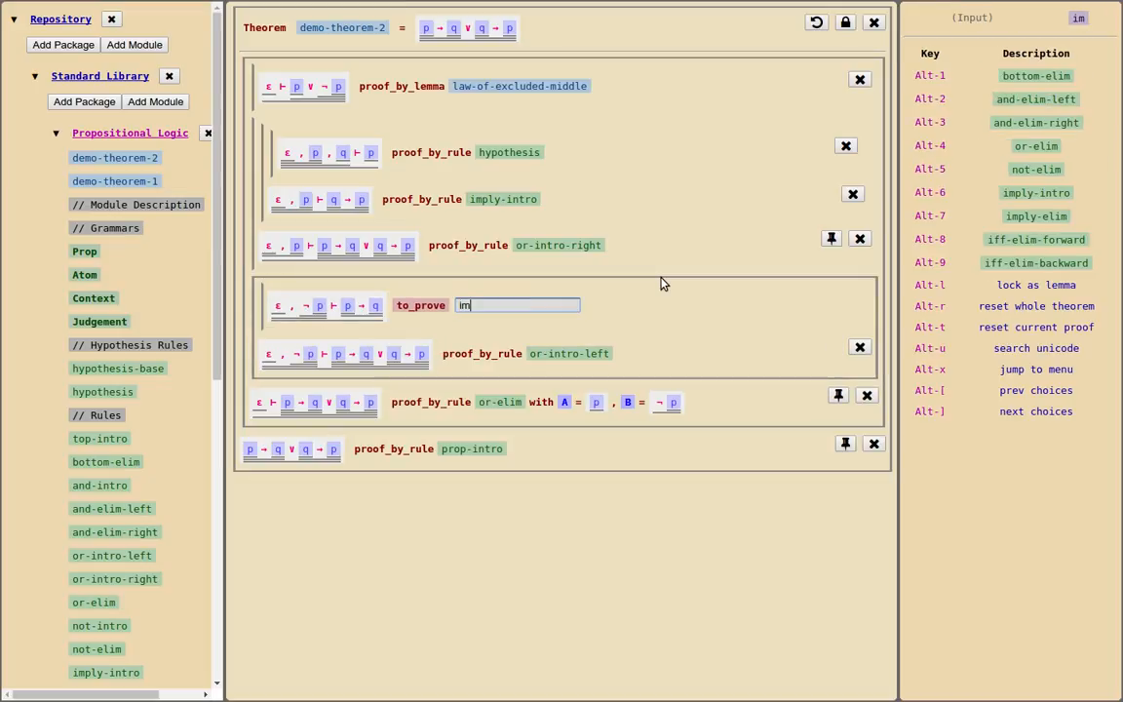
pyautogui.write(' int')
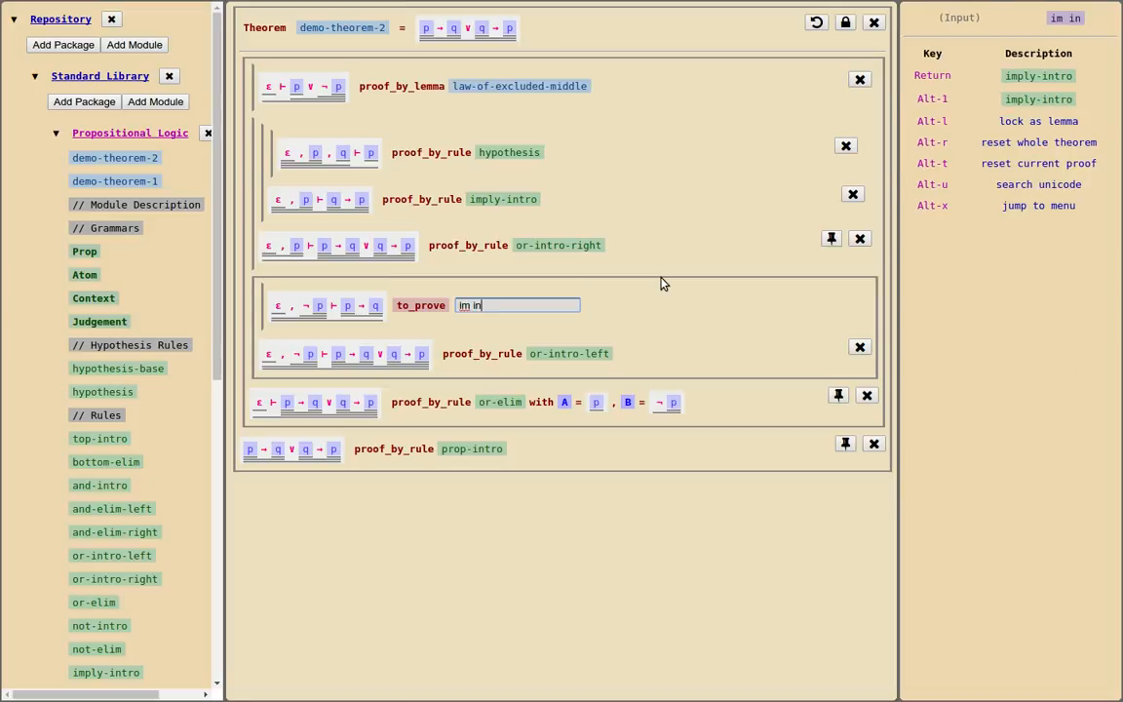
pyautogui.press('Return')
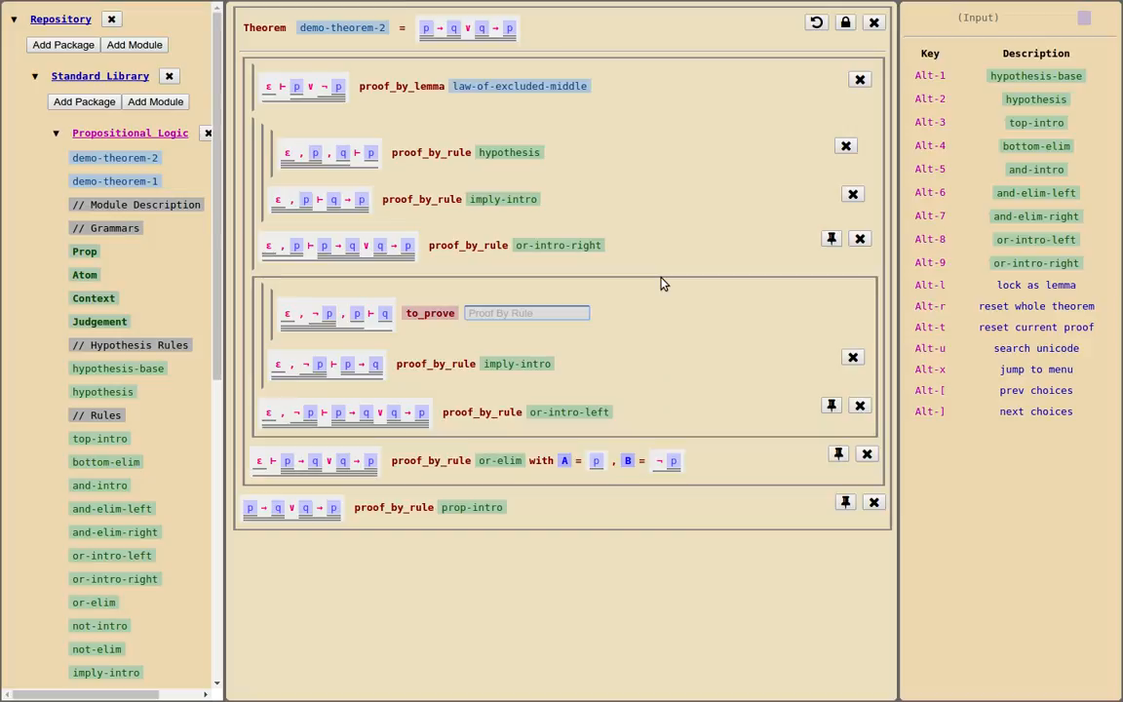
# Apply bottom-elim to the goal ε, ¬p, p ⊢ q, followed by not-elim with A set to the atom p
pyautogui.write('bot')
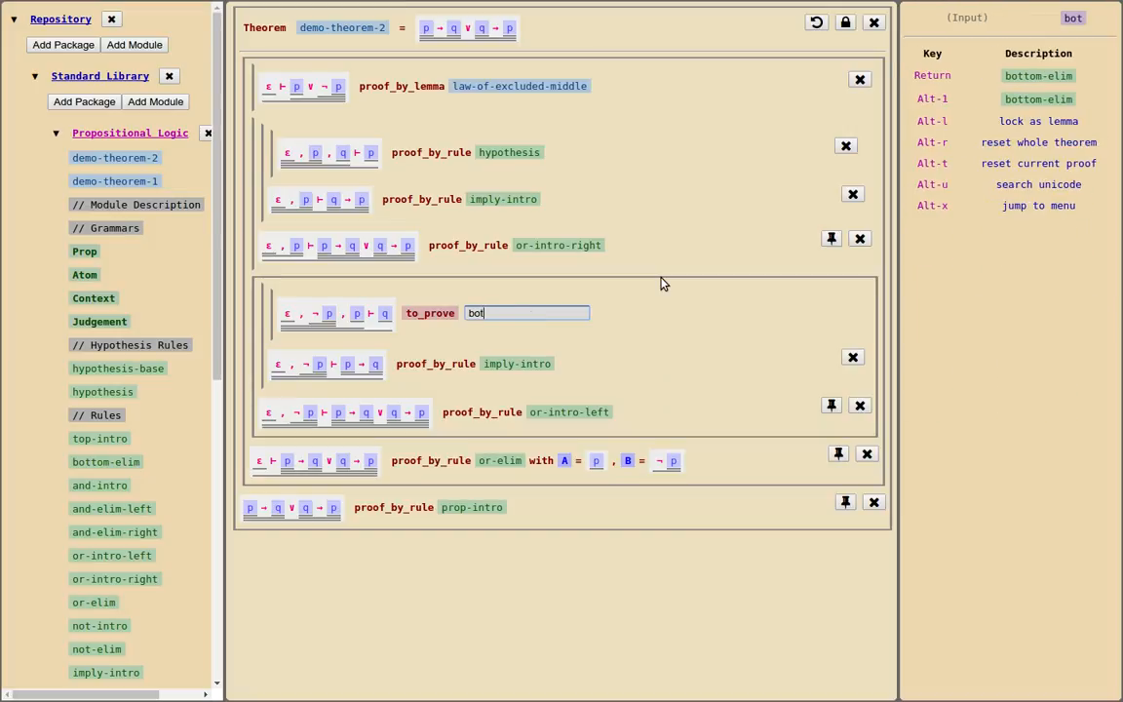
pyautogui.press('Return')
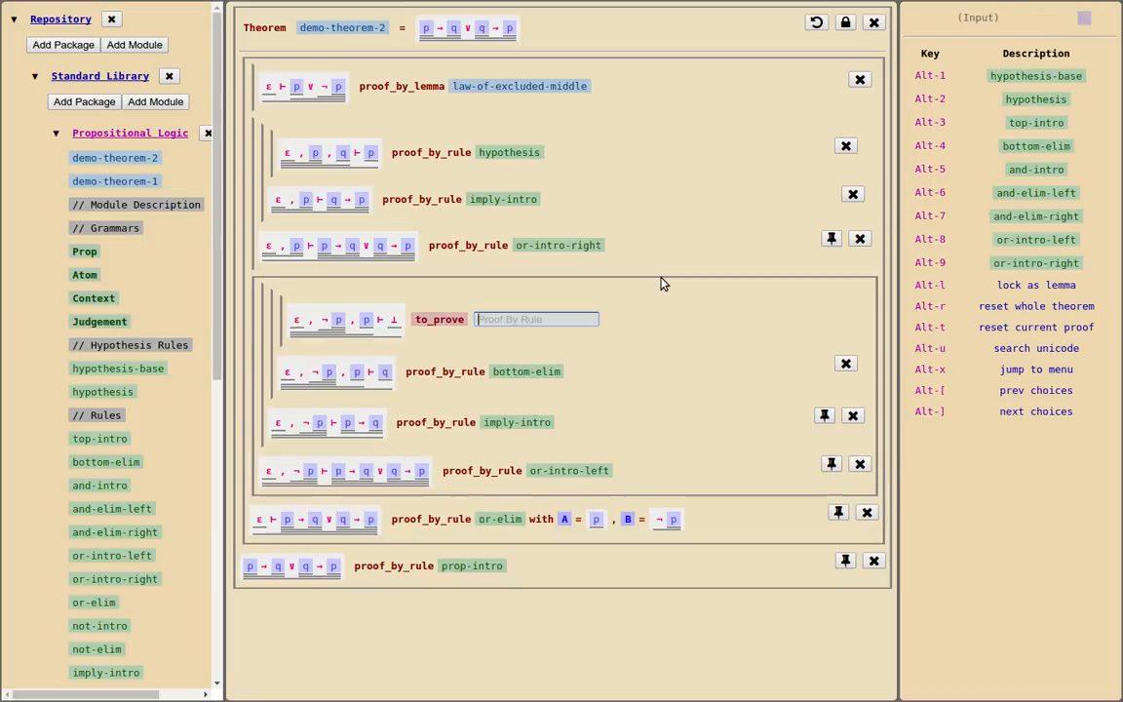
pyautogui.write('not elim')
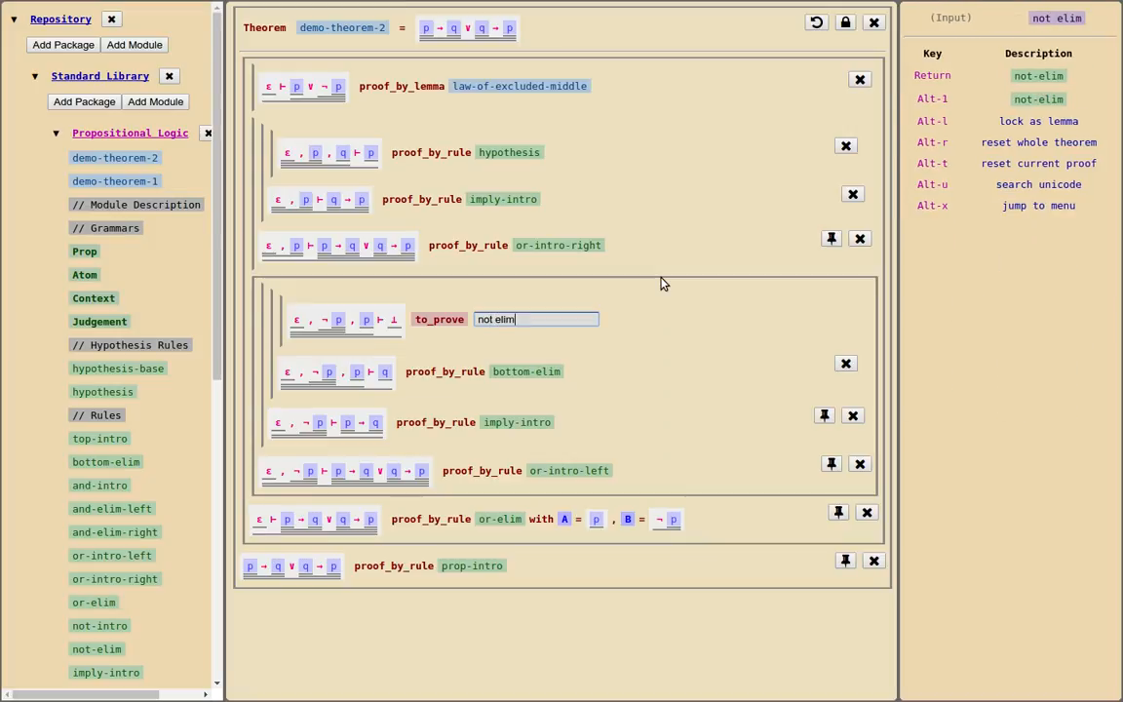
pyautogui.press('Return')
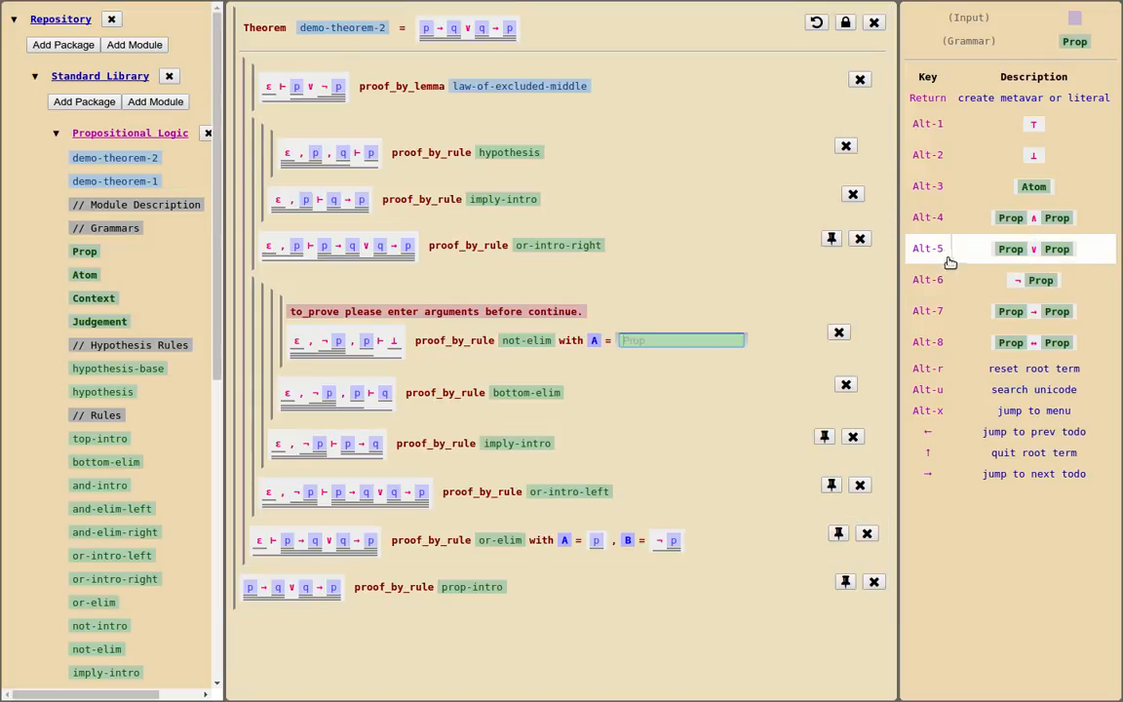
pyautogui.click(1032, 186)
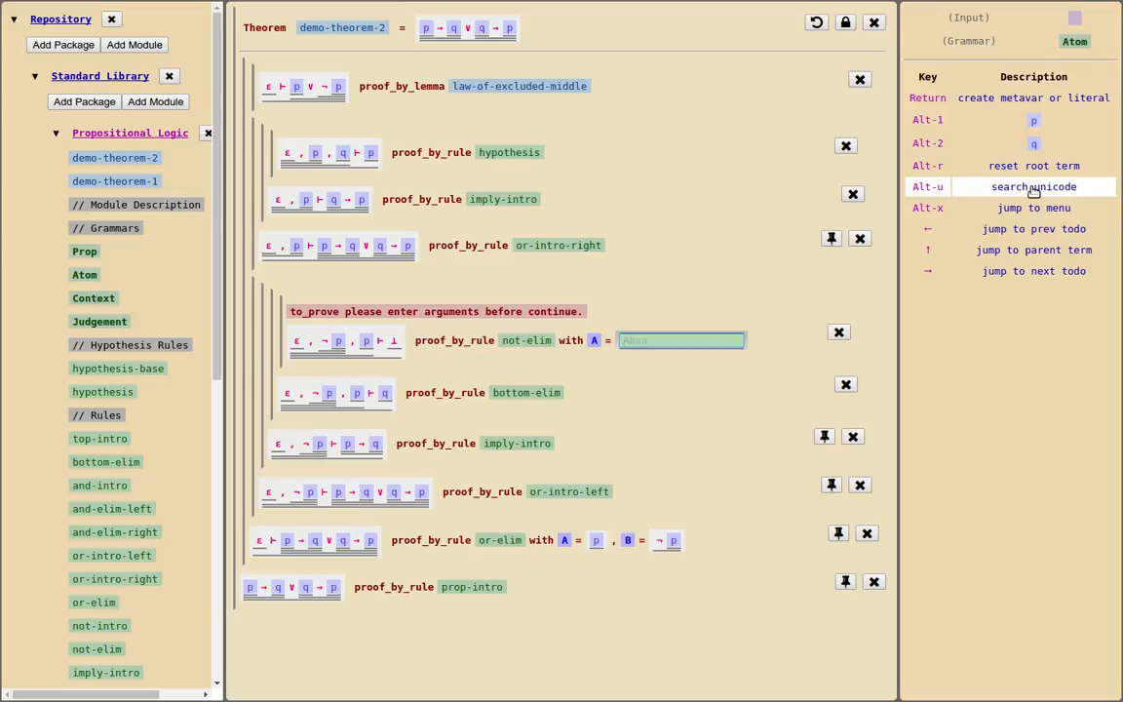
pyautogui.write('p')
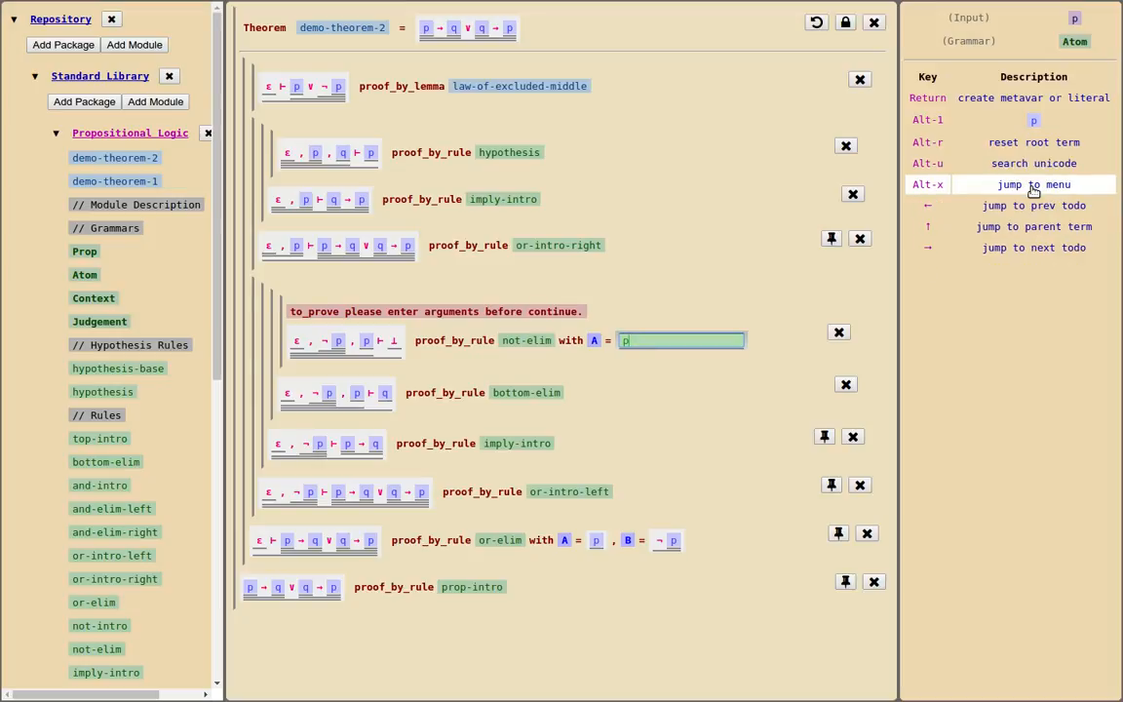
pyautogui.press('Return')
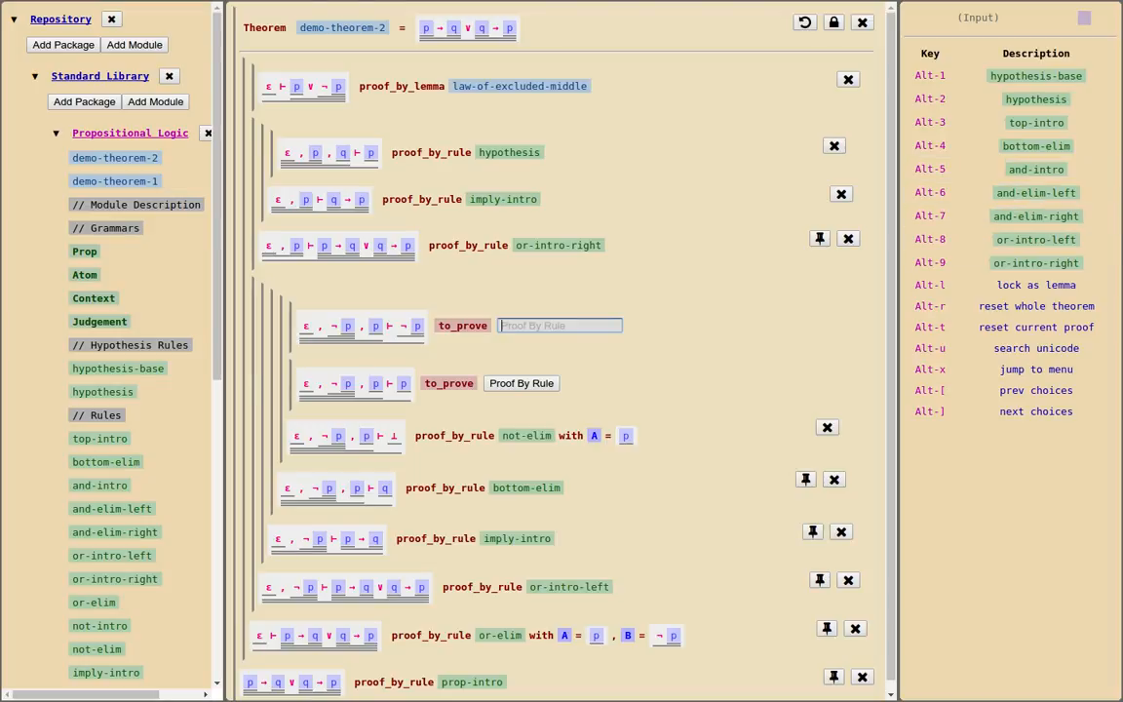
# Prove the two remaining subgoals, ε, ¬p, p ⊢ ¬p and ε, ¬p, p ⊢ p, with the hypothesis rule
pyautogui.click(1064, 103)
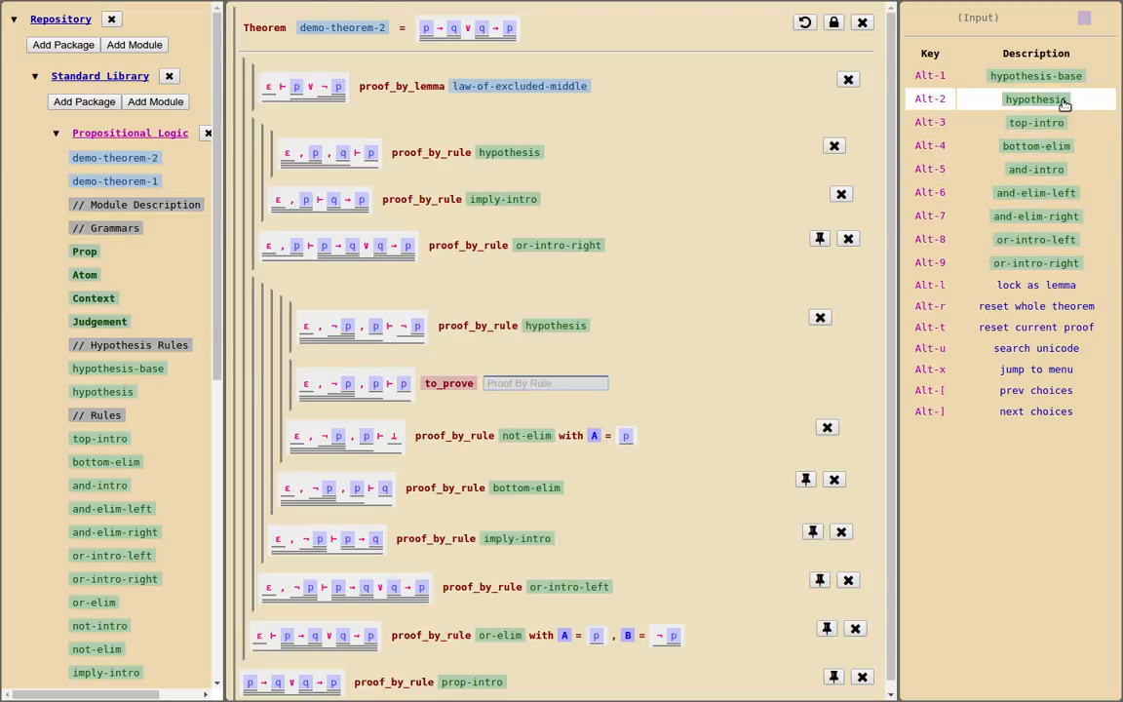
pyautogui.click(1064, 104)
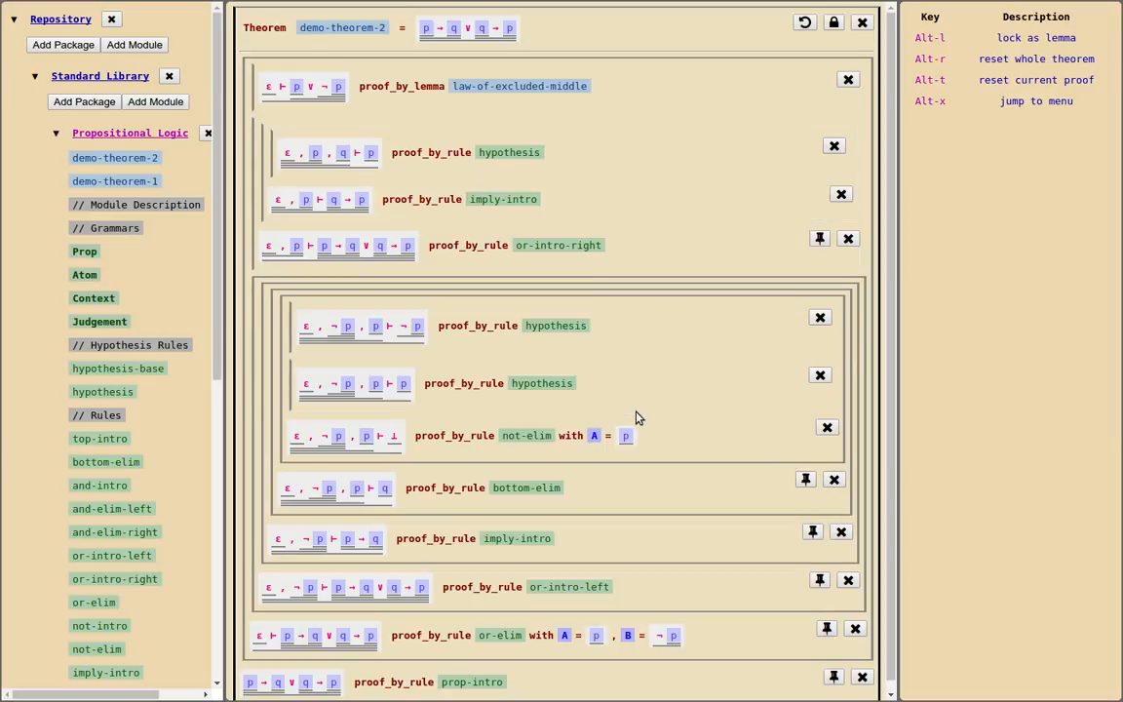
pyautogui.scroll(-1, 635, 416)
pyautogui.scroll(1, 627, 487)
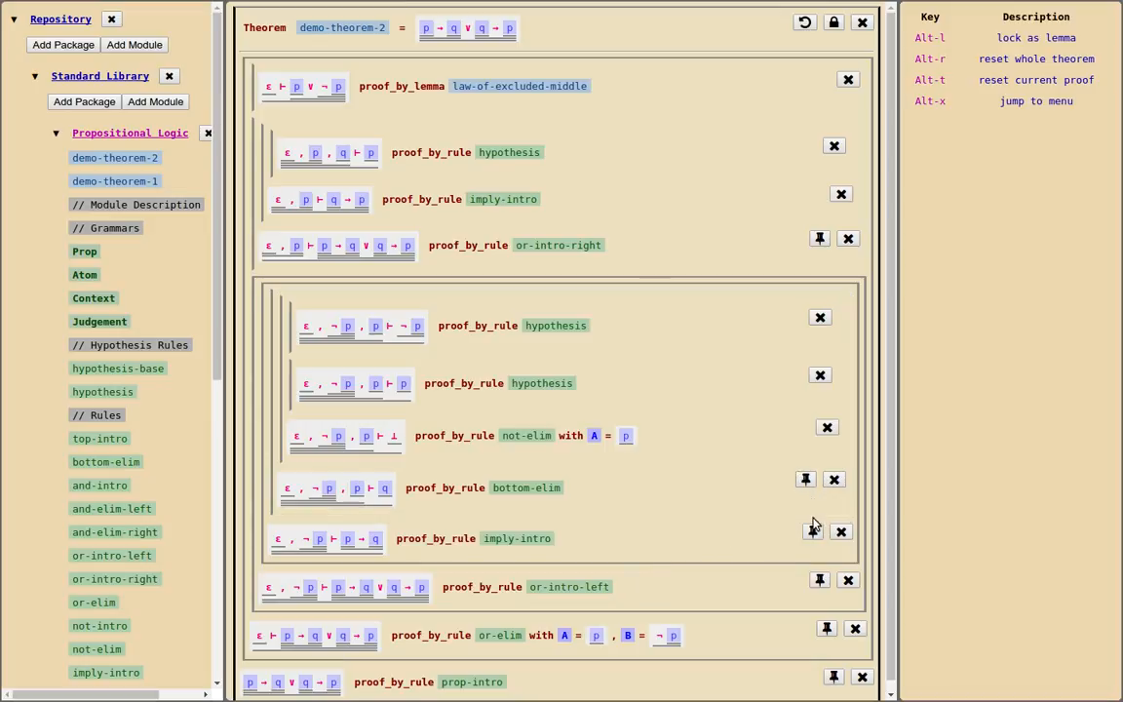
# Focus the proof view on the prop-intro step and on the or-elim step, then restore the full proof
pyautogui.click(834, 678)
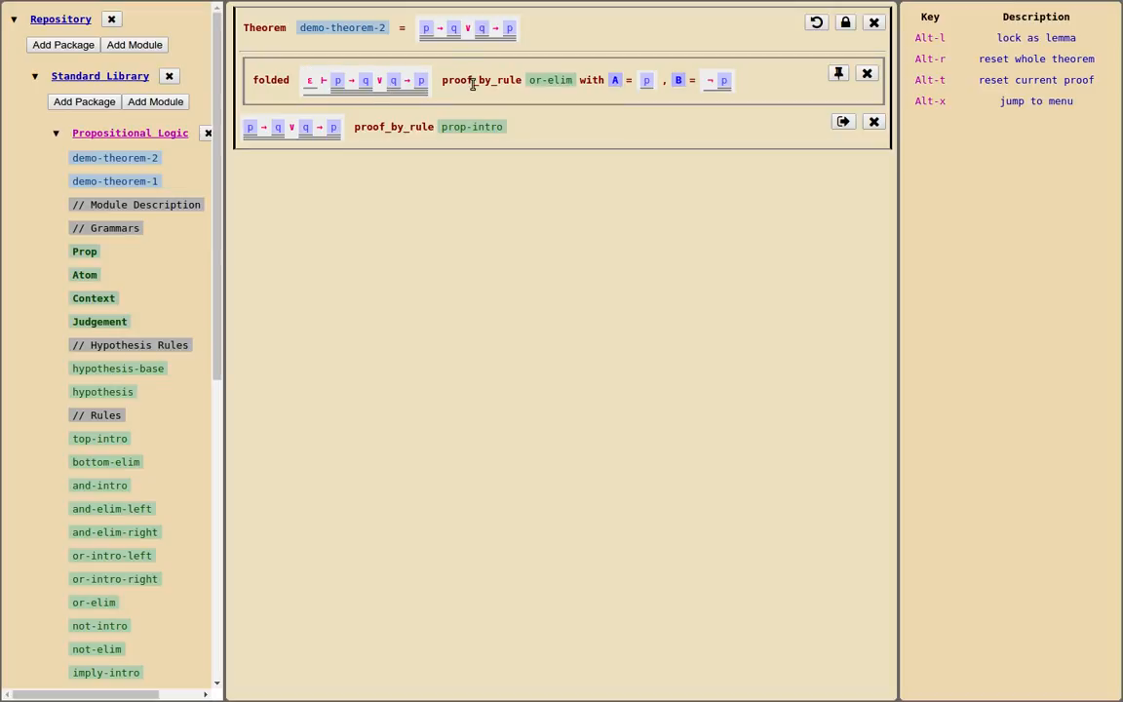
pyautogui.click(838, 75)
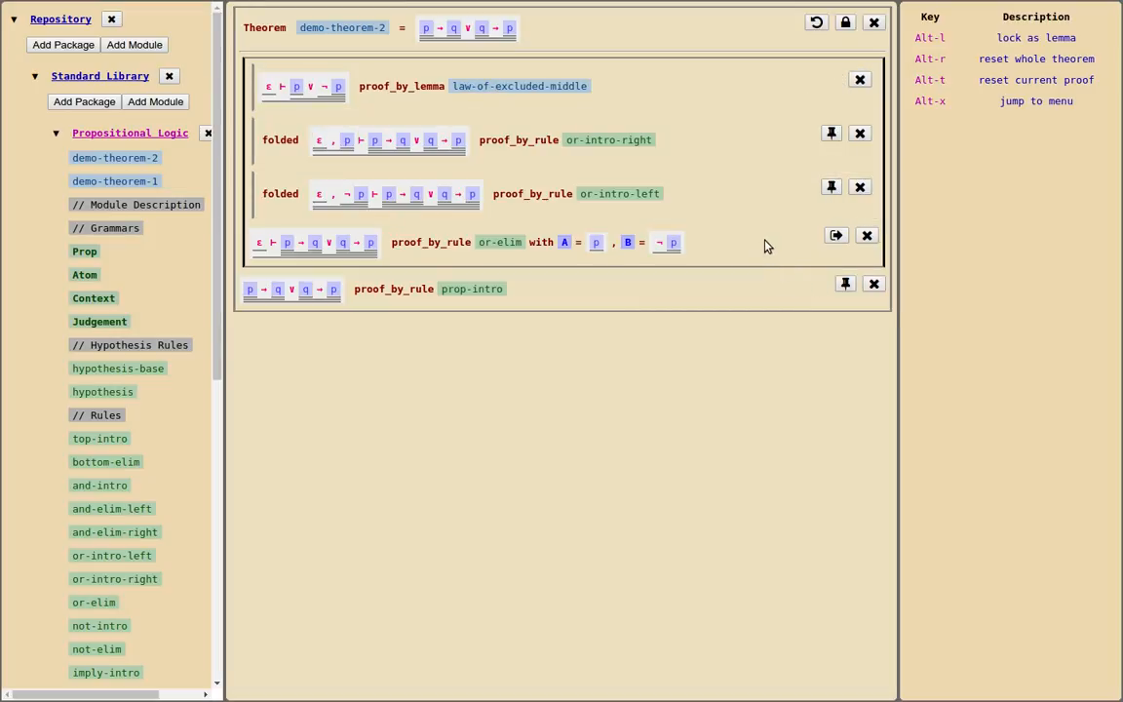
pyautogui.click(836, 236)
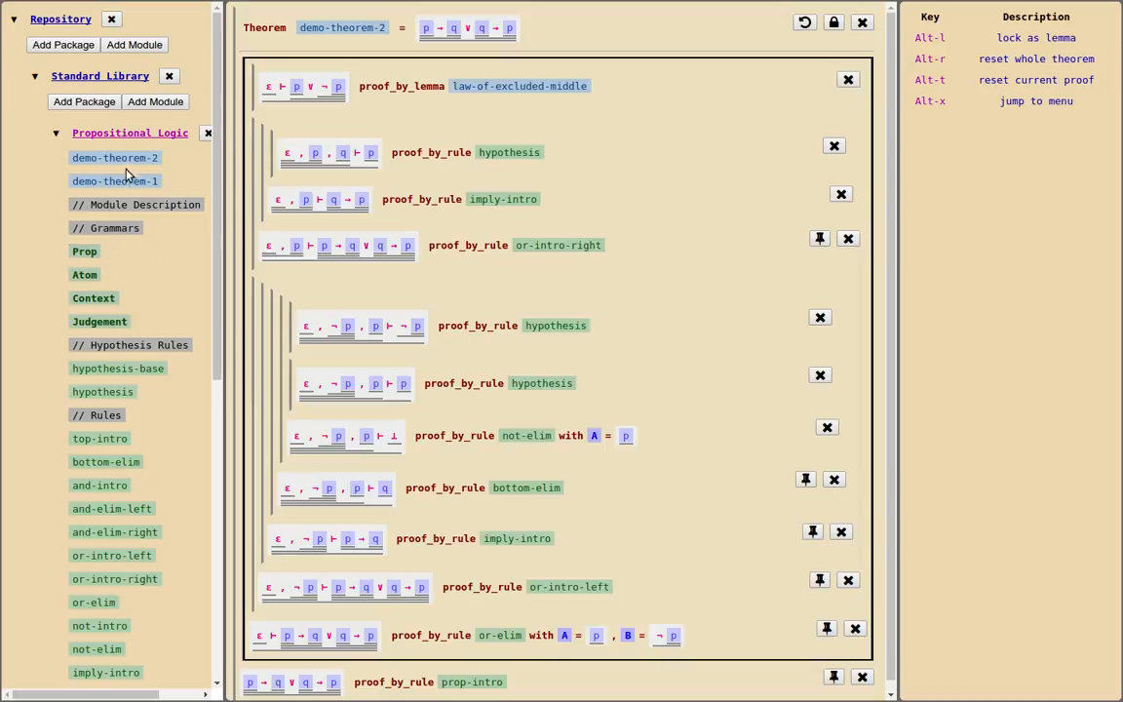
# Open the whole Propositional Logic module at its Judgement grammar
pyautogui.click(128, 135)
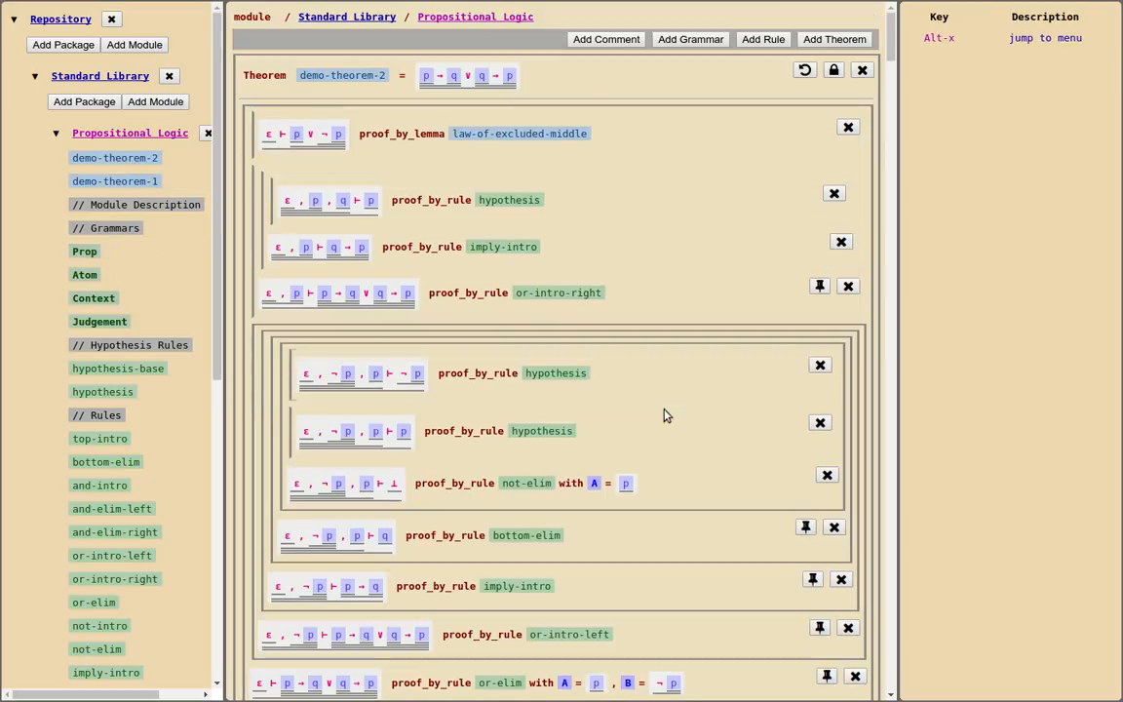
pyautogui.scroll(-1, 669, 418)
pyautogui.scroll(-15, 669, 418)
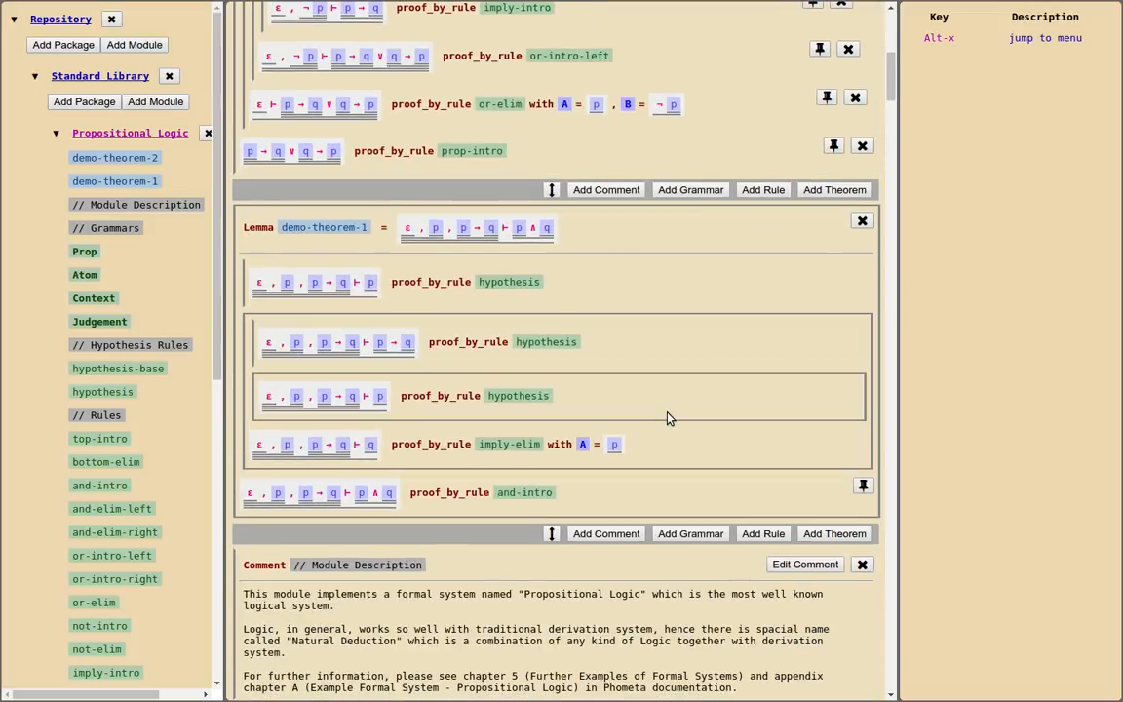
pyautogui.scroll(-15, 668, 418)
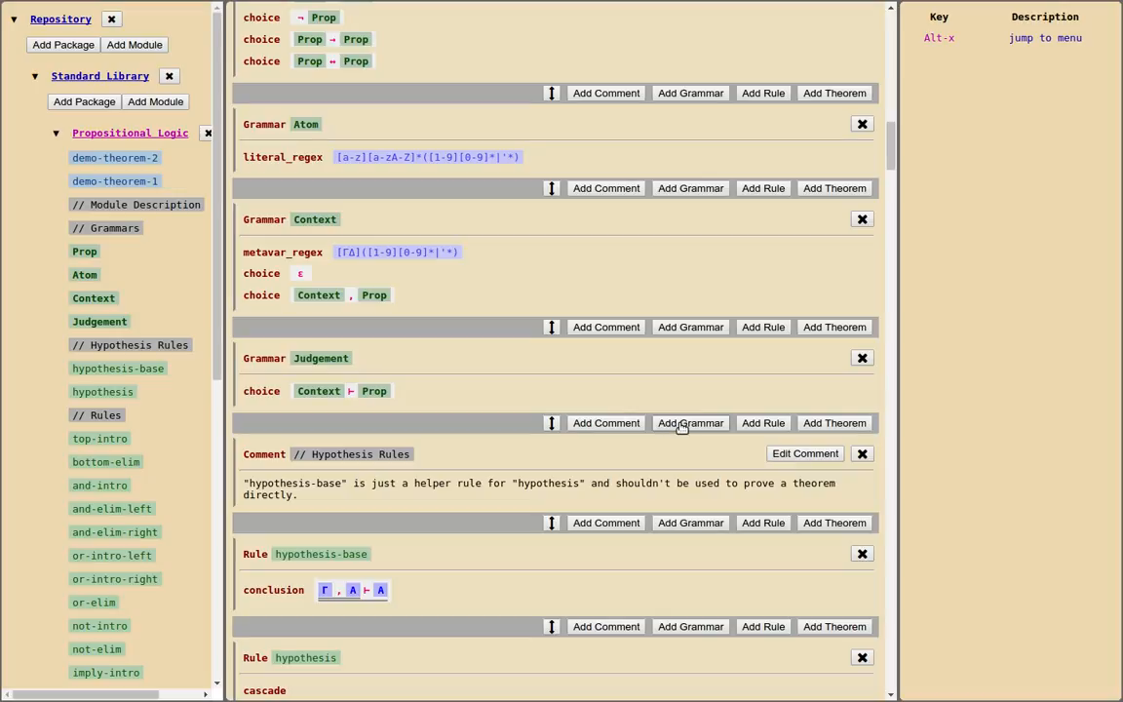
# Add a grammar named Equivalence directly below the Judgement grammar
pyautogui.click(682, 425)
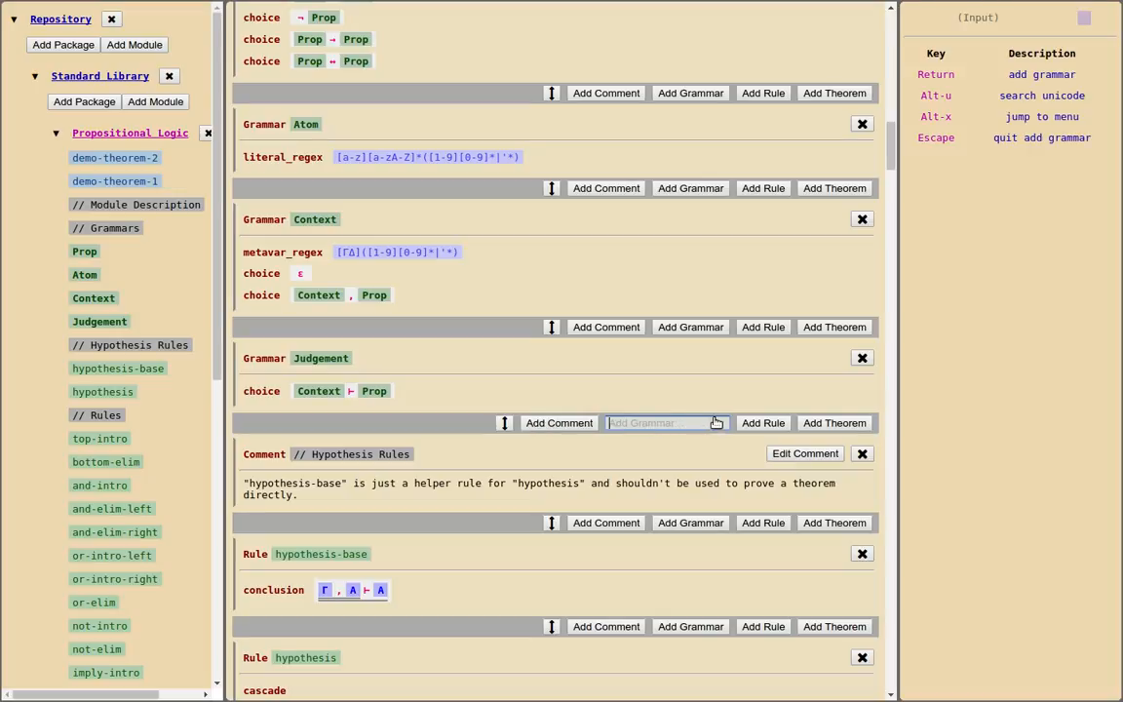
pyautogui.write('E')
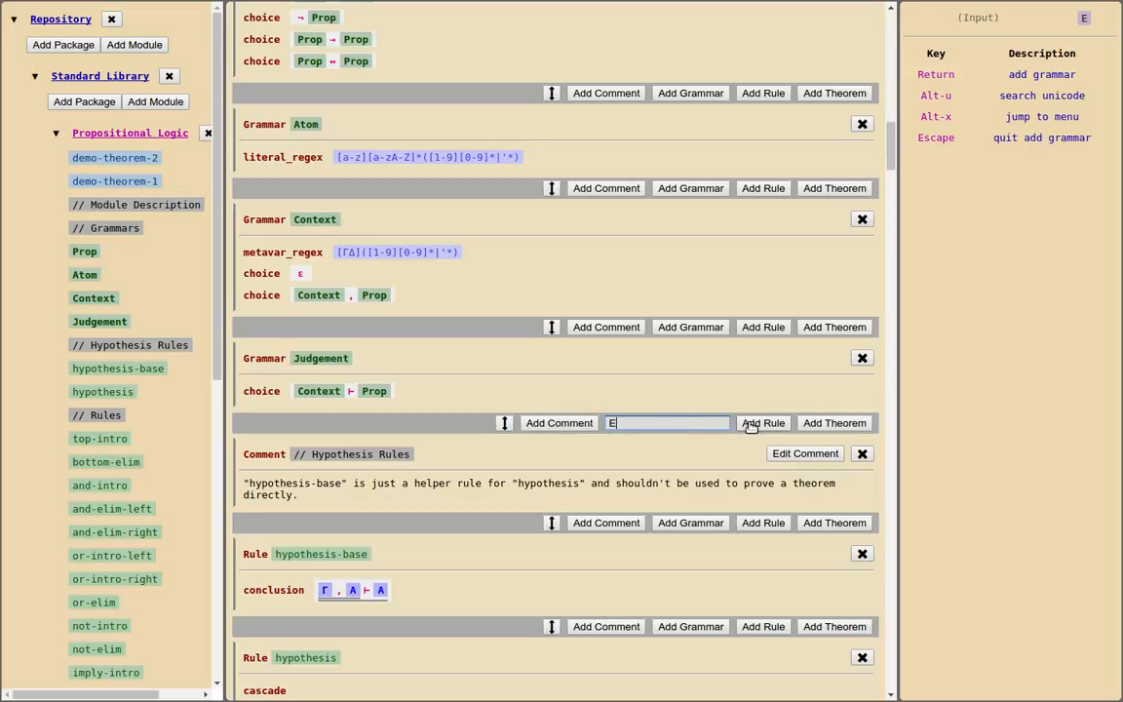
pyautogui.write('quv')
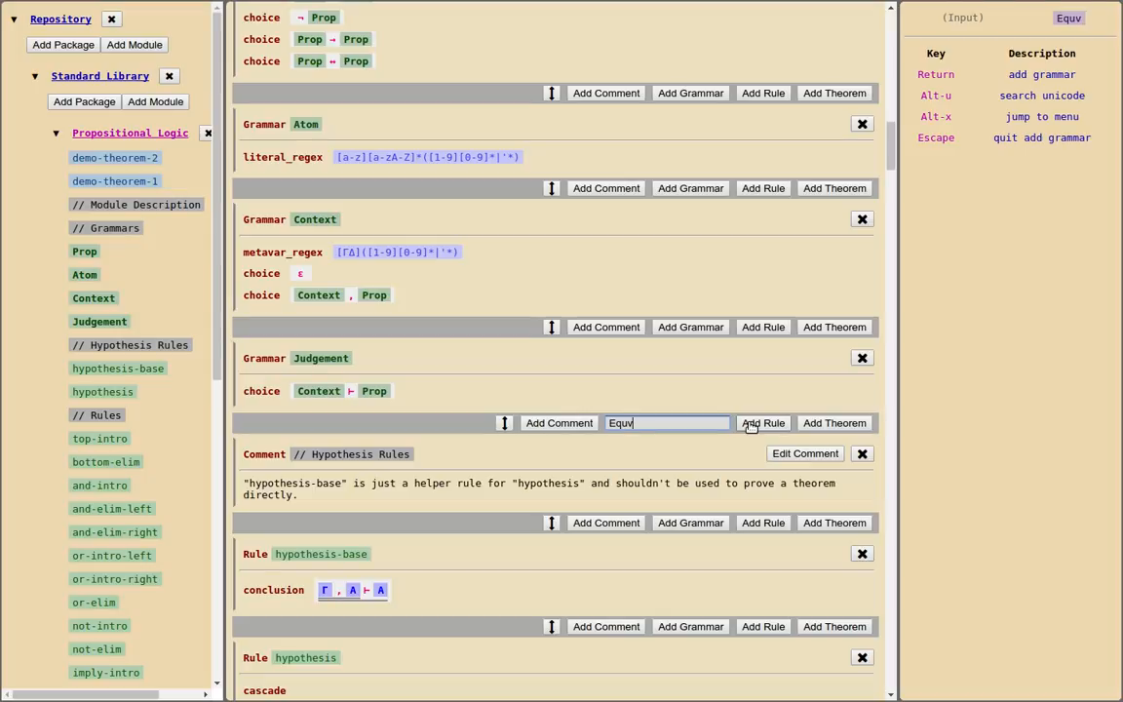
pyautogui.write('ilence')
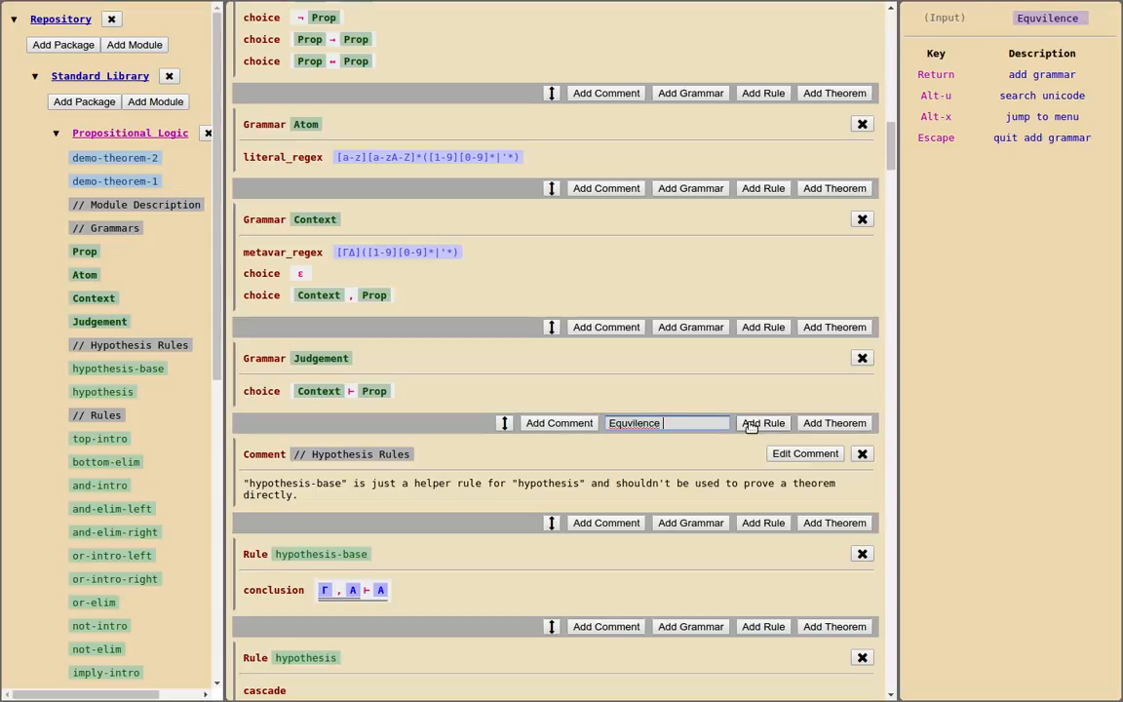
pyautogui.rightClick(634, 430)
pyautogui.click(704, 148)
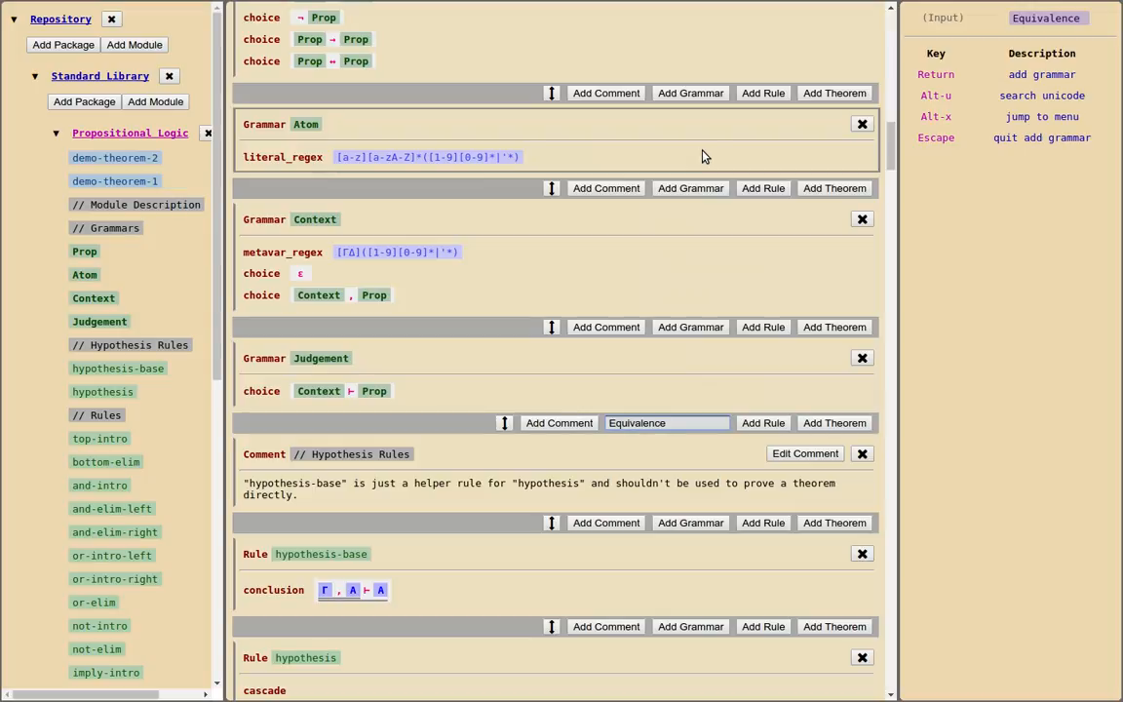
pyautogui.press('BackSpace')
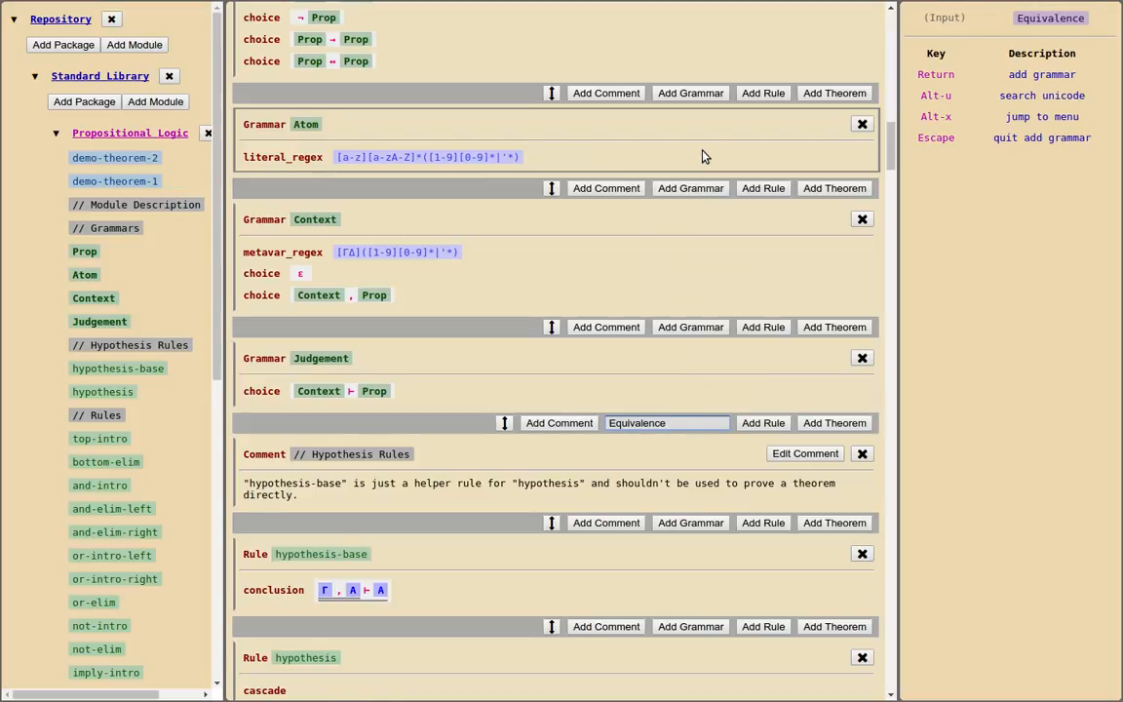
pyautogui.press('Return')
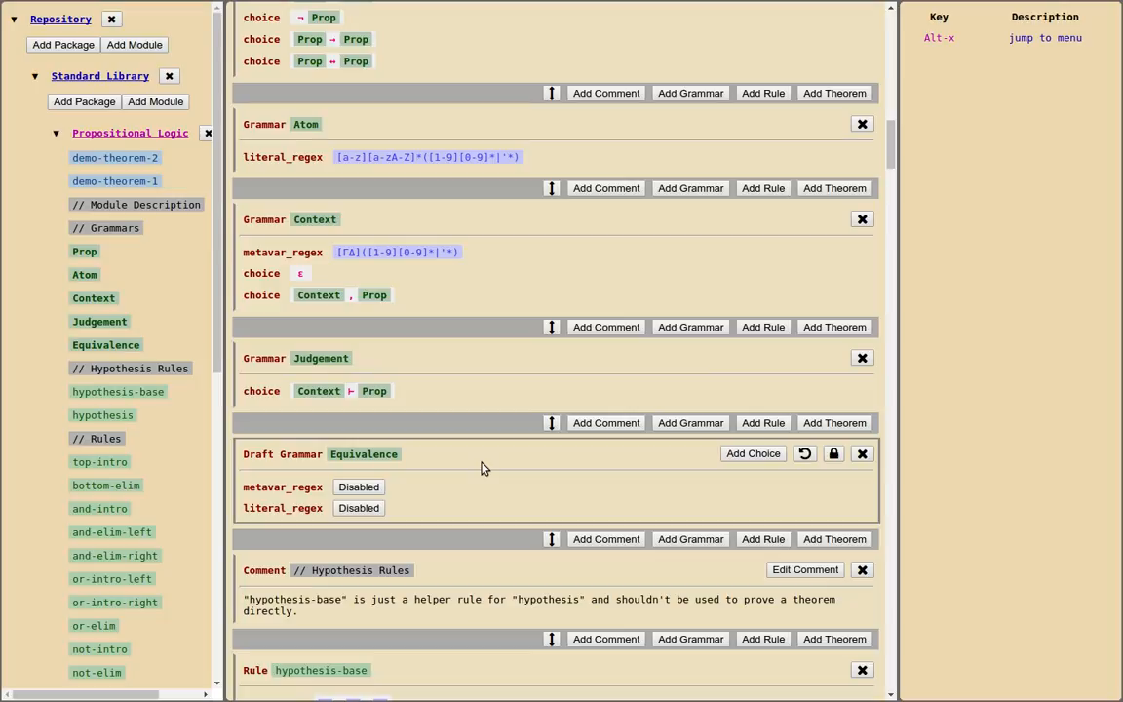
# Add a choice with 2 sub-grammars to the Equivalence grammar and set both of them to Prop
pyautogui.click(747, 455)
pyautogui.write('2')
pyautogui.press('Return')
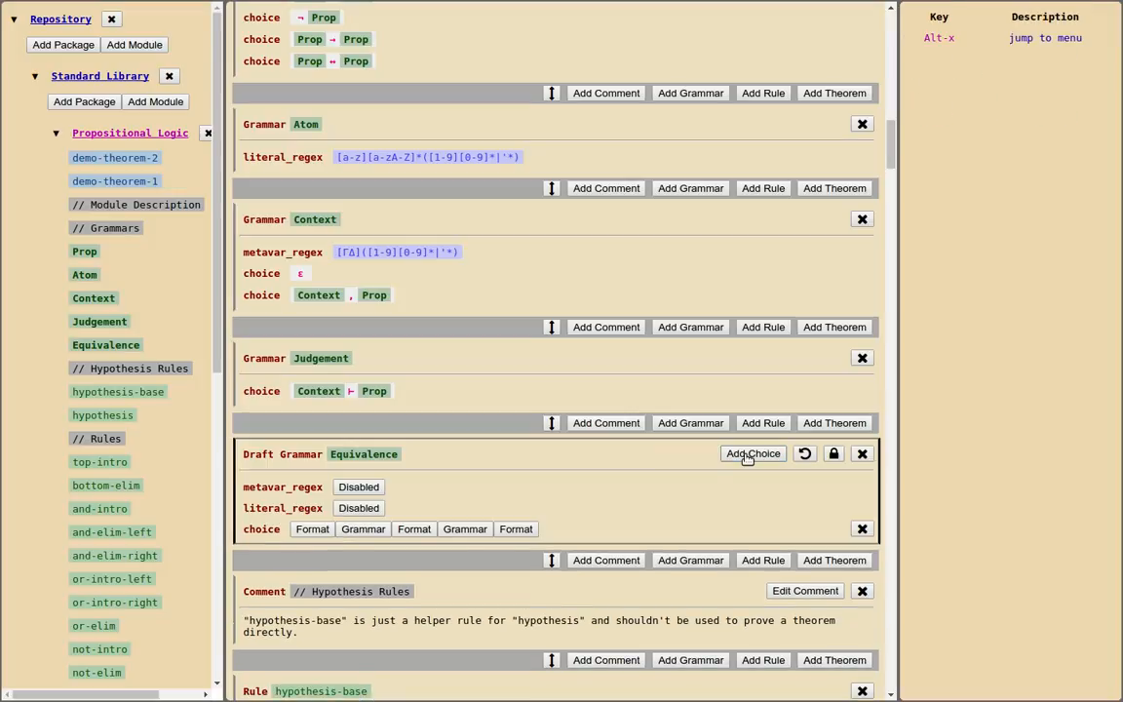
pyautogui.click(363, 529)
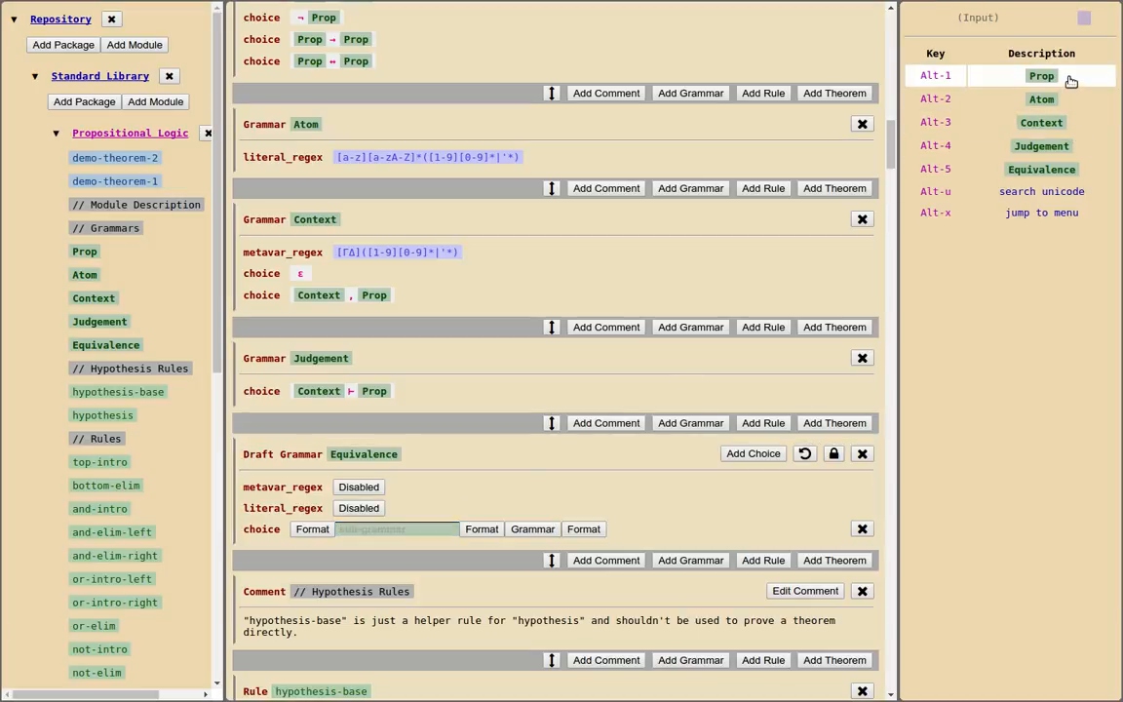
pyautogui.click(1065, 77)
pyautogui.click(448, 529)
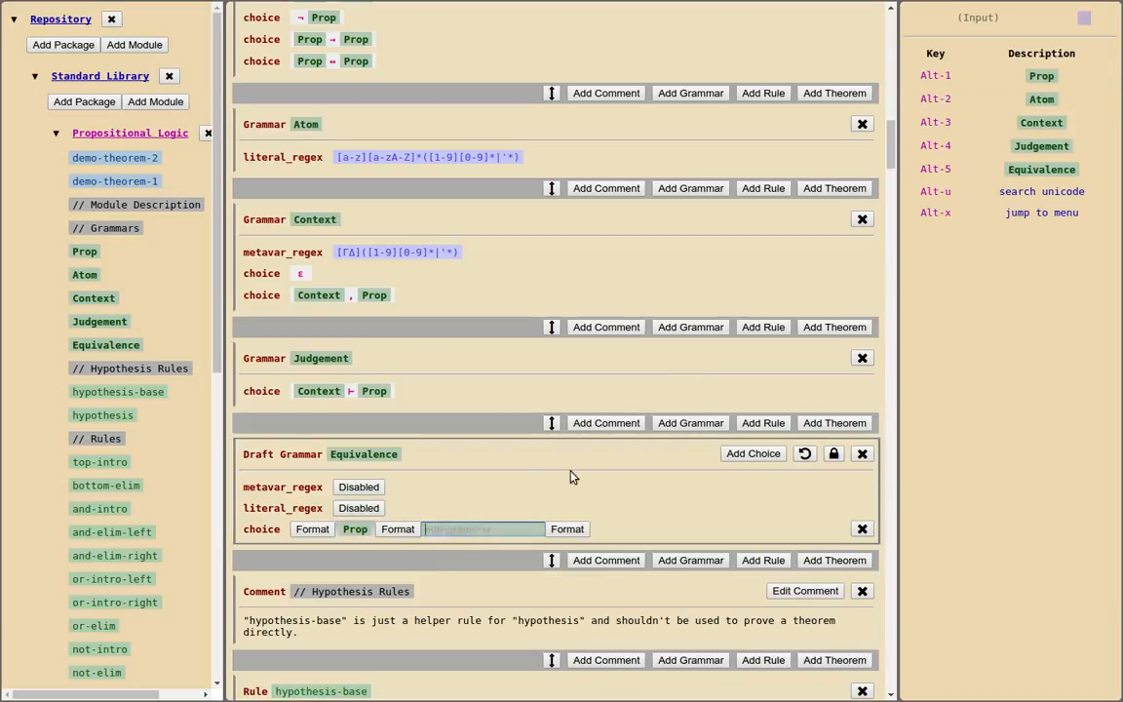
pyautogui.click(1040, 76)
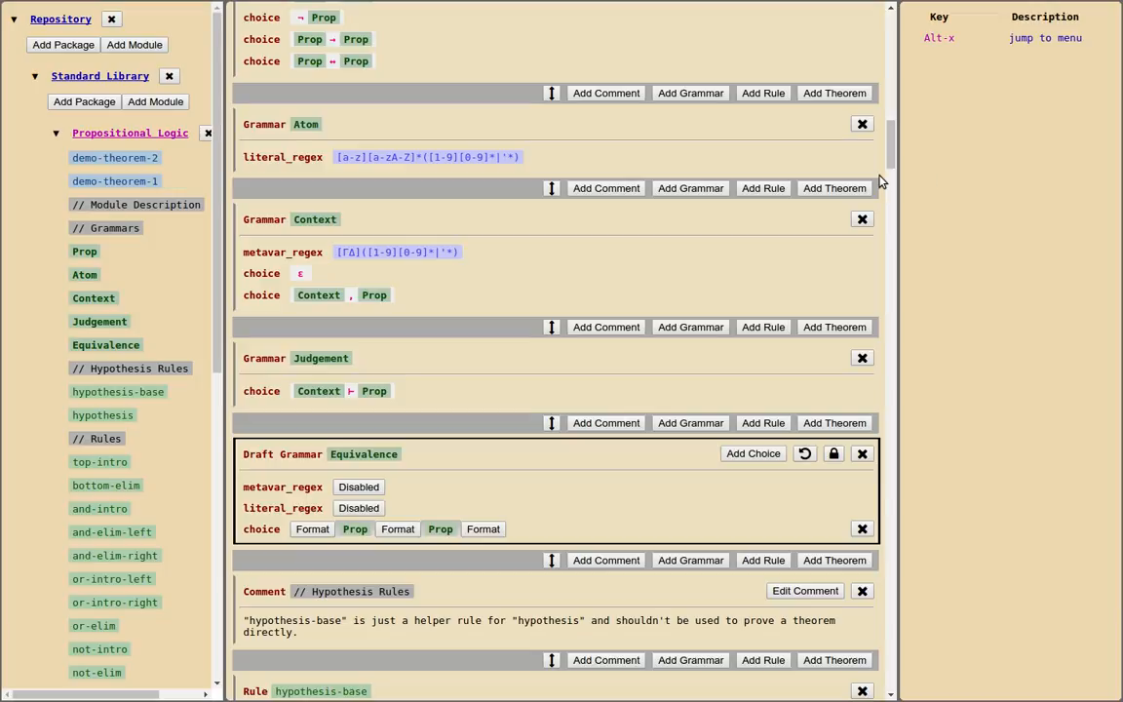
# Insert the equiv symbol ≡ as the format between the two Props and lock the Equivalence grammar
pyautogui.click(398, 534)
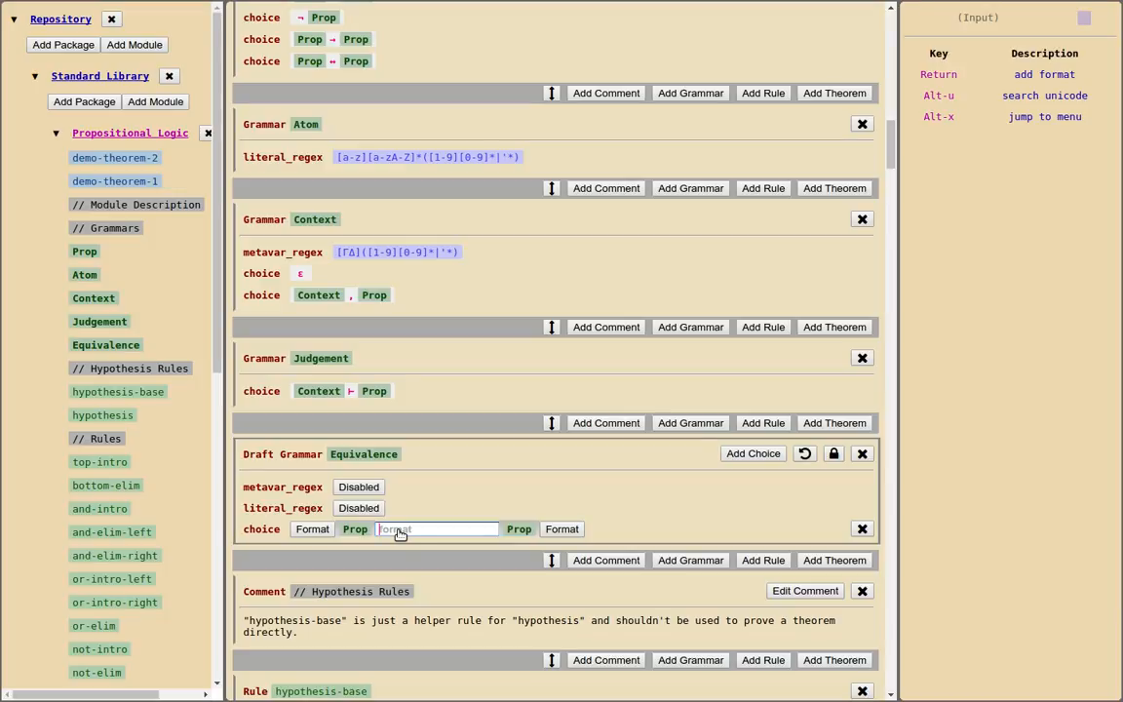
pyautogui.write('eq')
pyautogui.press('BackSpace')
pyautogui.press('BackSpace')
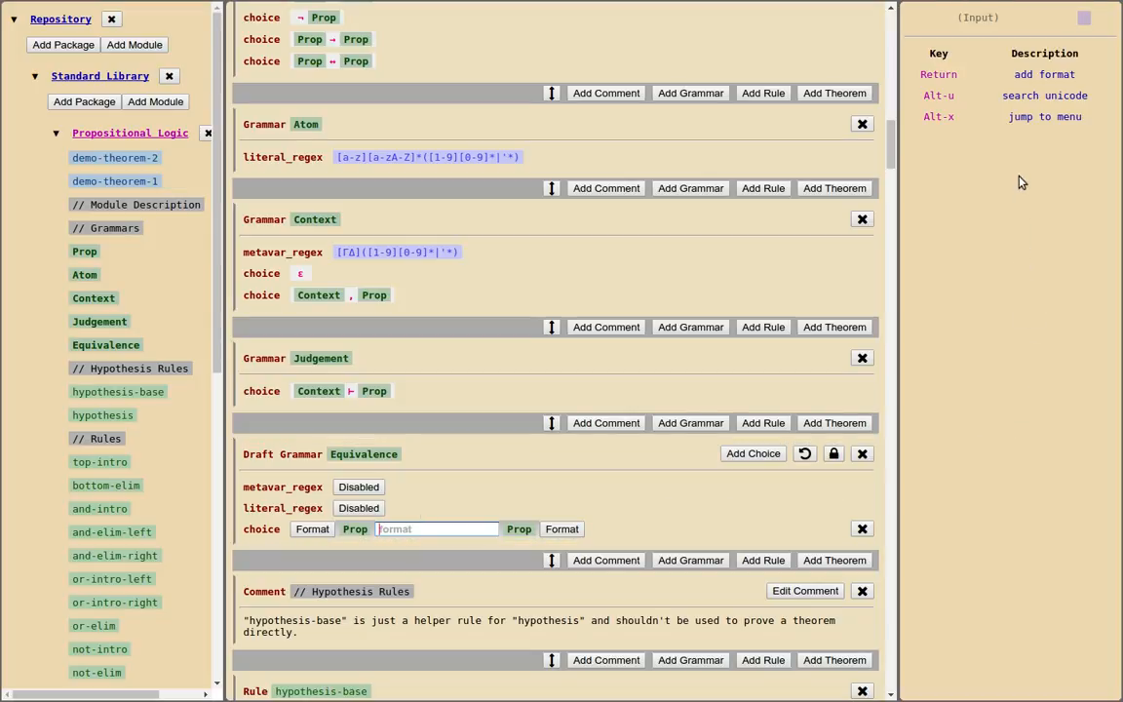
pyautogui.click(1026, 97)
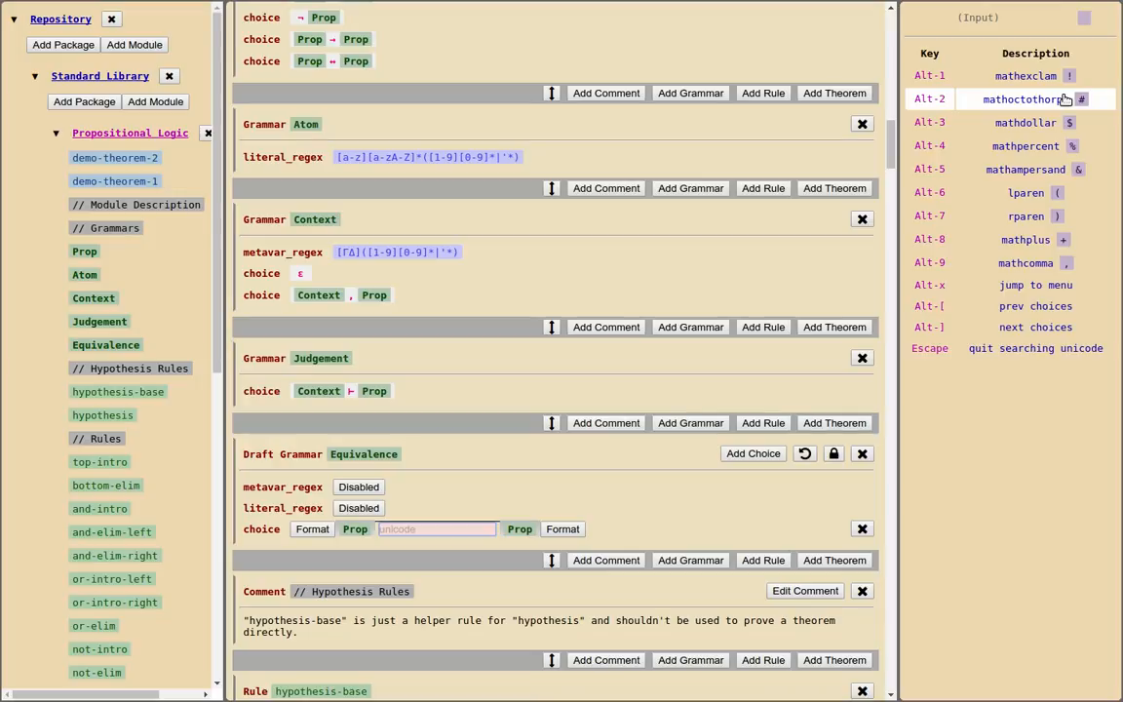
pyautogui.write('eq')
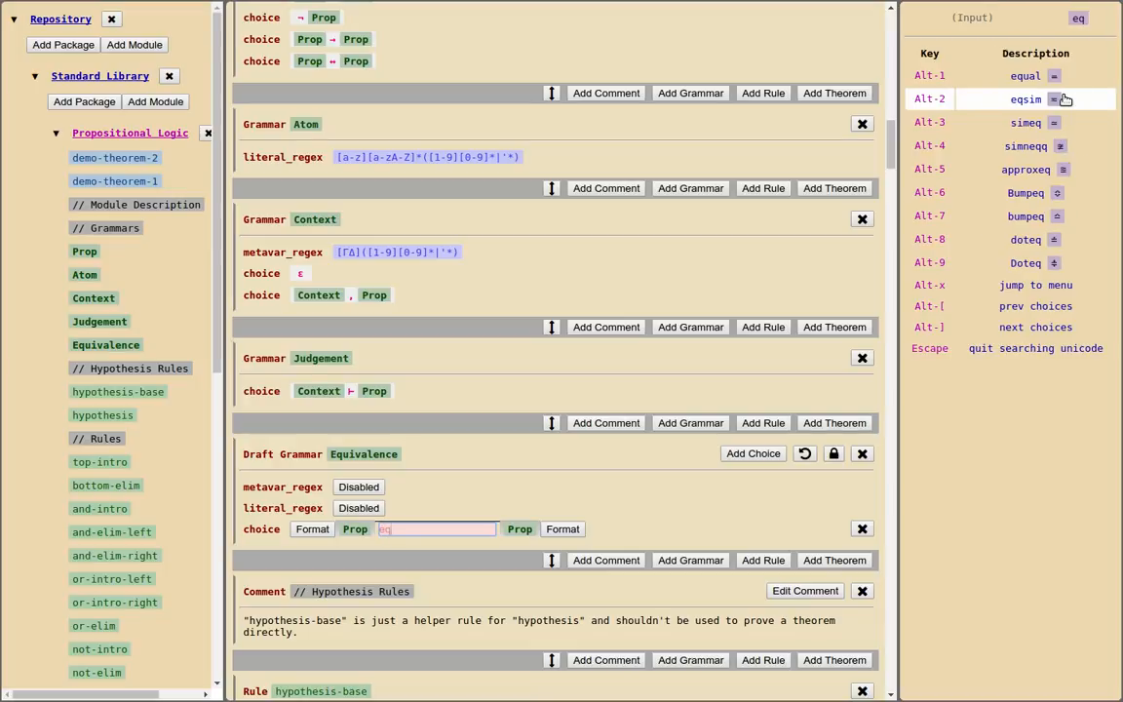
pyautogui.write('u')
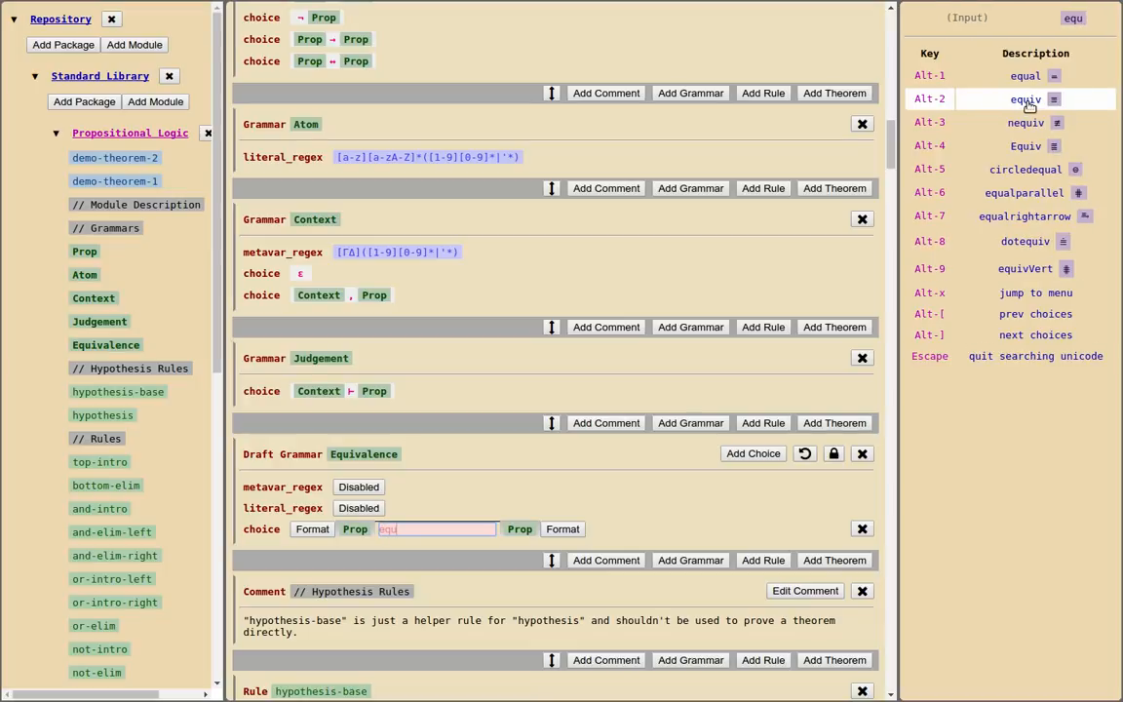
pyautogui.click(1029, 101)
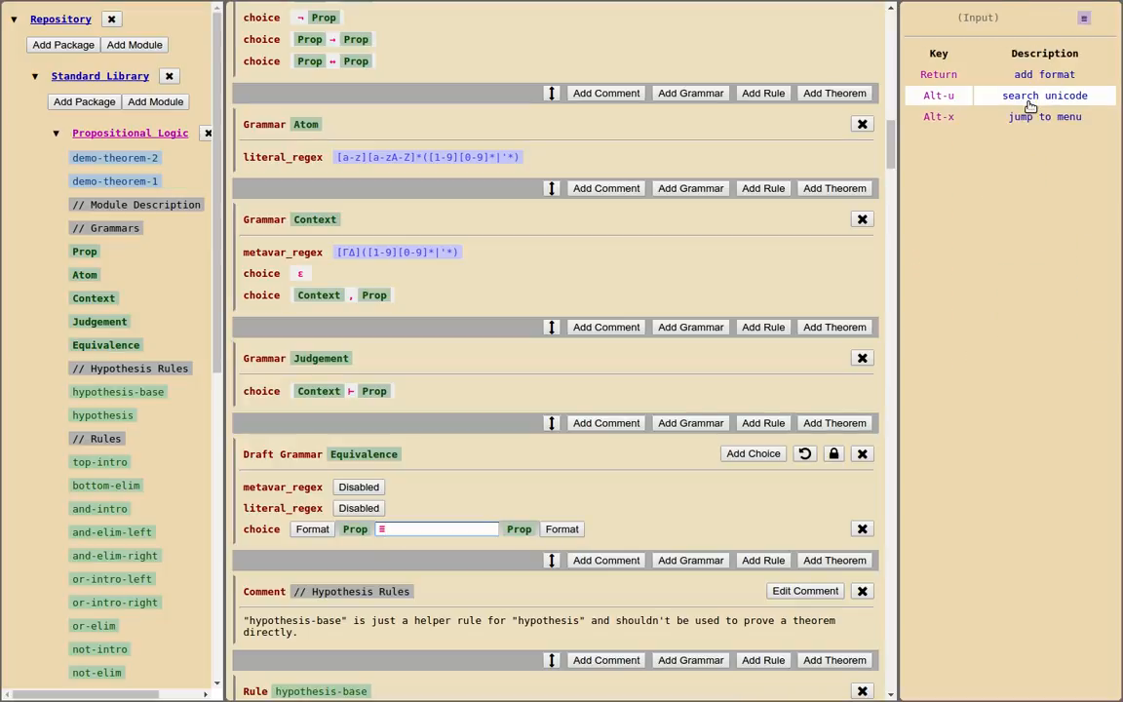
pyautogui.press('Return')
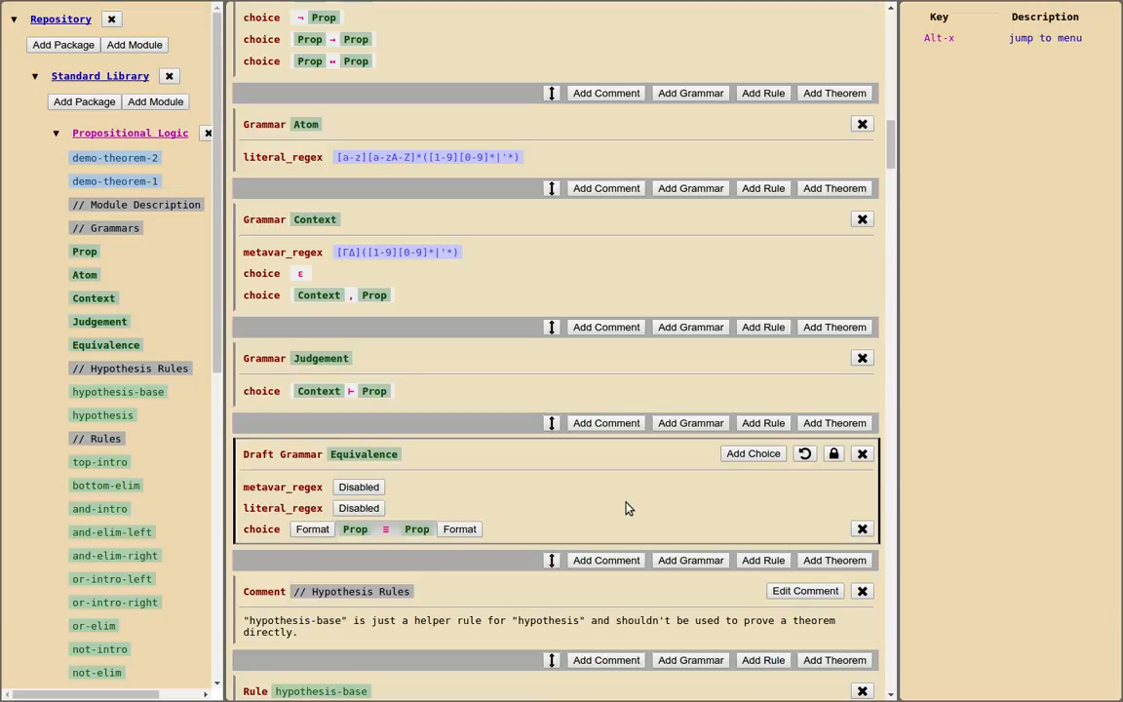
pyautogui.click(833, 454)
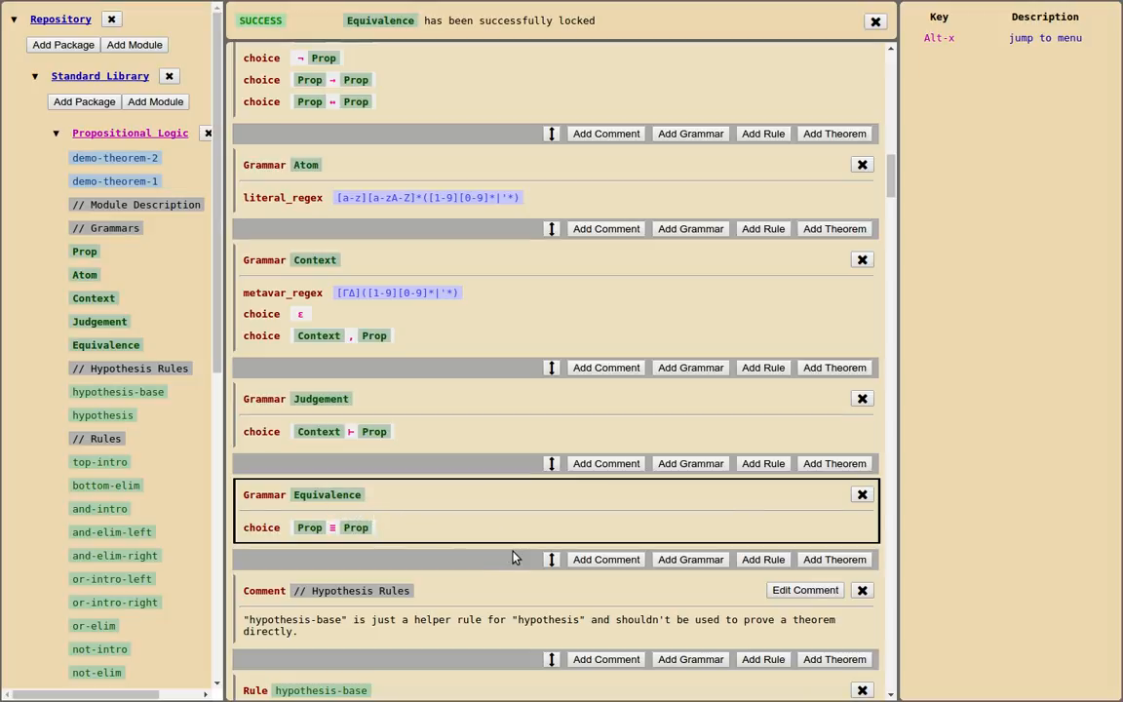
# Add a rule named equ-intro directly below the Equivalence grammar
pyautogui.click(761, 561)
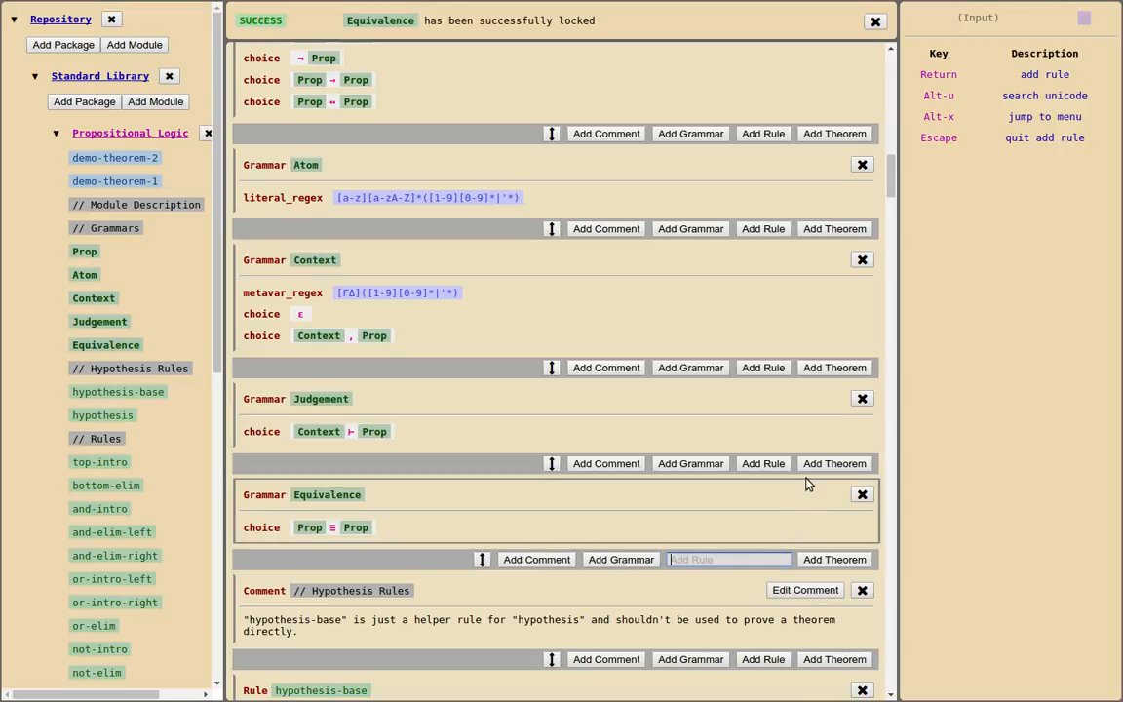
pyautogui.write('equ-')
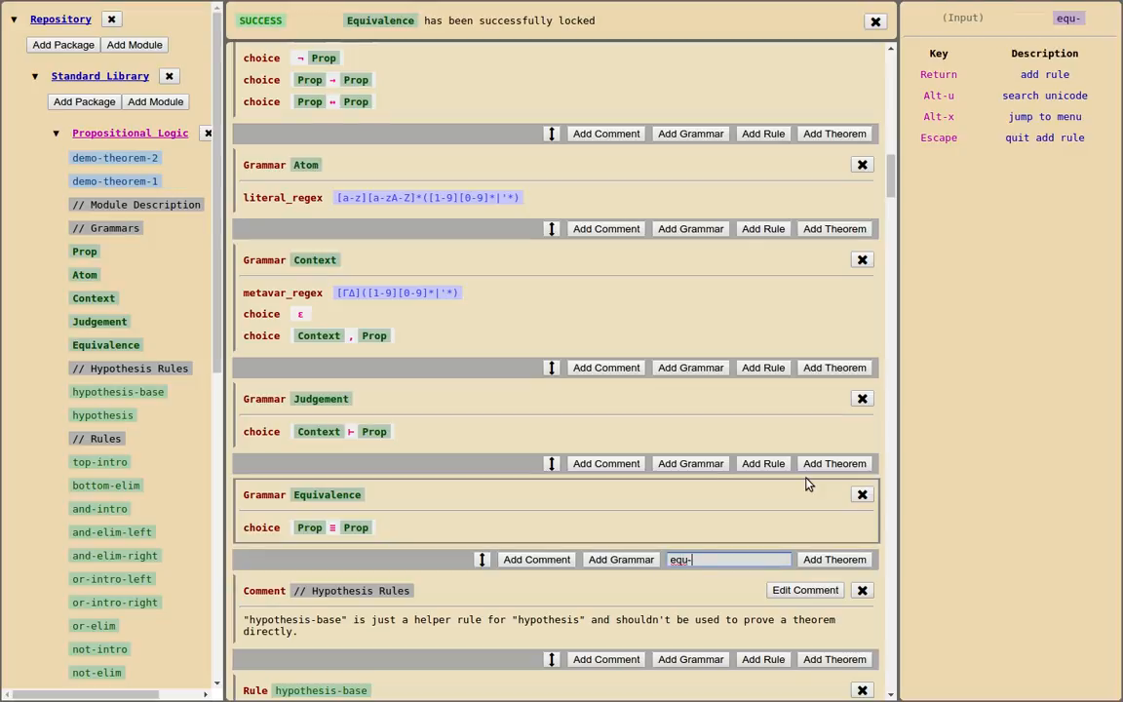
pyautogui.write('intro')
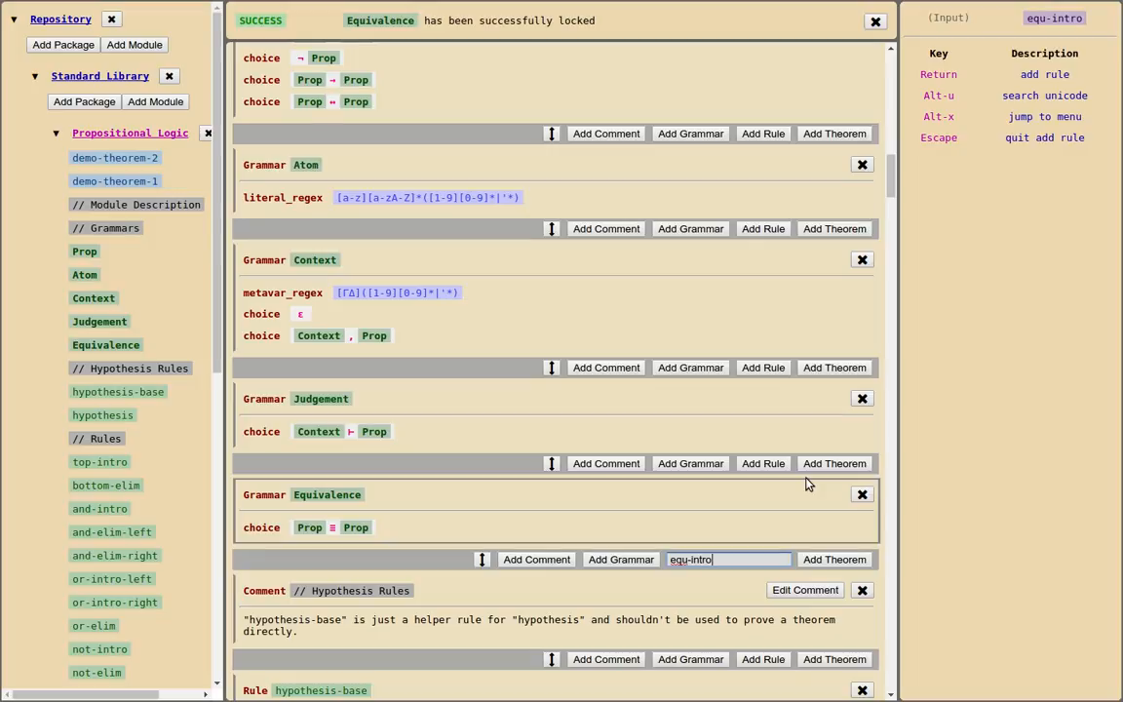
pyautogui.press('Return')
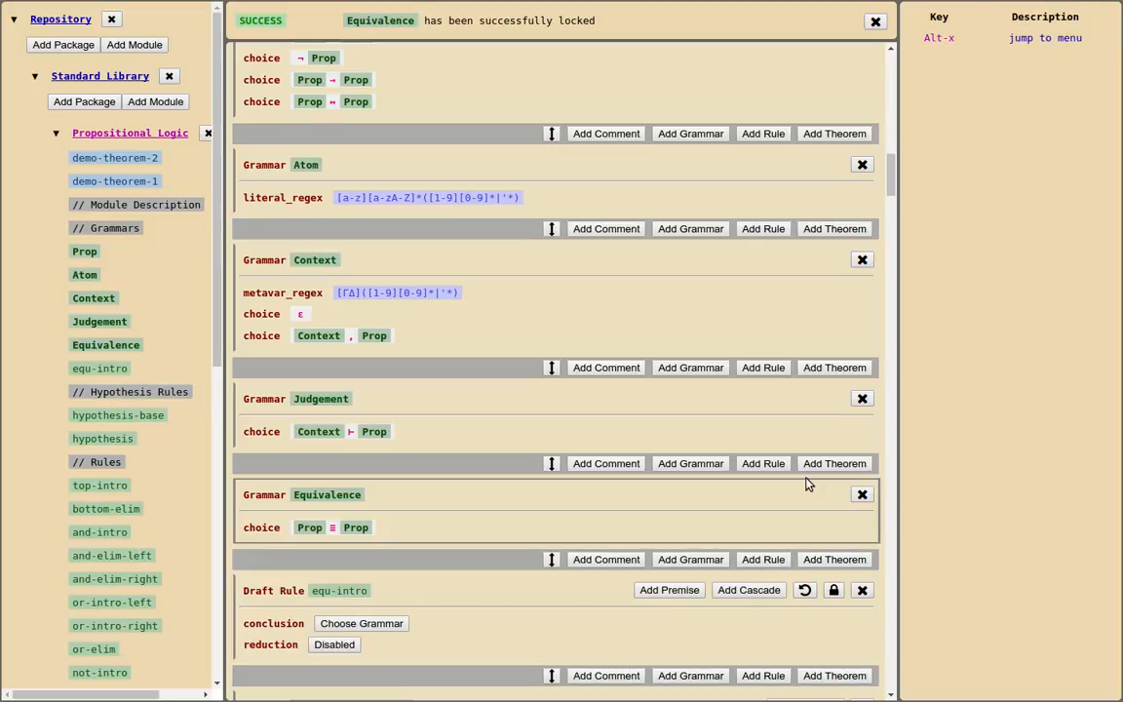
# Set the equ-intro rule's conclusion to A ≡ B using the Equivalence grammar
pyautogui.click(347, 625)
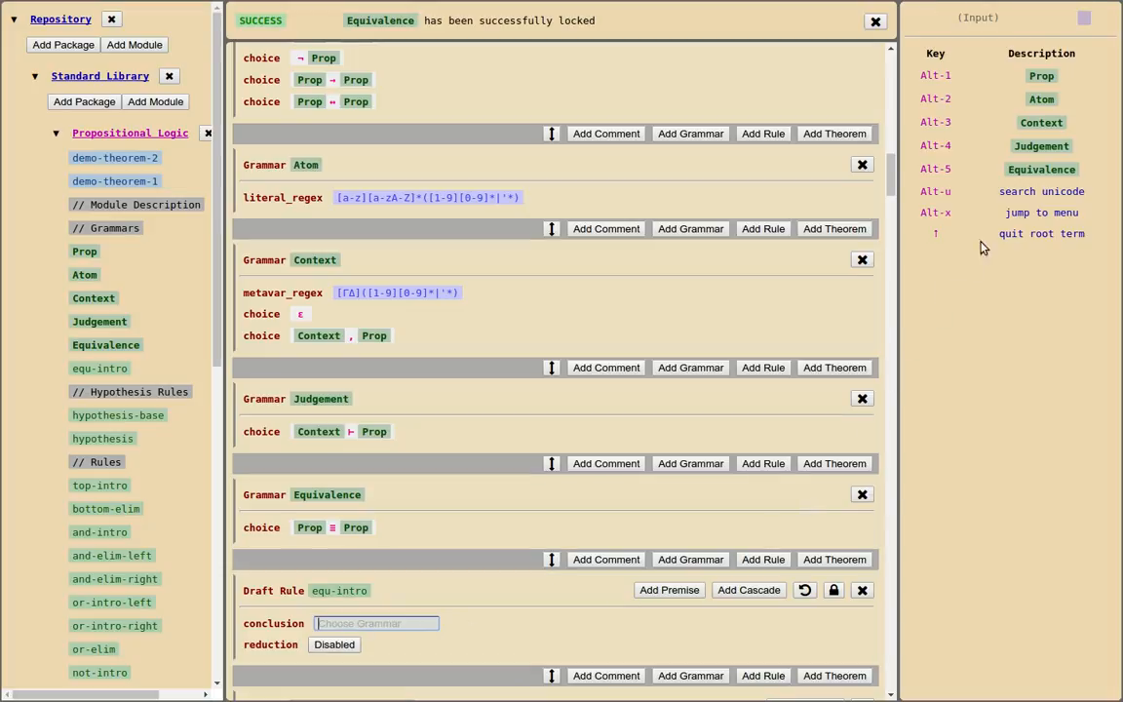
pyautogui.click(1016, 172)
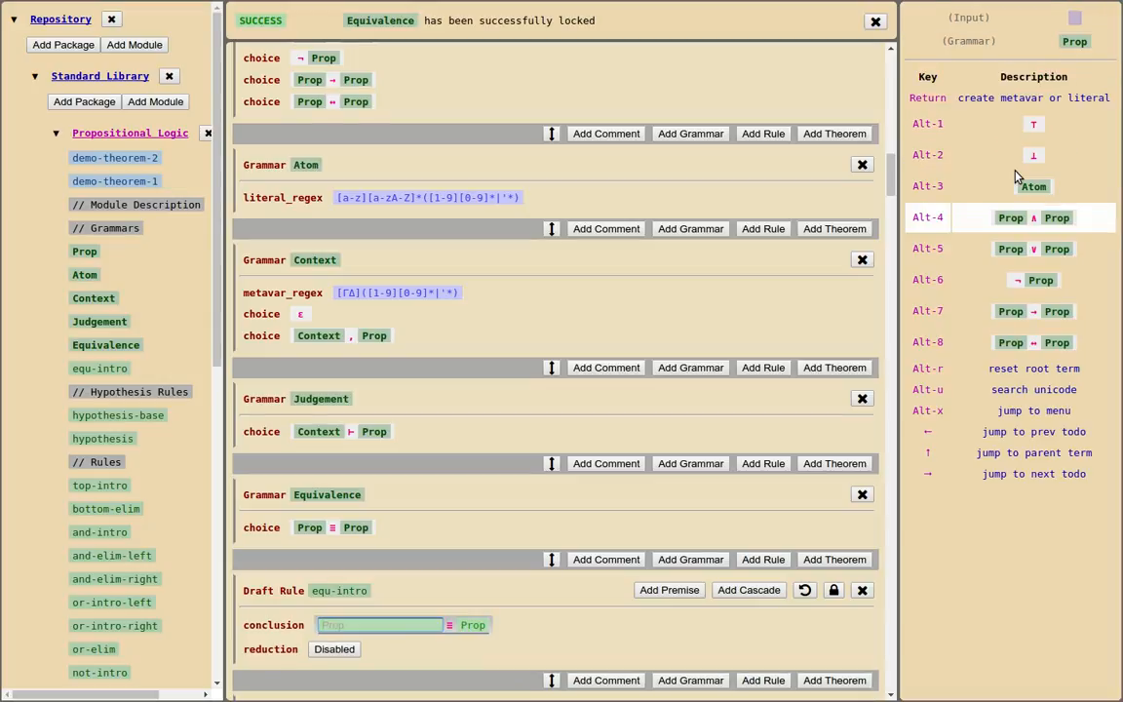
pyautogui.write('A')
pyautogui.press('Return')
pyautogui.write('B')
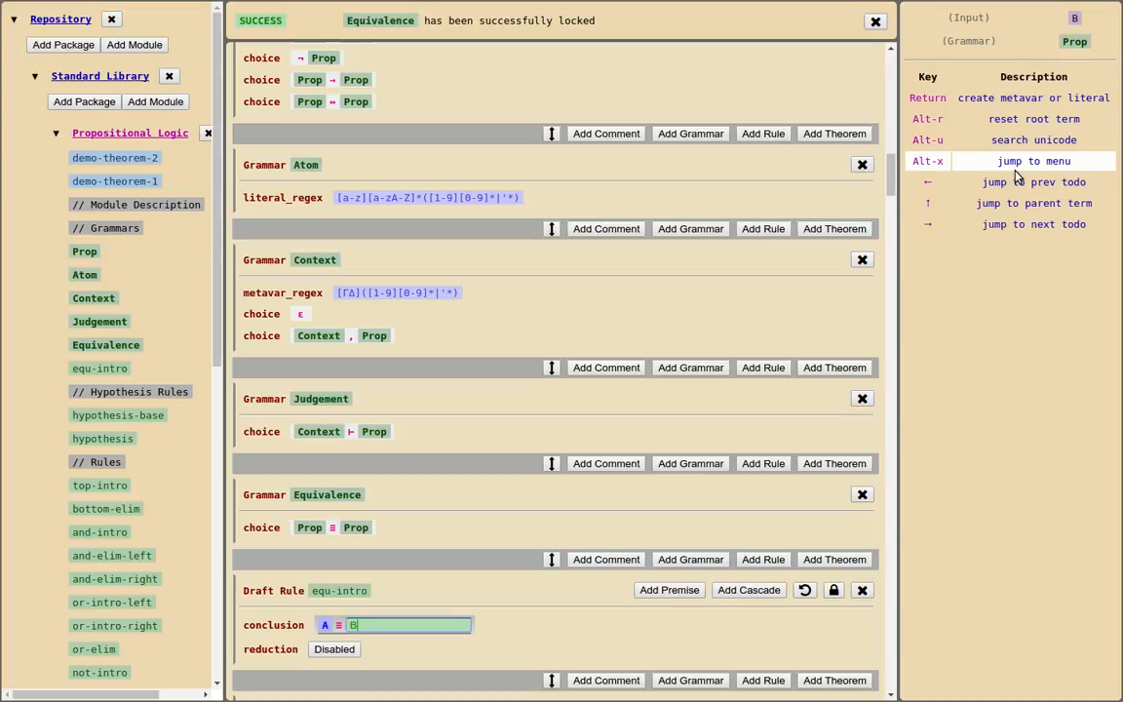
pyautogui.press('Return')
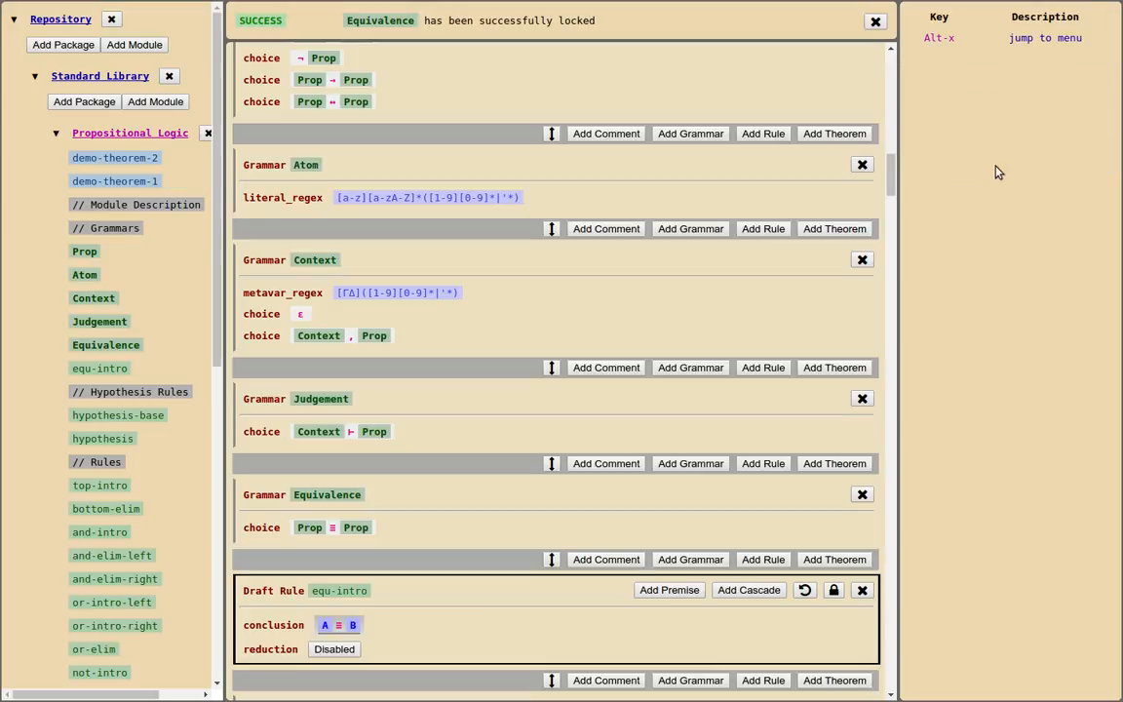
# Add two premises to the equ-intro rule and define the first as the Judgement ε , A ⊢ B
pyautogui.click(672, 590)
pyautogui.click(673, 590)
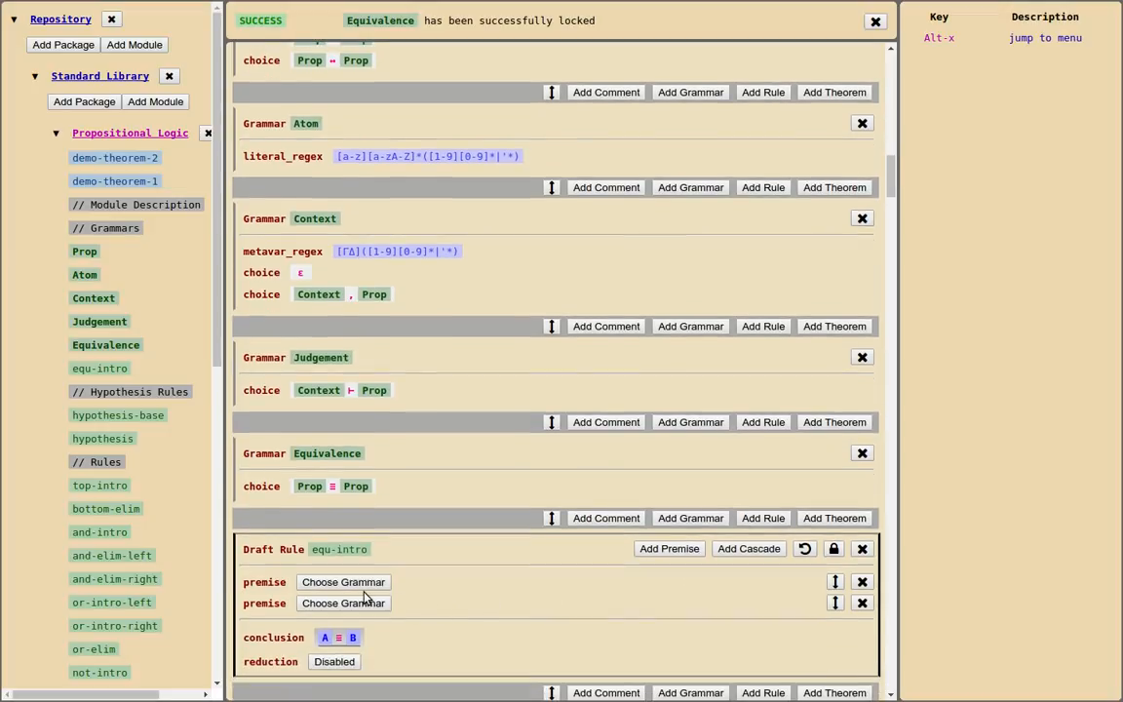
pyautogui.click(360, 582)
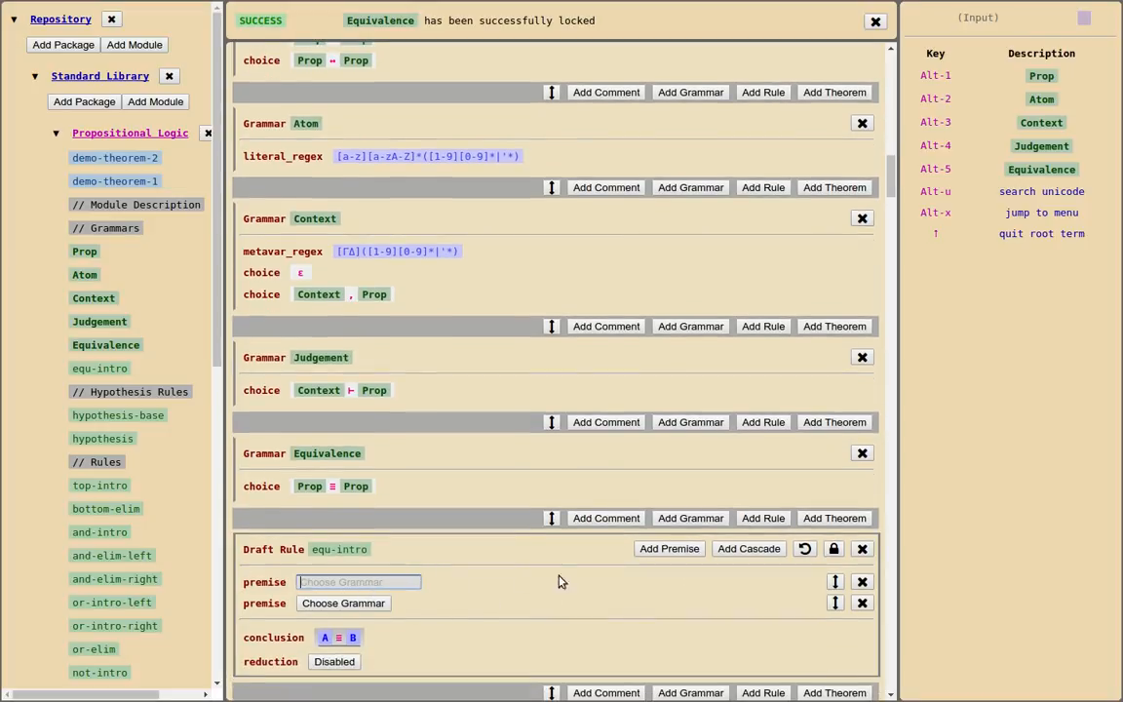
pyautogui.click(1063, 146)
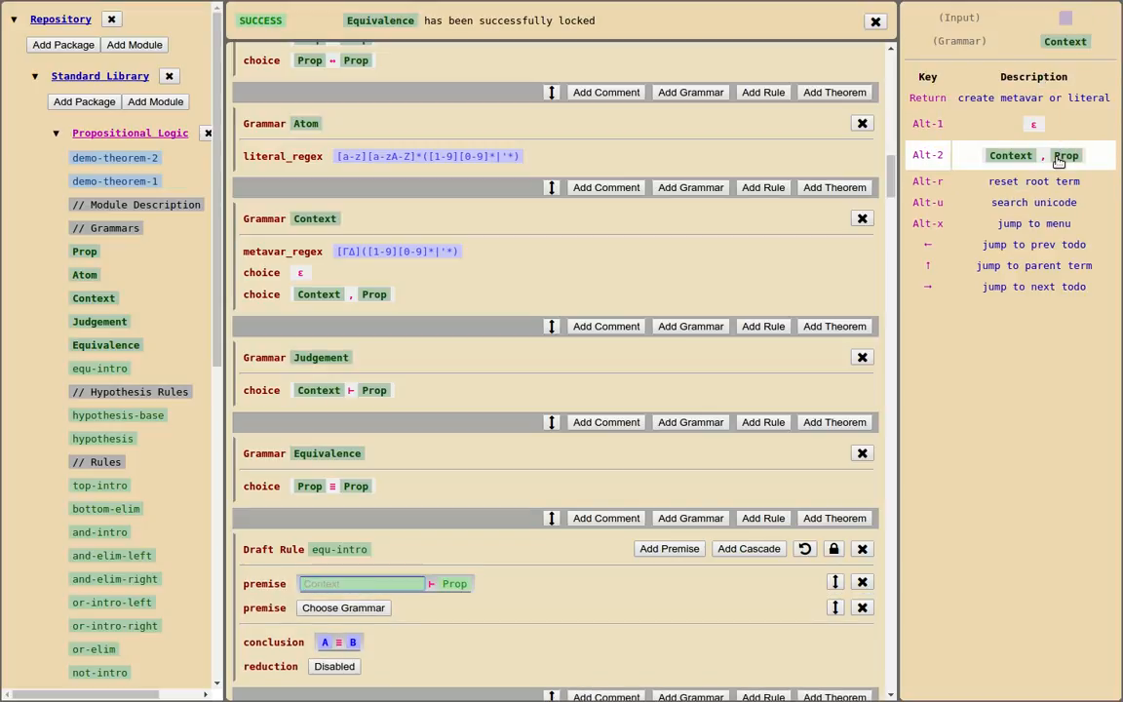
pyautogui.click(1063, 154)
pyautogui.click(1050, 130)
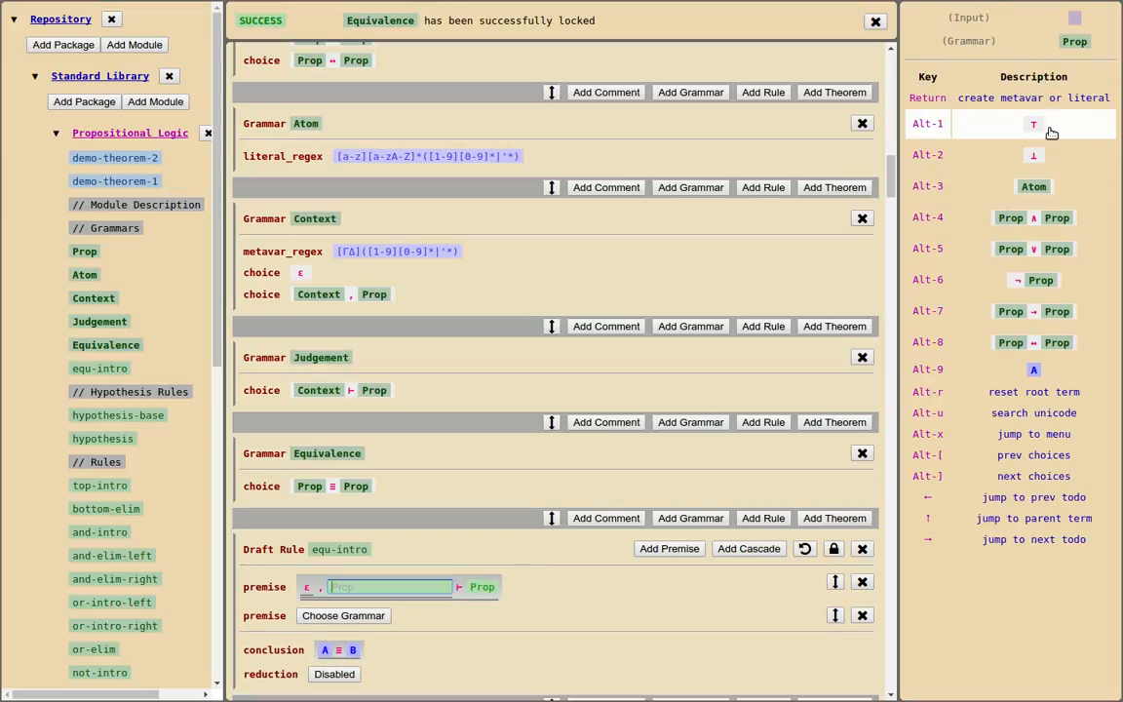
pyautogui.write('A')
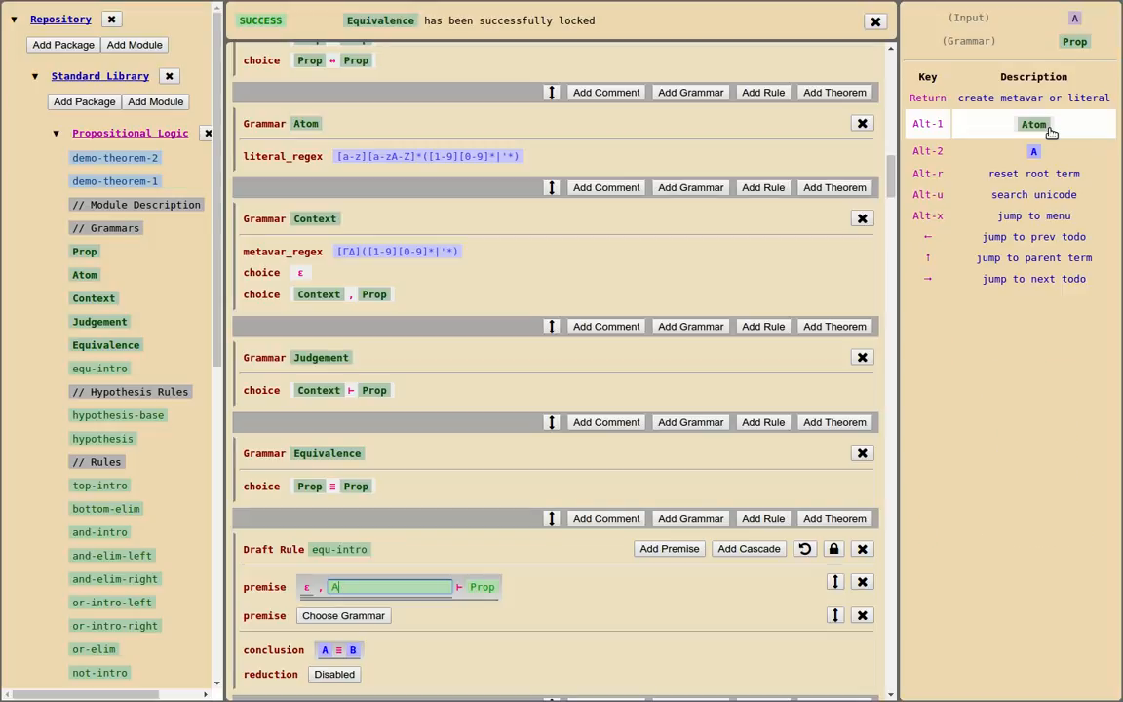
pyautogui.press('Return')
pyautogui.write('B')
pyautogui.press('Return')
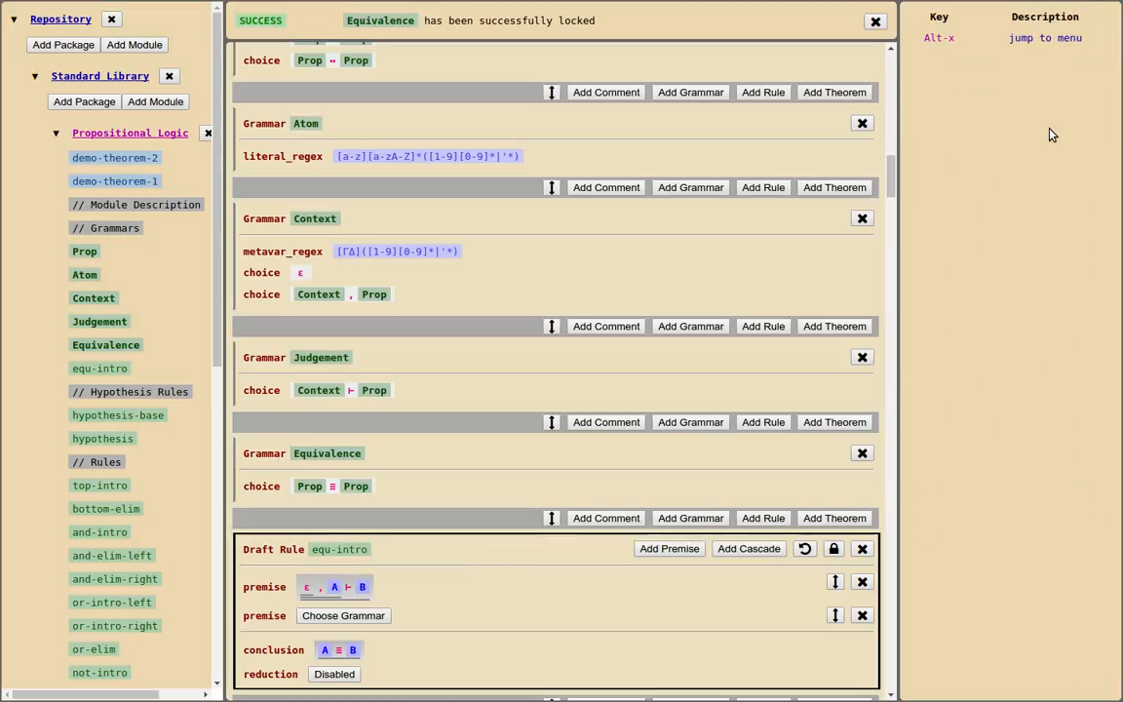
# Define the second premise of equ-intro as the Judgement ε , B ⊢ A
pyautogui.click(371, 616)
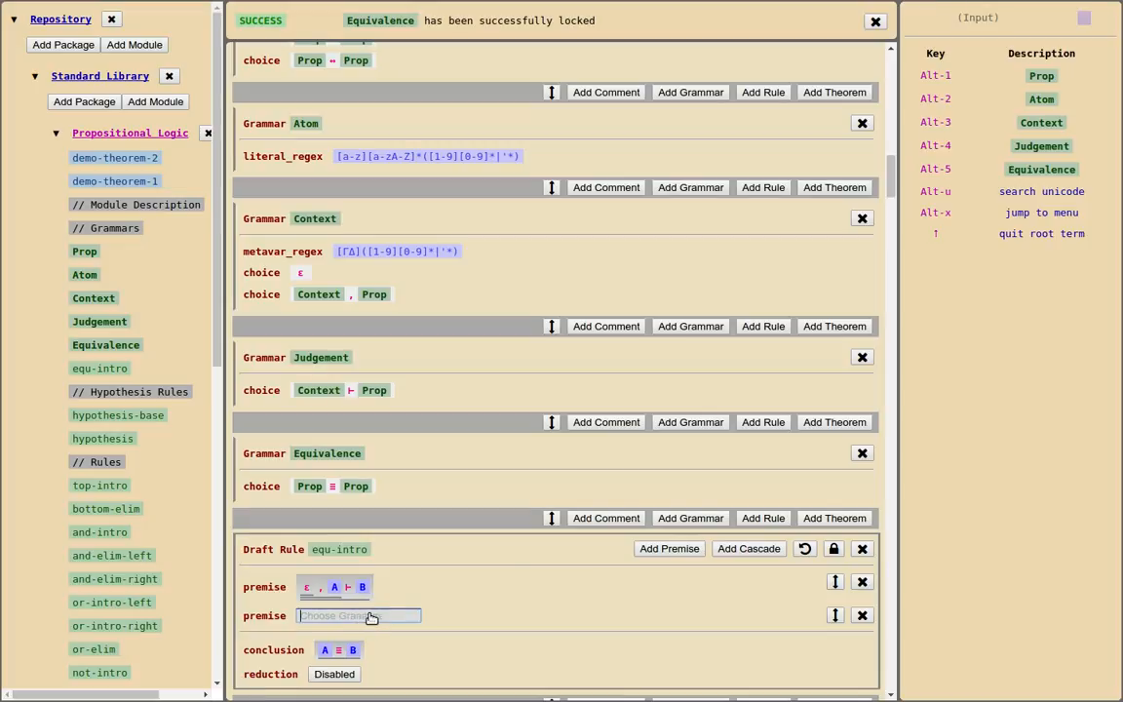
pyautogui.click(1065, 145)
pyautogui.click(1062, 154)
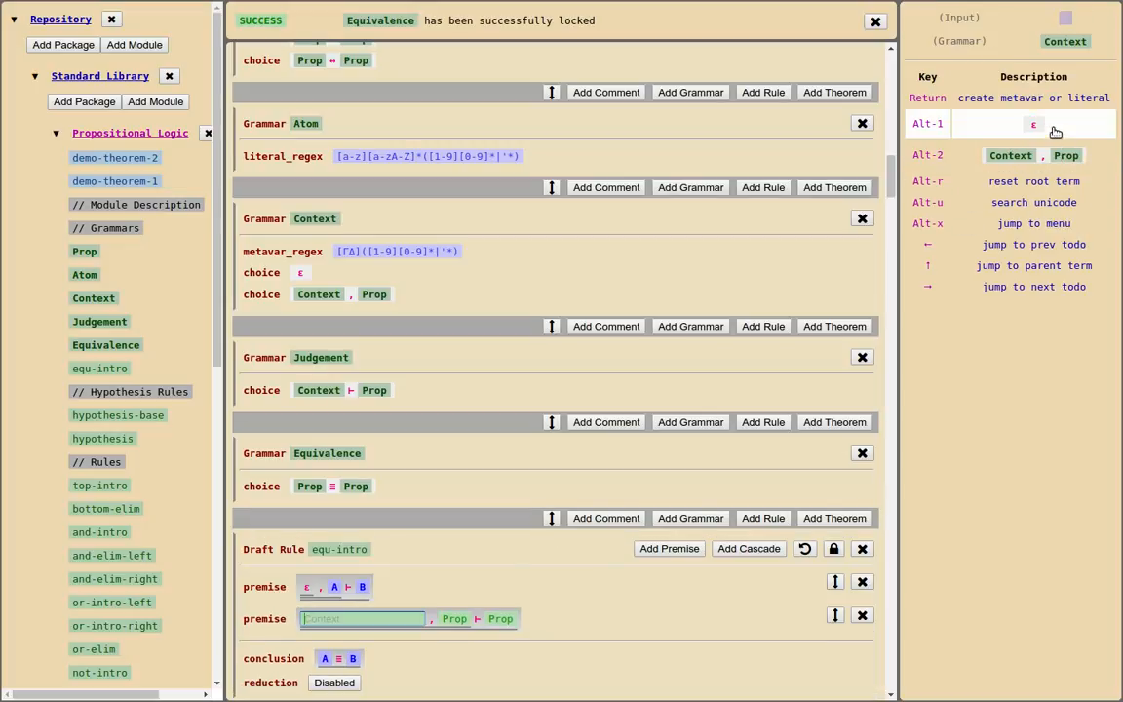
pyautogui.click(1054, 132)
pyautogui.write('B')
pyautogui.press('Return')
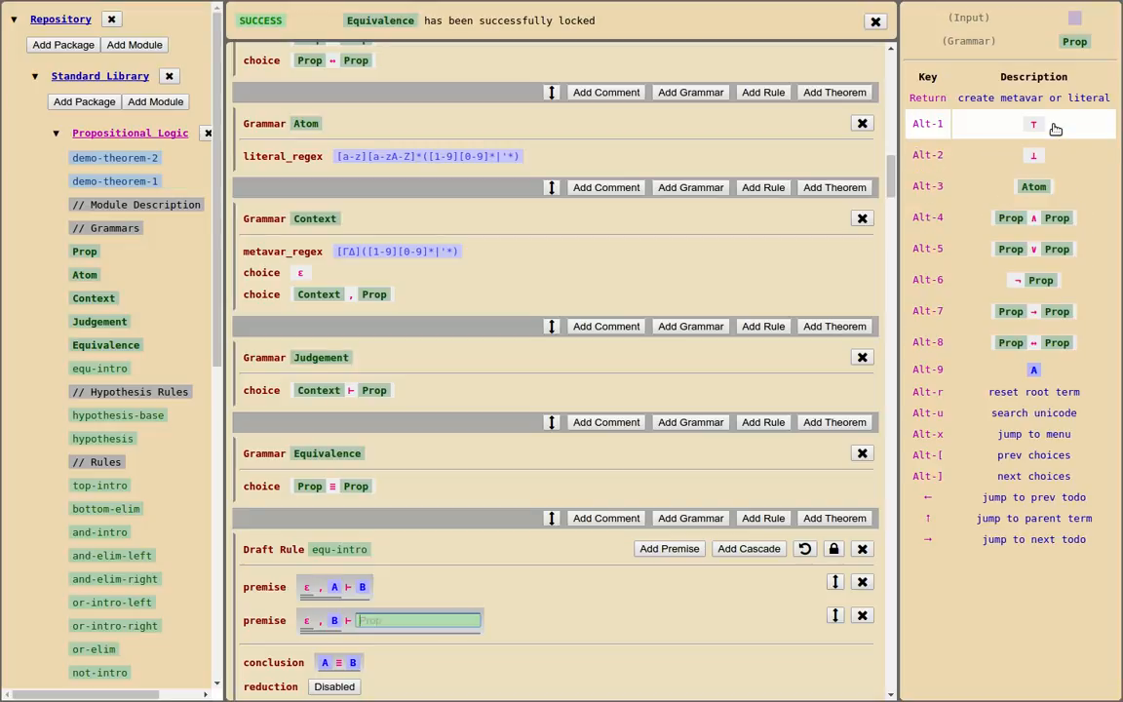
pyautogui.write('A')
pyautogui.press('Return')
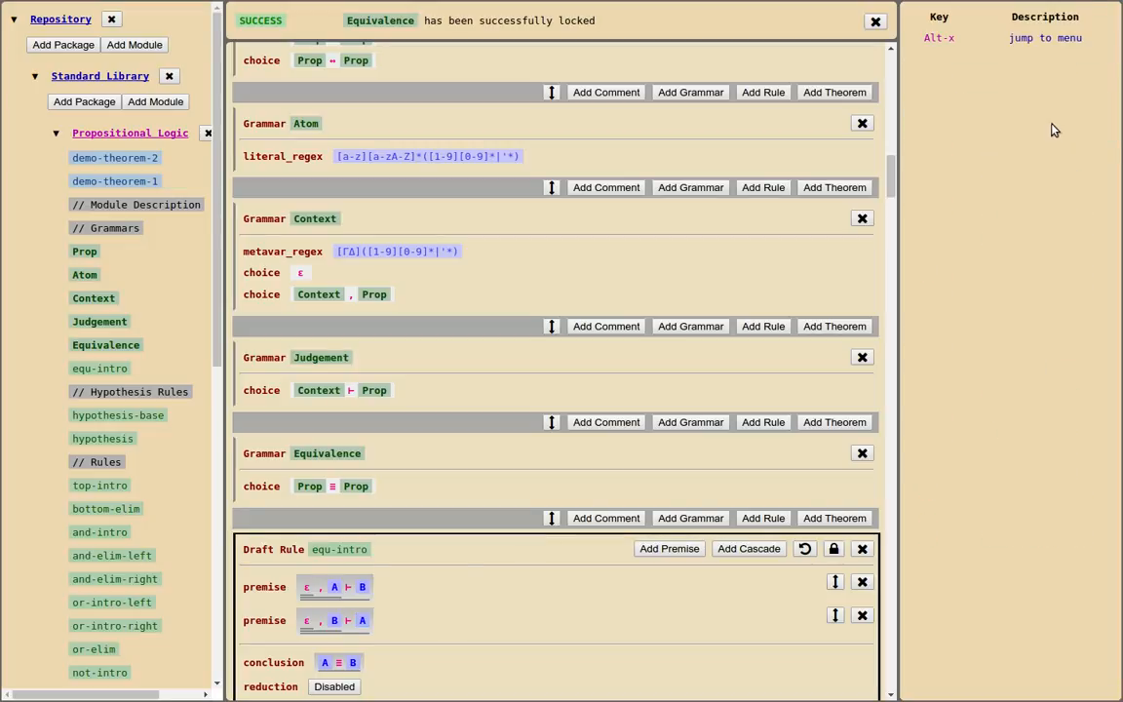
# Lock the equ-intro rule and dismiss both success notifications
pyautogui.scroll(-2, 531, 569)
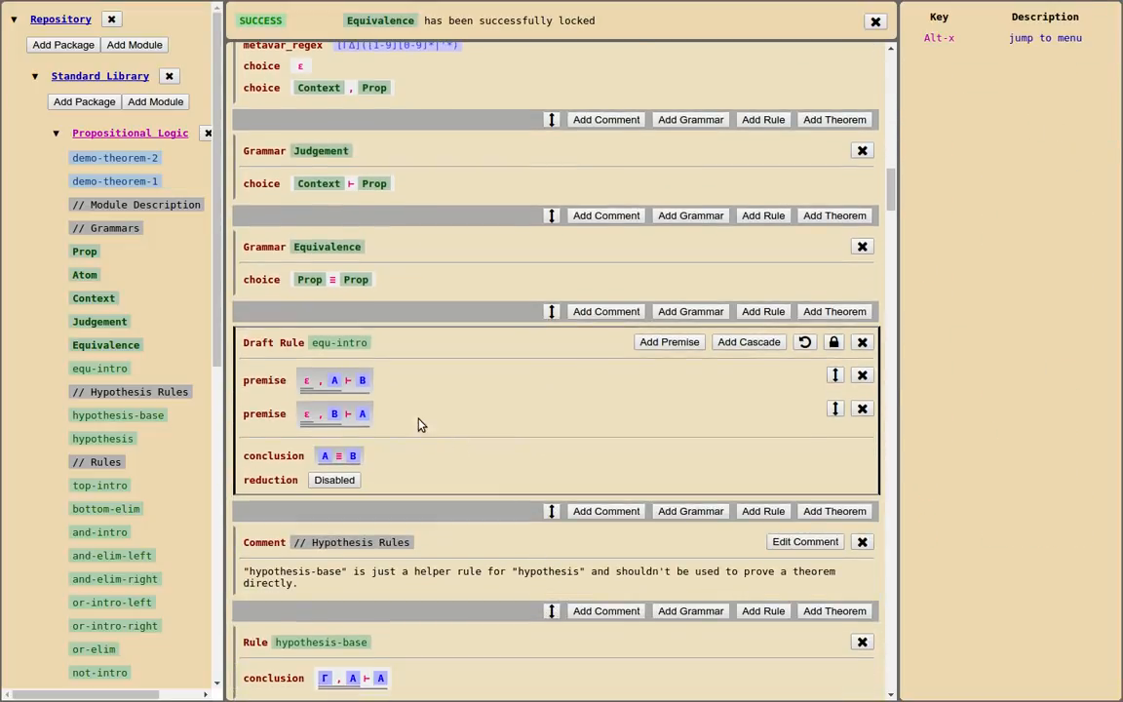
pyautogui.click(833, 342)
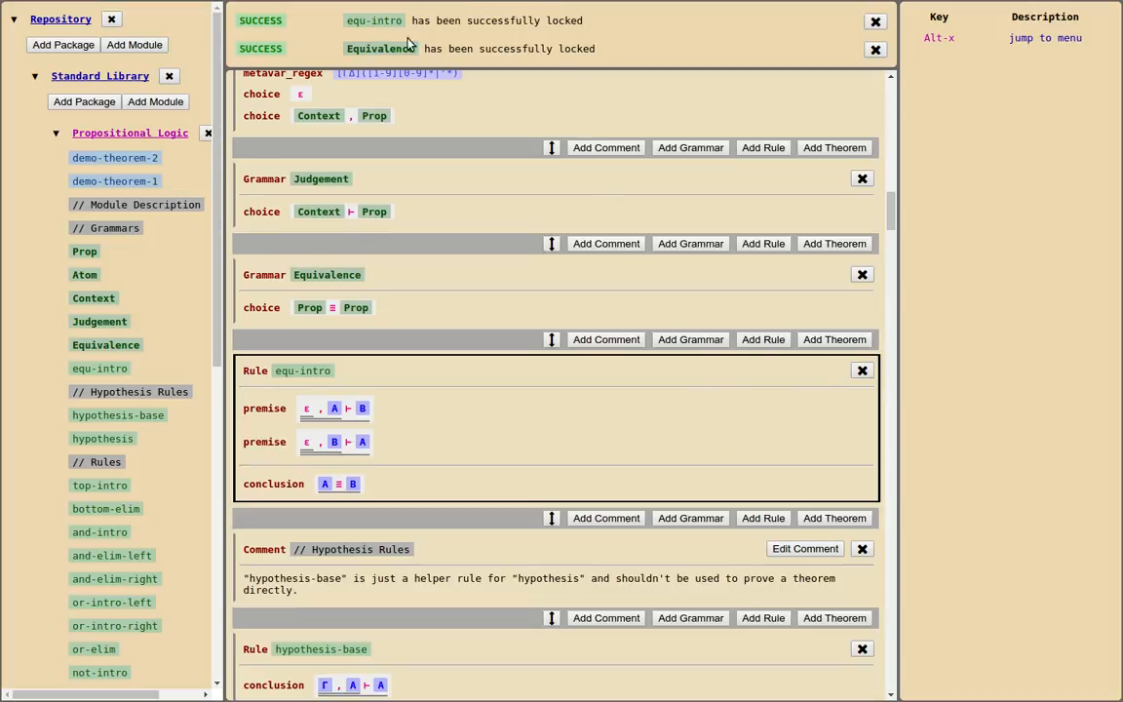
pyautogui.click(874, 21)
pyautogui.click(874, 21)
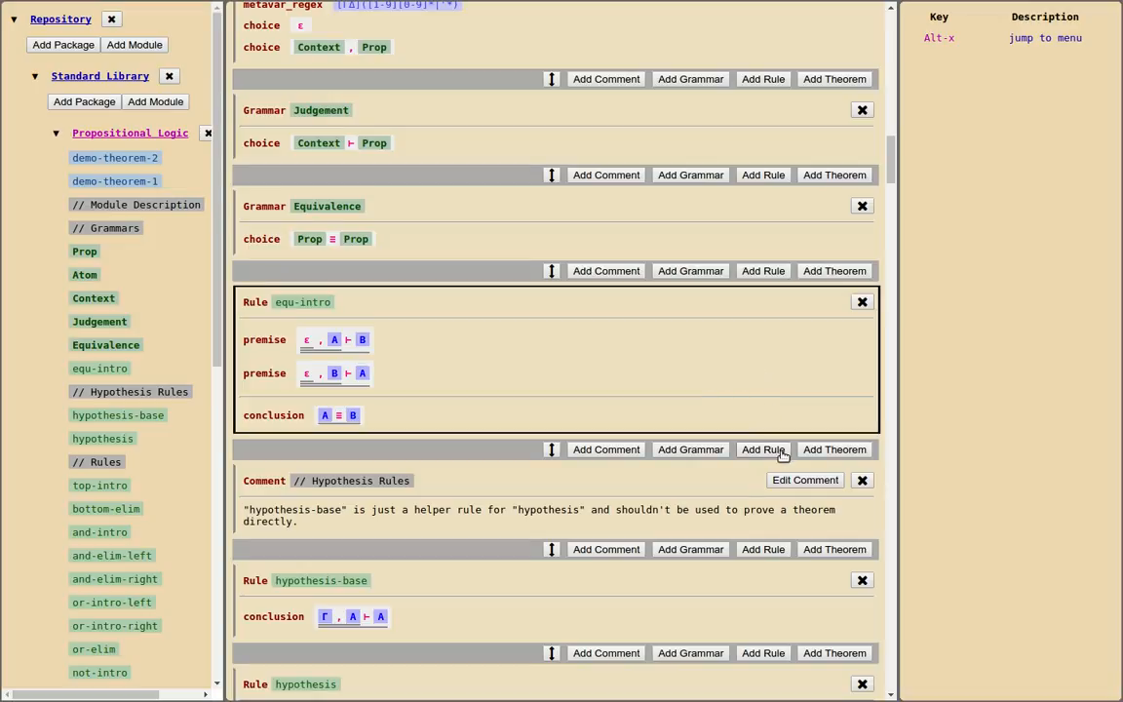
# Add a theorem named demo-theorem-3 directly below the equ-intro rule
pyautogui.click(828, 452)
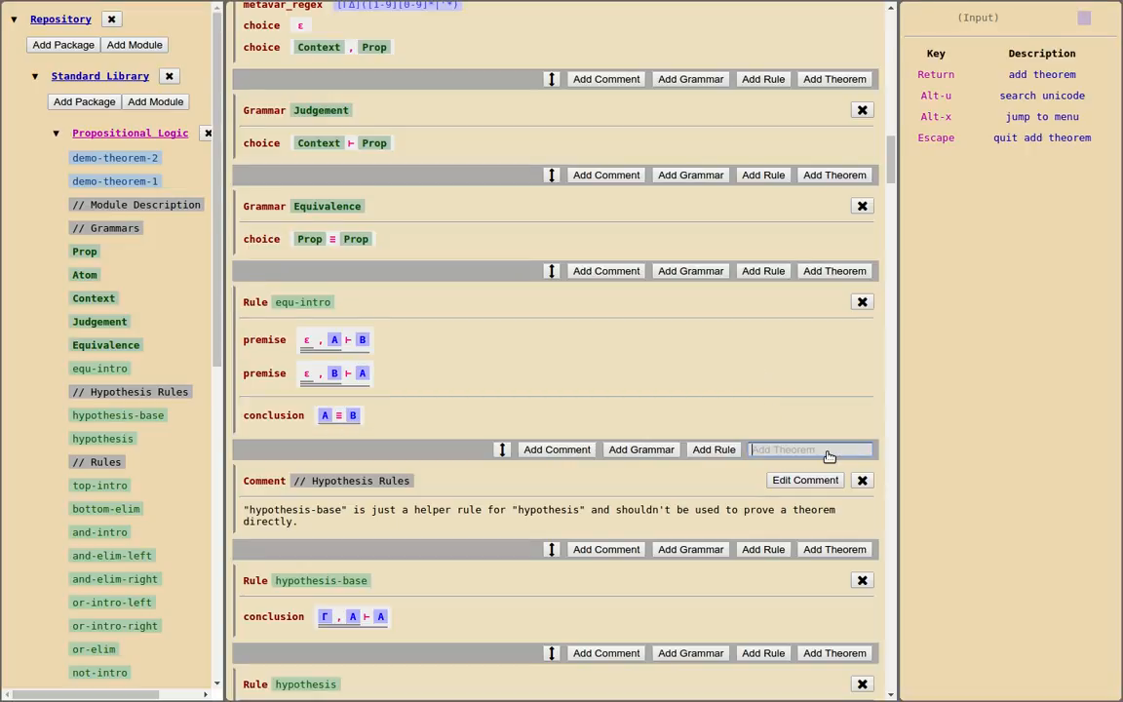
pyautogui.write('dem')
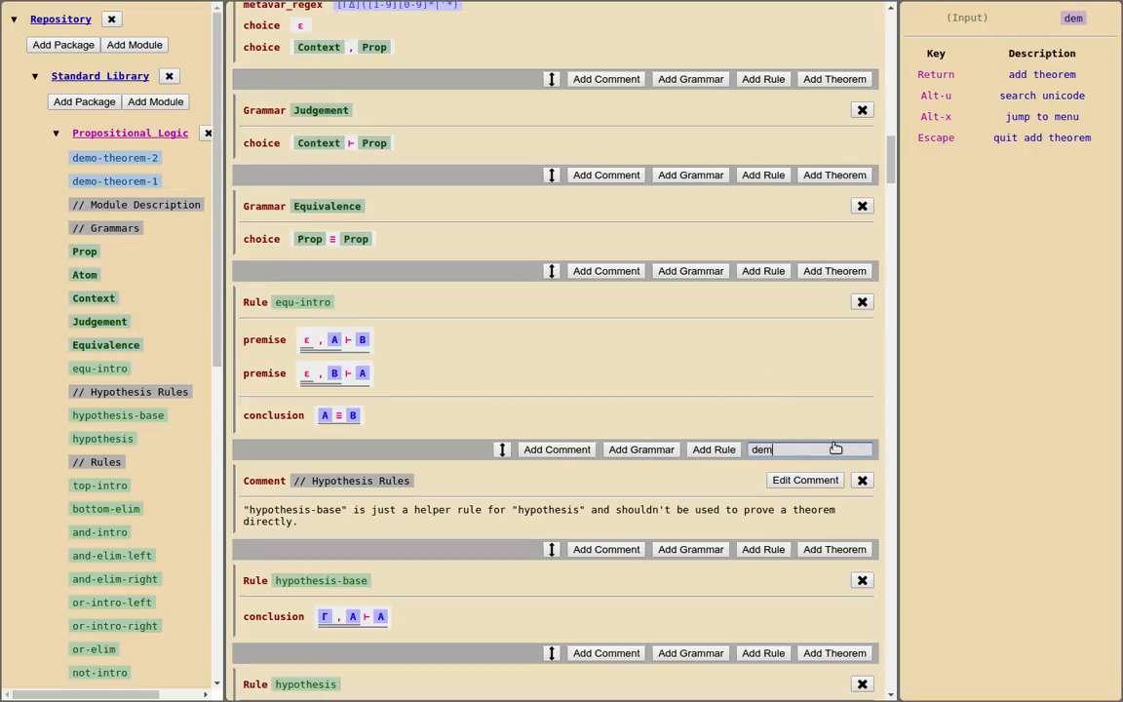
pyautogui.write('o-the')
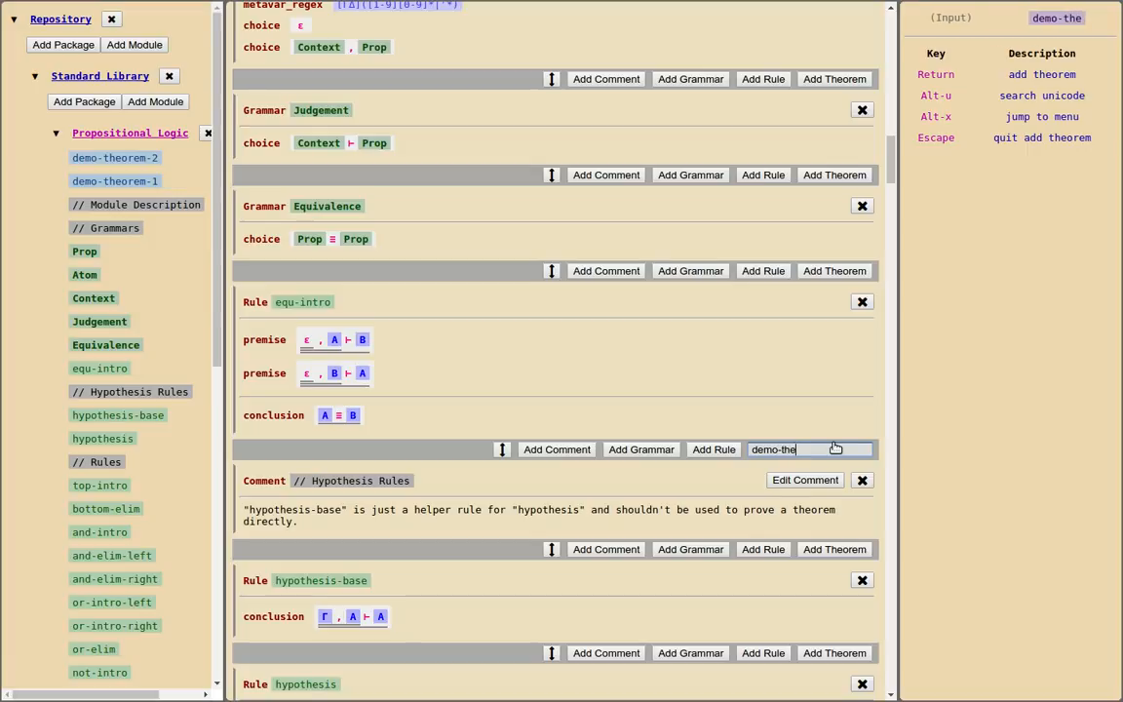
pyautogui.write('orem-3')
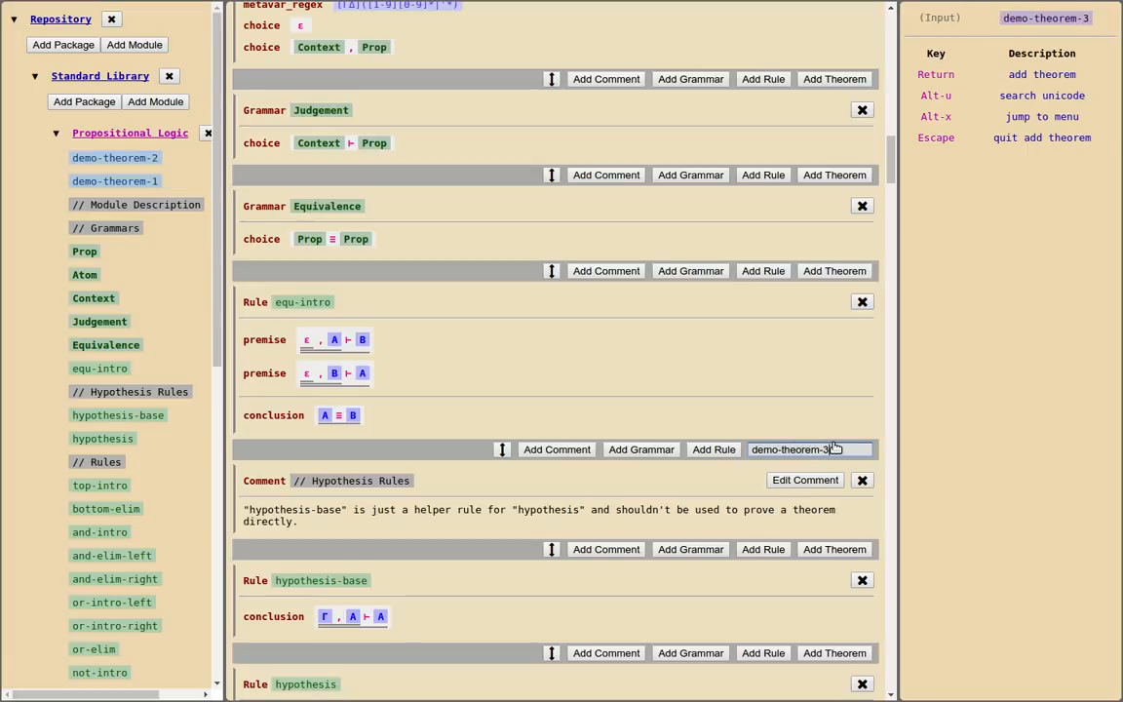
pyautogui.press('Return')
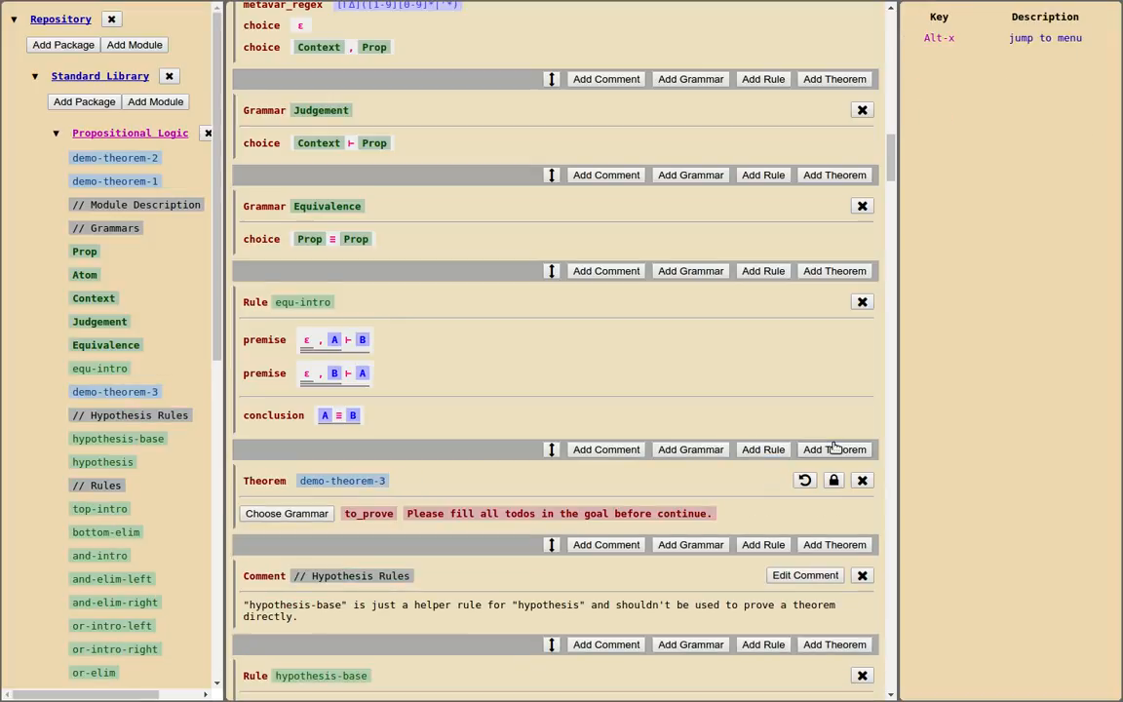
# Choose the Equivalence grammar for the demo-theorem-3 goal and fill its left-hand Prop with A ∧ B
pyautogui.click(278, 517)
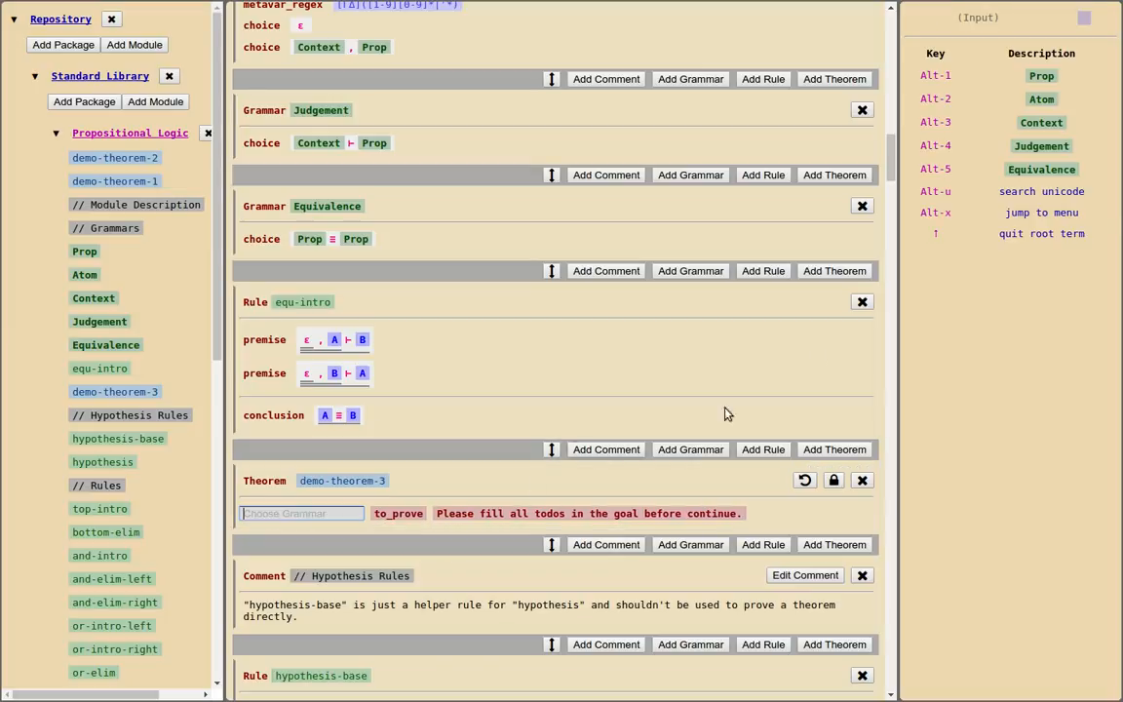
pyautogui.click(1040, 171)
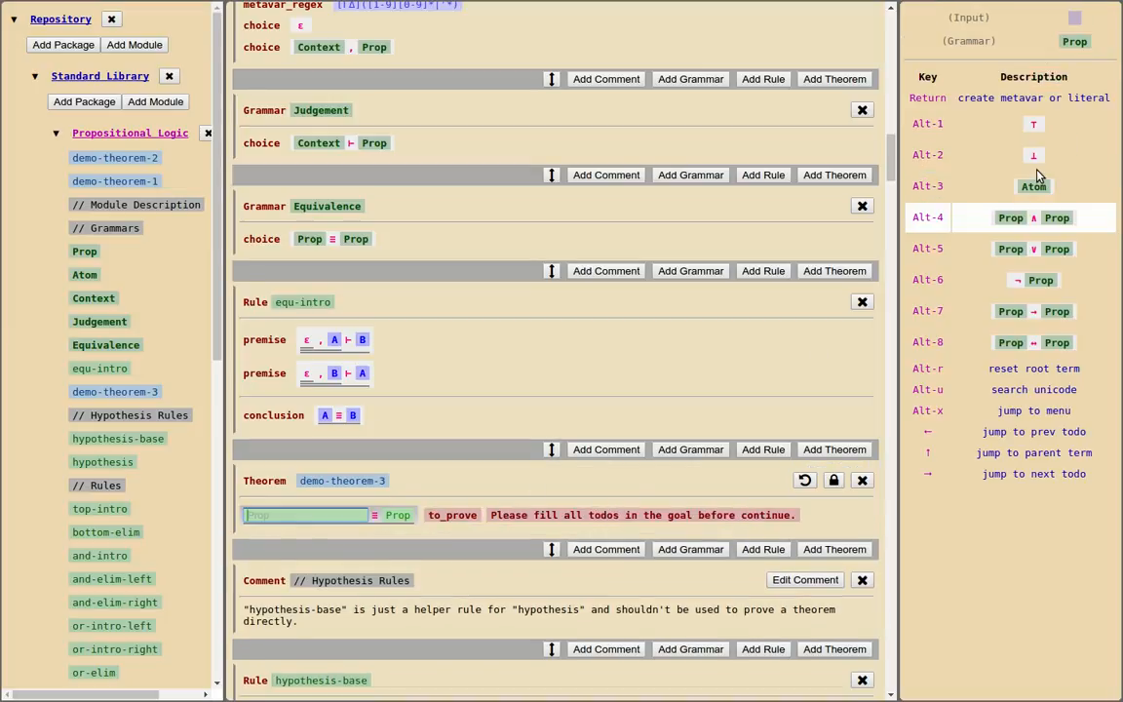
pyautogui.click(1034, 221)
pyautogui.write('A')
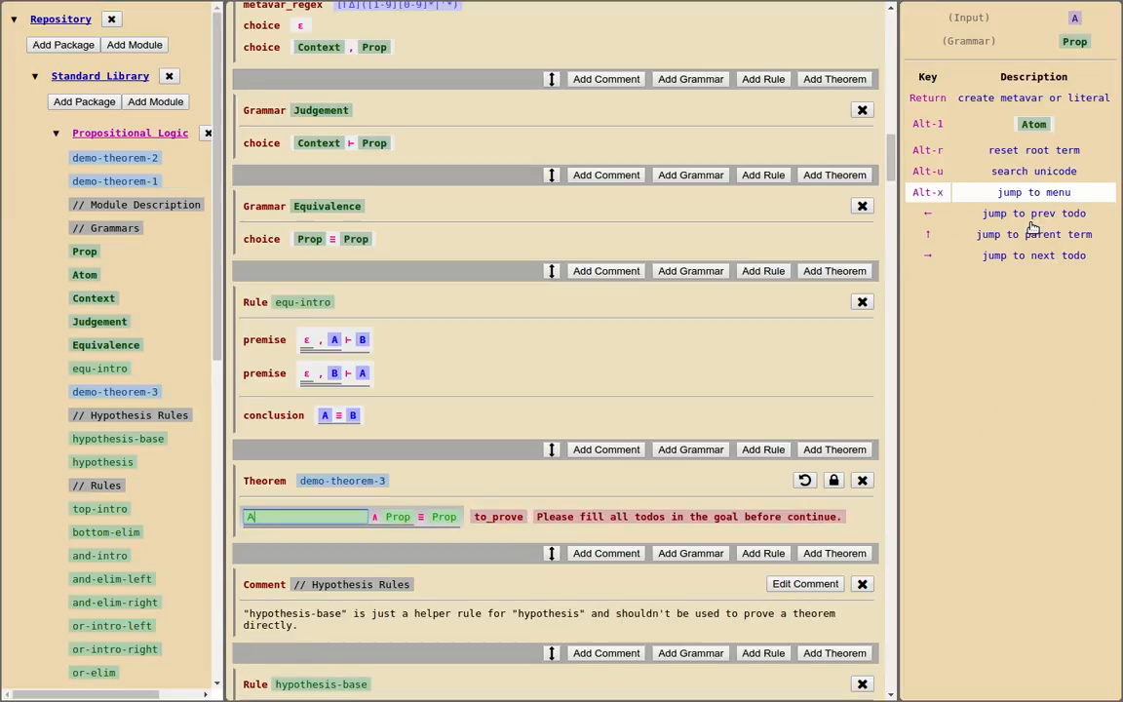
pyautogui.press('Return')
pyautogui.write('B')
pyautogui.press('Return')
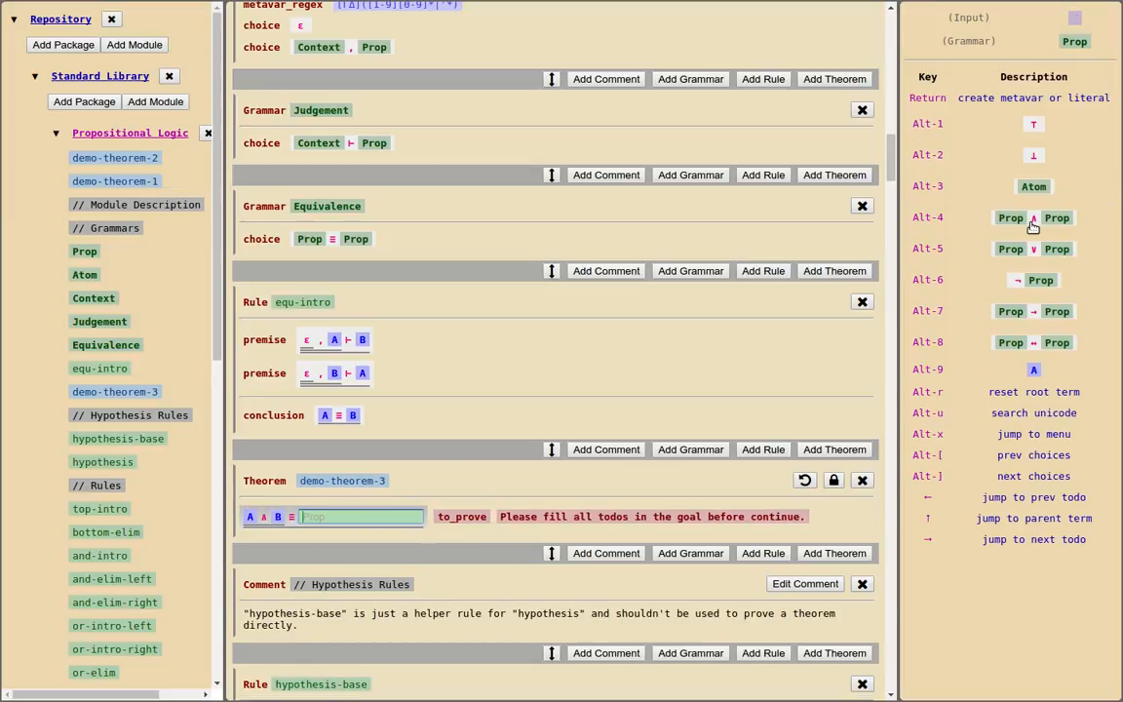
# Fill the right-hand Prop of the demo-theorem-3 goal with B ∧ A and apply the equ-intro rule to the goal
pyautogui.click(1041, 220)
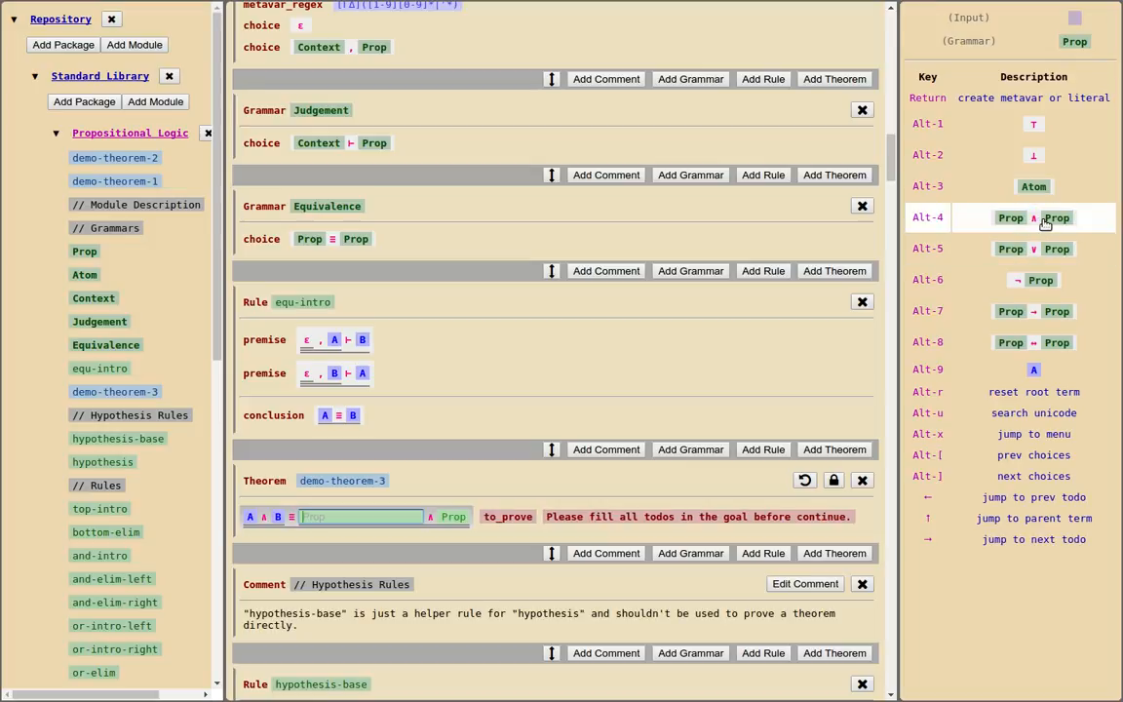
pyautogui.write('B')
pyautogui.press('Return')
pyautogui.write('A')
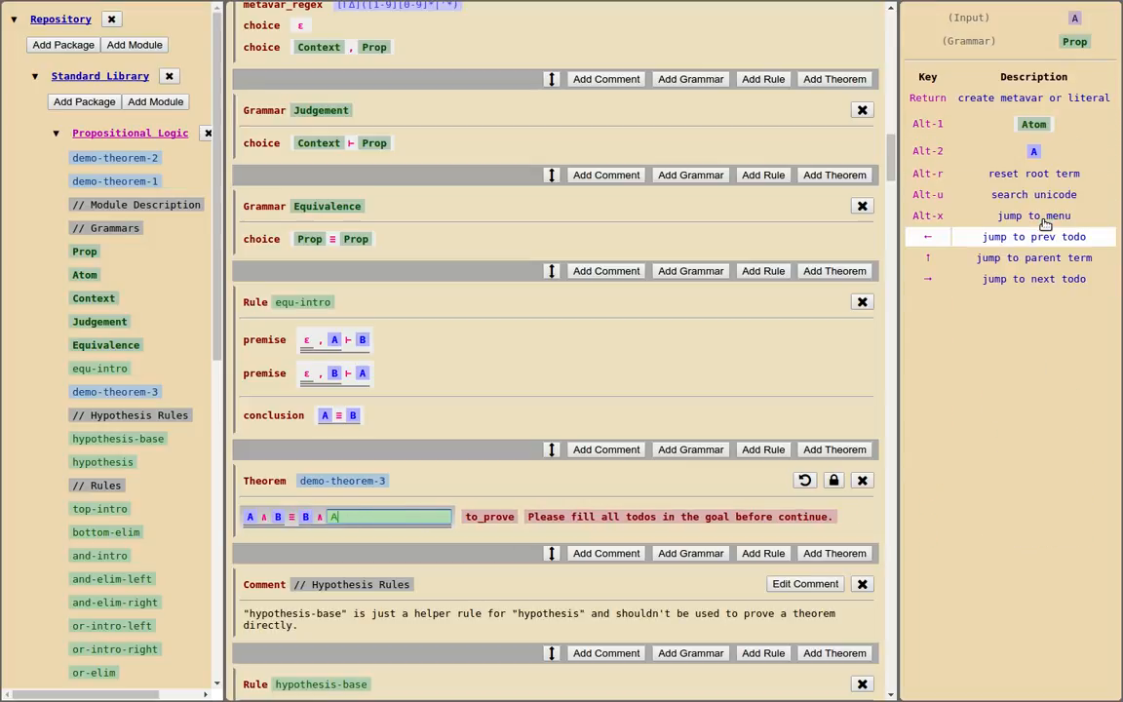
pyautogui.press('Return')
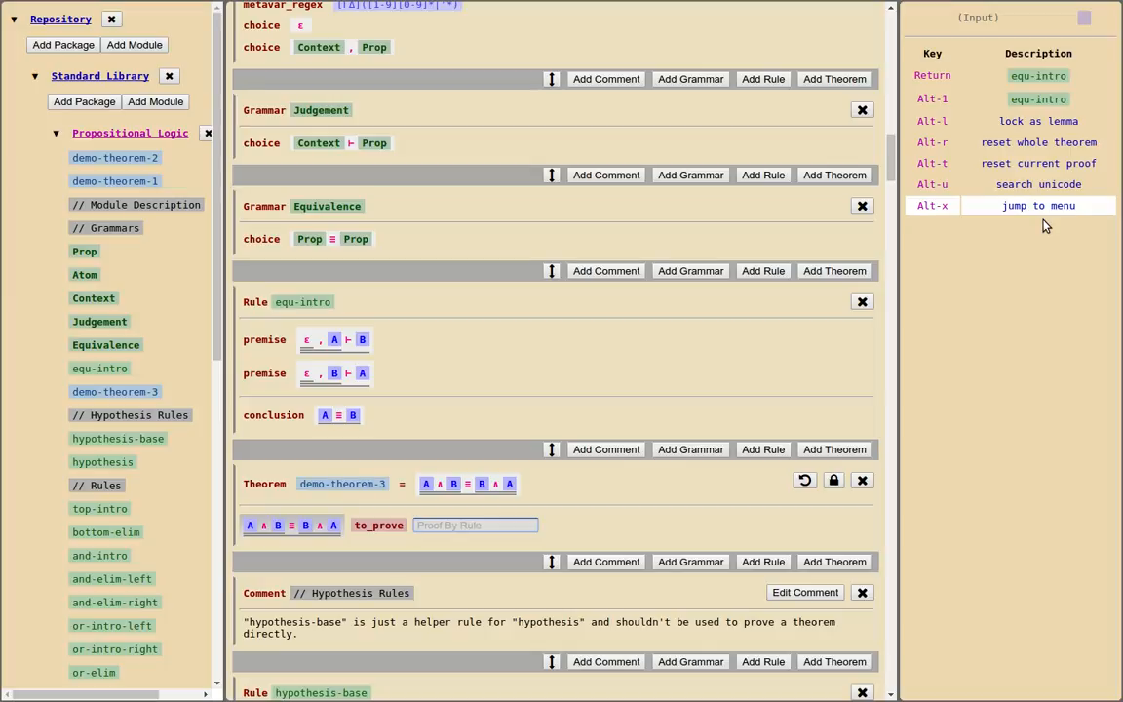
pyautogui.click(1050, 103)
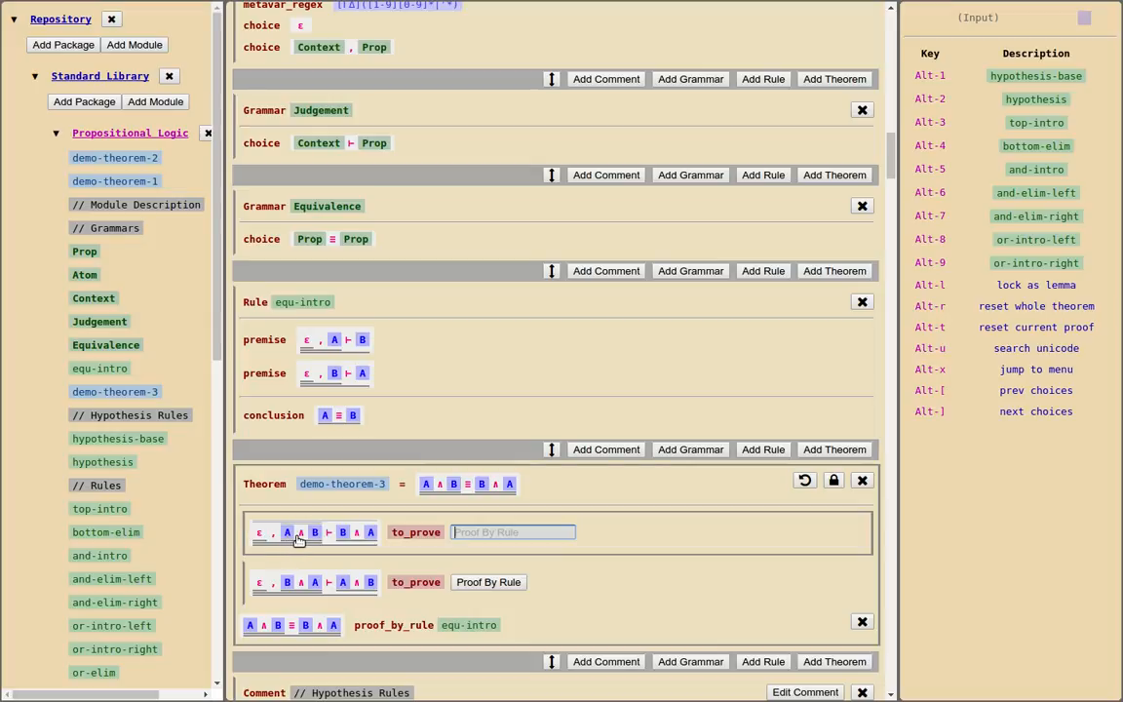
# Examine the context manipulation rules context-commutative, context-idempotent-1 and context-idempotent-2 in the Propositional Logic module
pyautogui.scroll(-10, 162, 545)
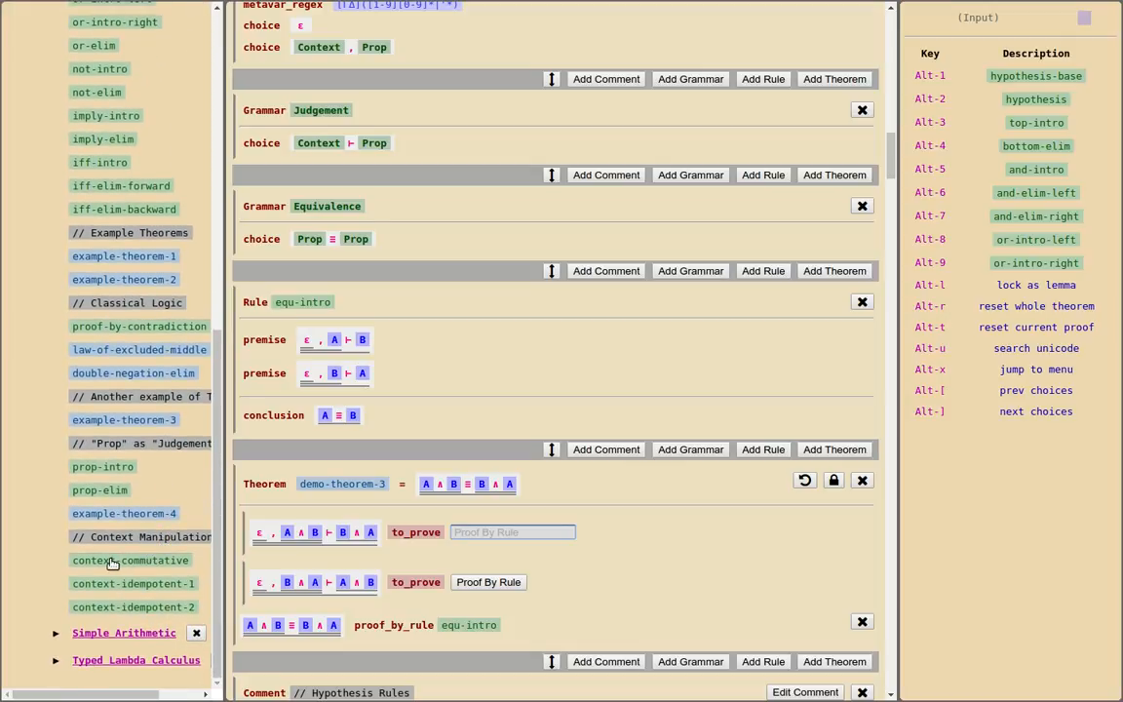
pyautogui.click(112, 562)
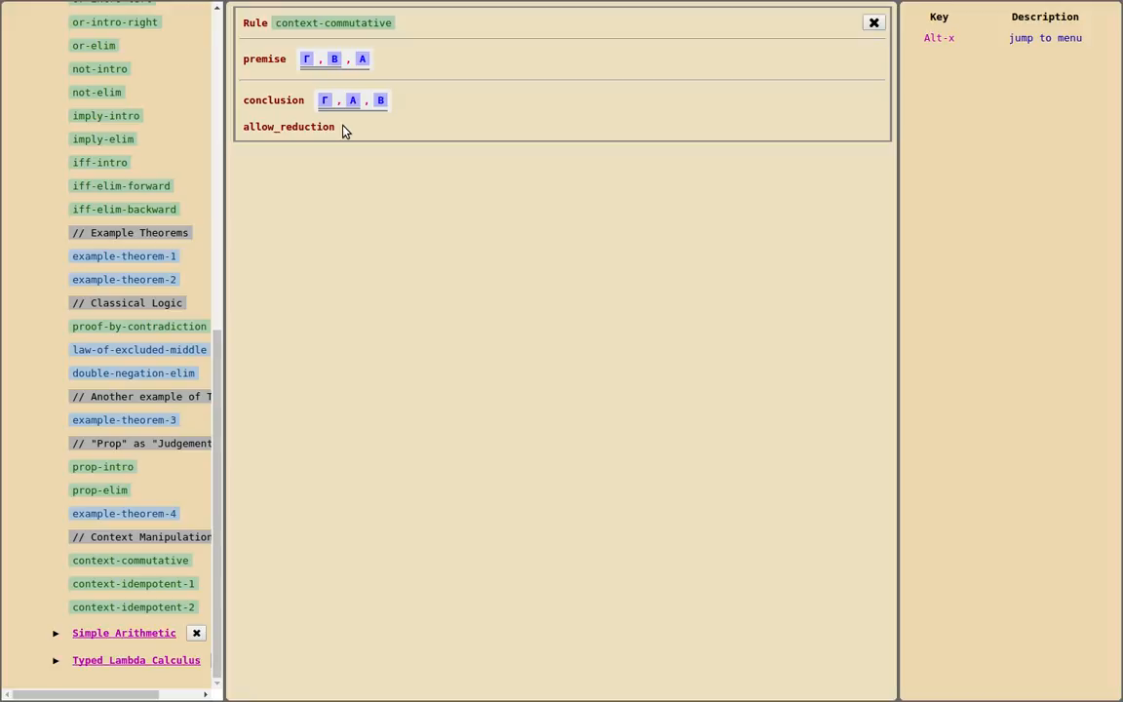
pyautogui.click(159, 589)
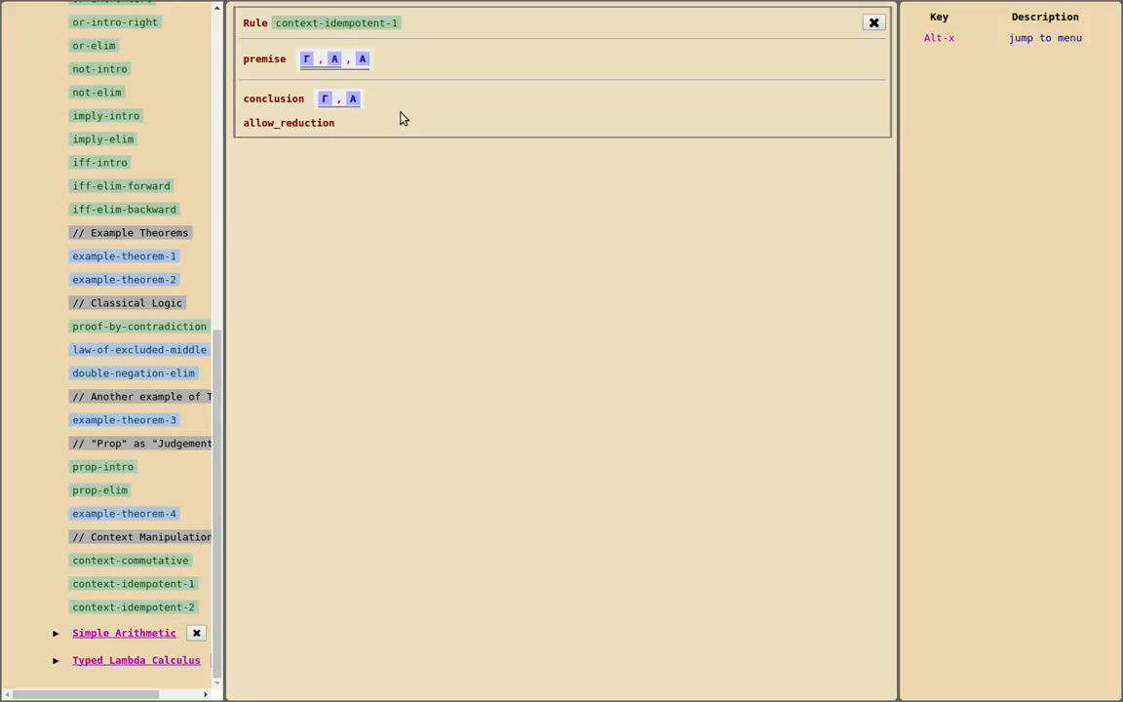
pyautogui.click(130, 608)
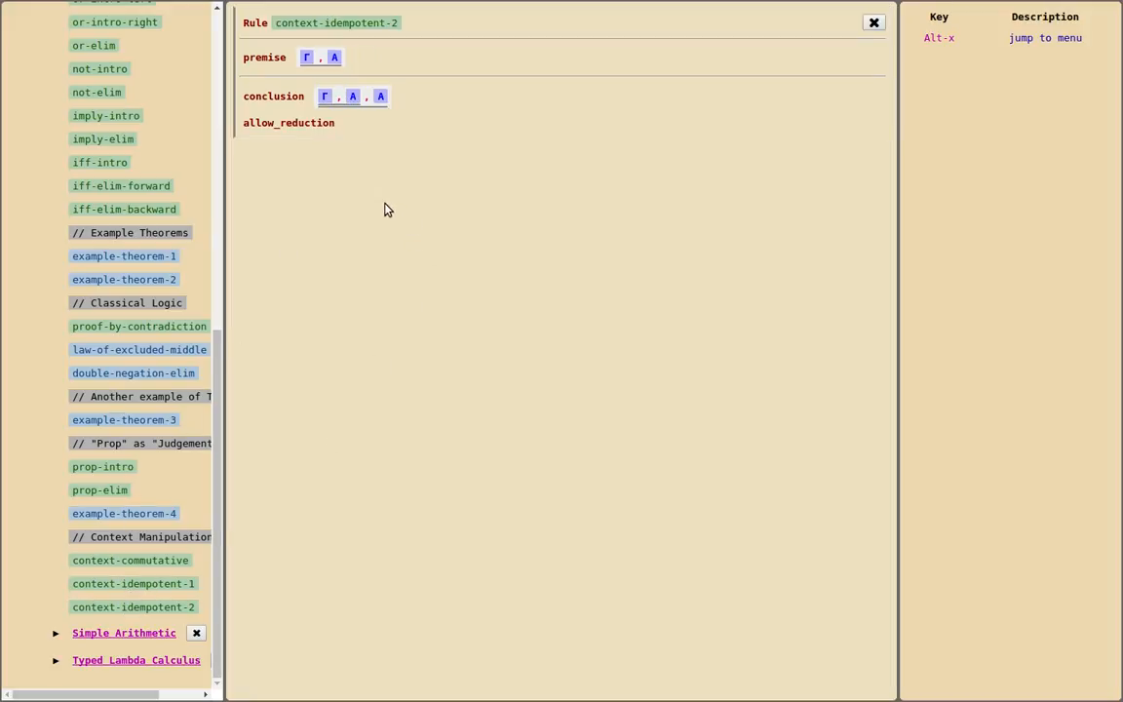
pyautogui.scroll(7, 78, 466)
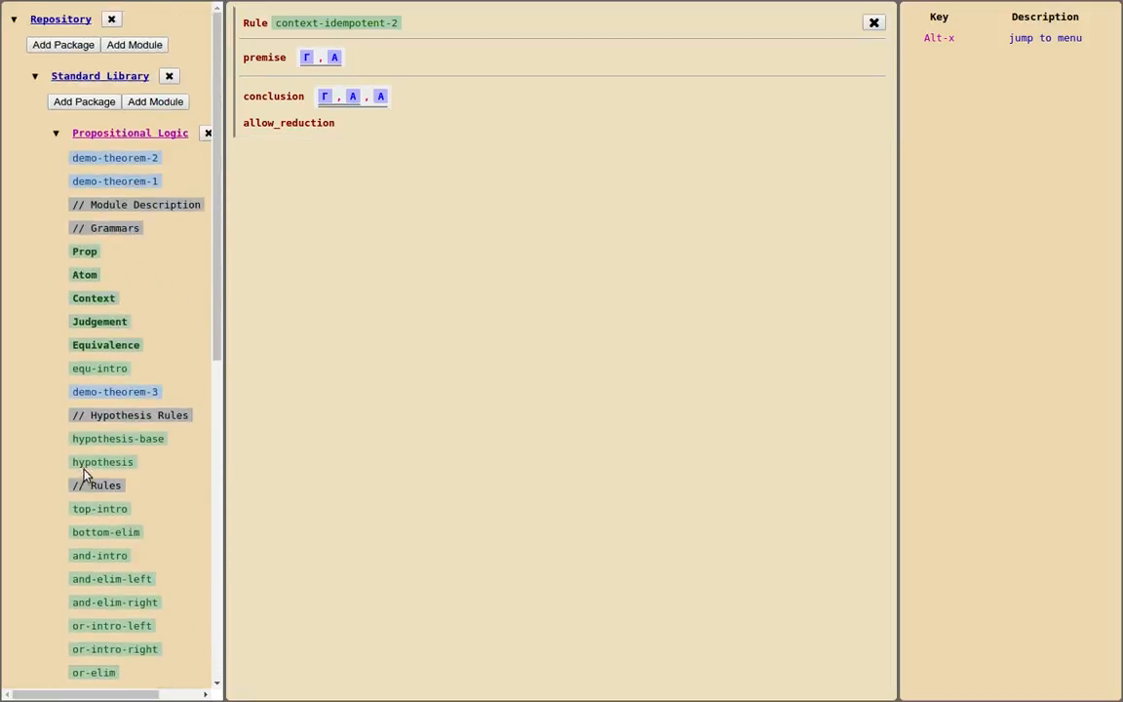
# Add a theorem named demo-theorem-4 at the start of the Propositional Logic module, above demo-theorem-2
pyautogui.click(149, 135)
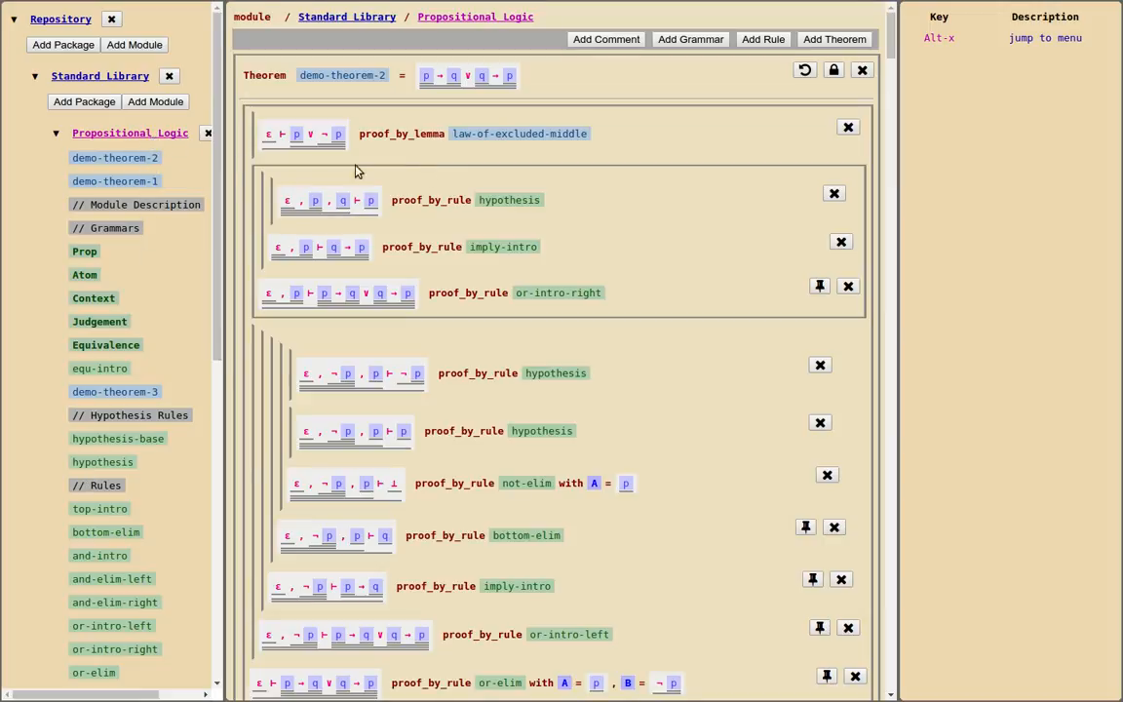
pyautogui.click(834, 41)
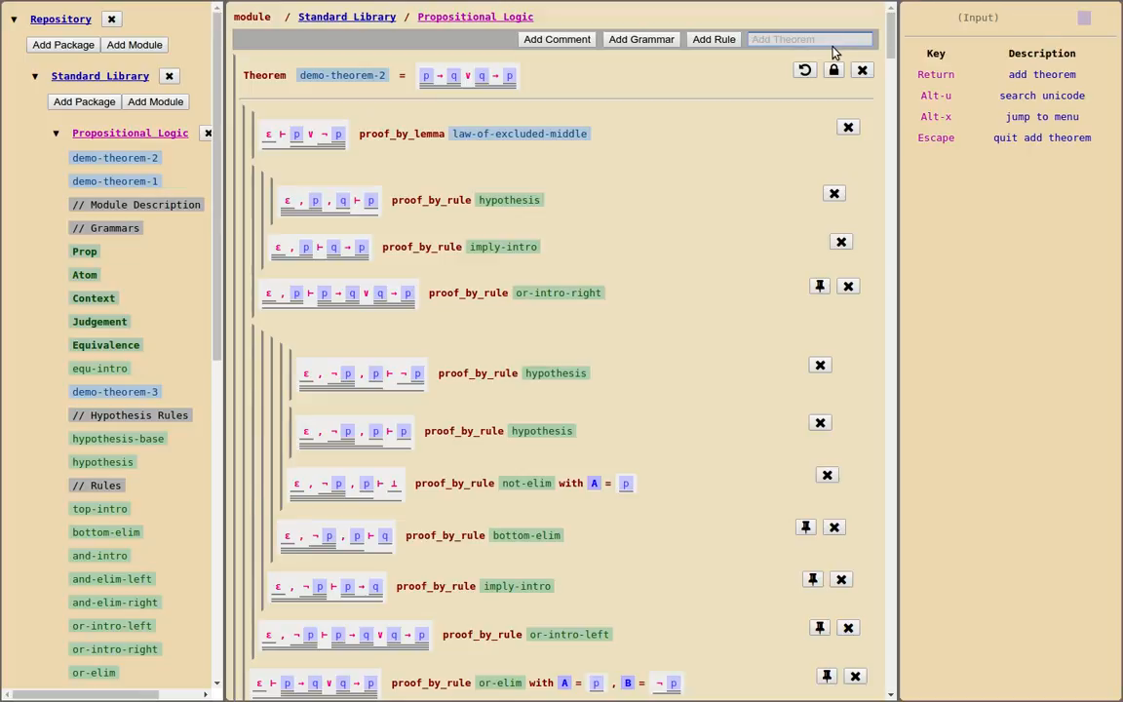
pyautogui.write('demo-t')
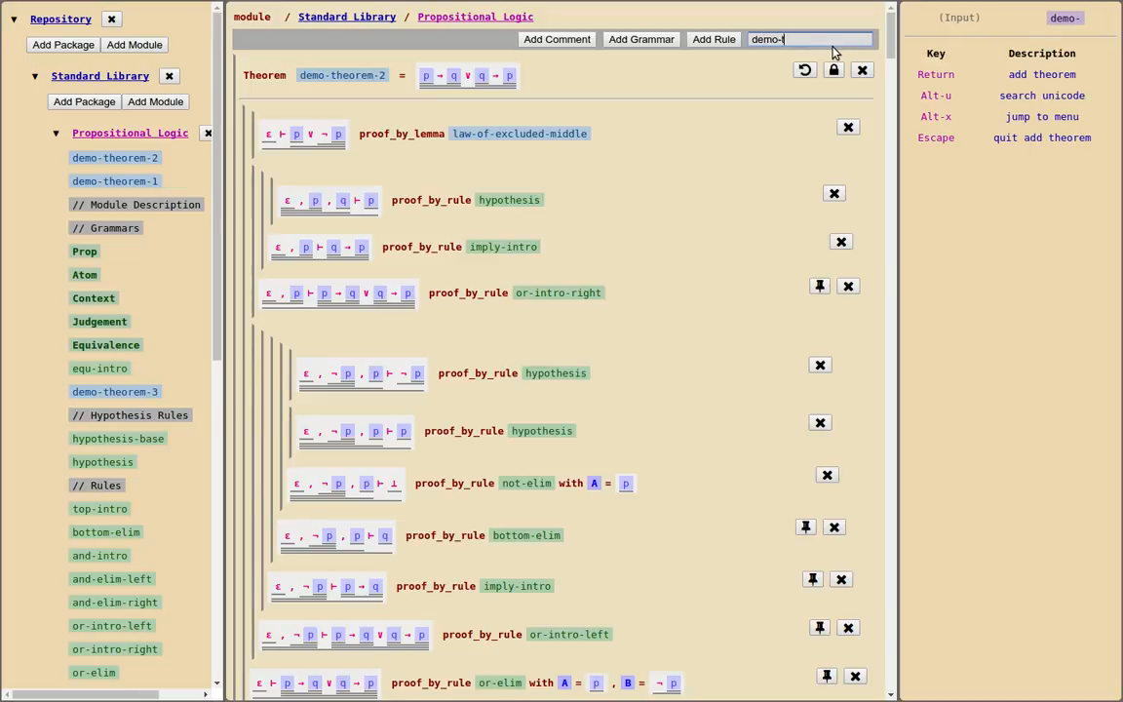
pyautogui.write('heorem')
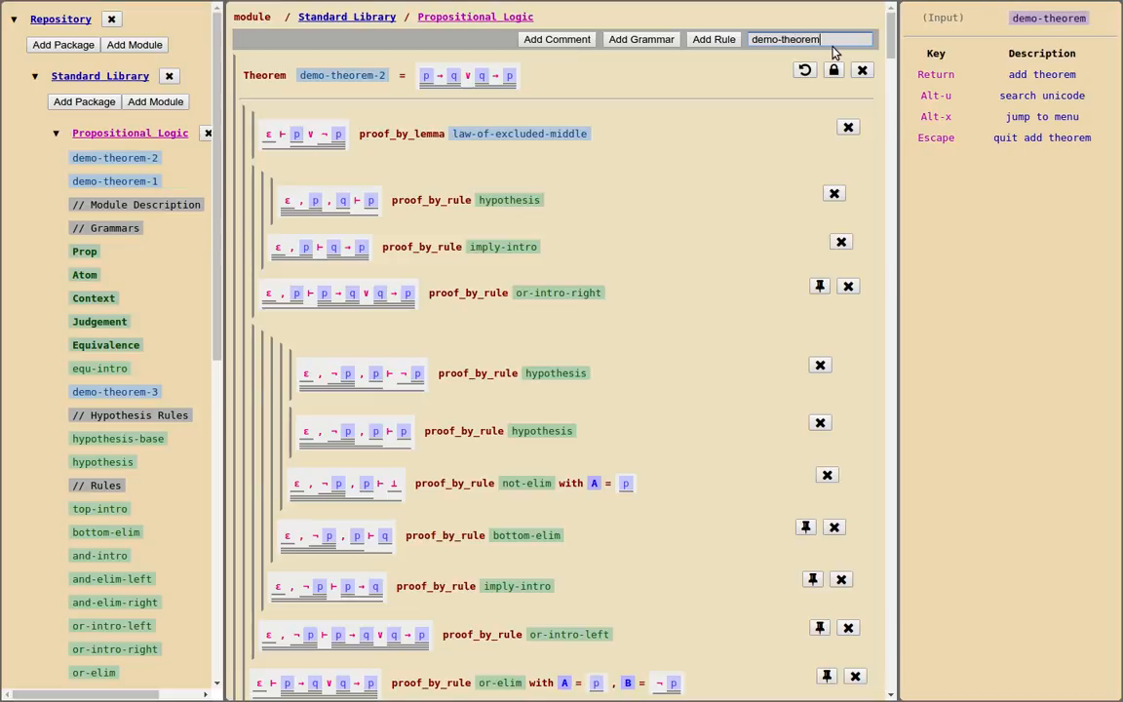
pyautogui.write('-4')
pyautogui.press('Return')
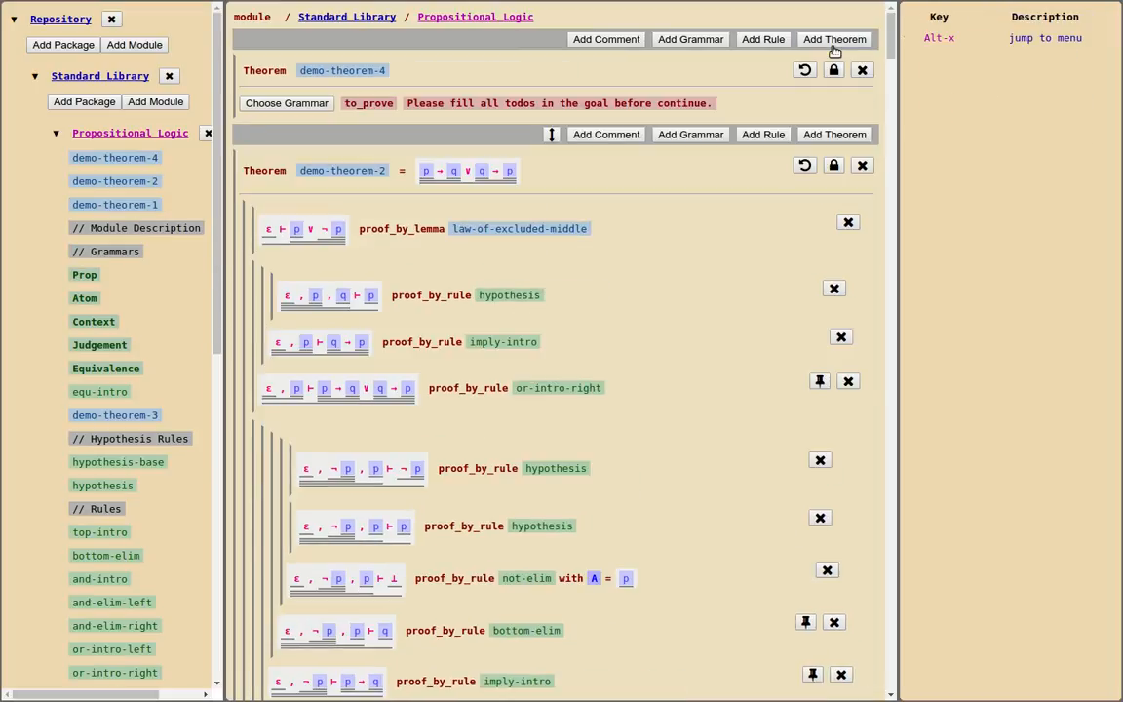
# Choose the Judgement grammar for the demo-theorem-4 goal and build its context as ε followed by four Prop placeholders
pyautogui.click(292, 104)
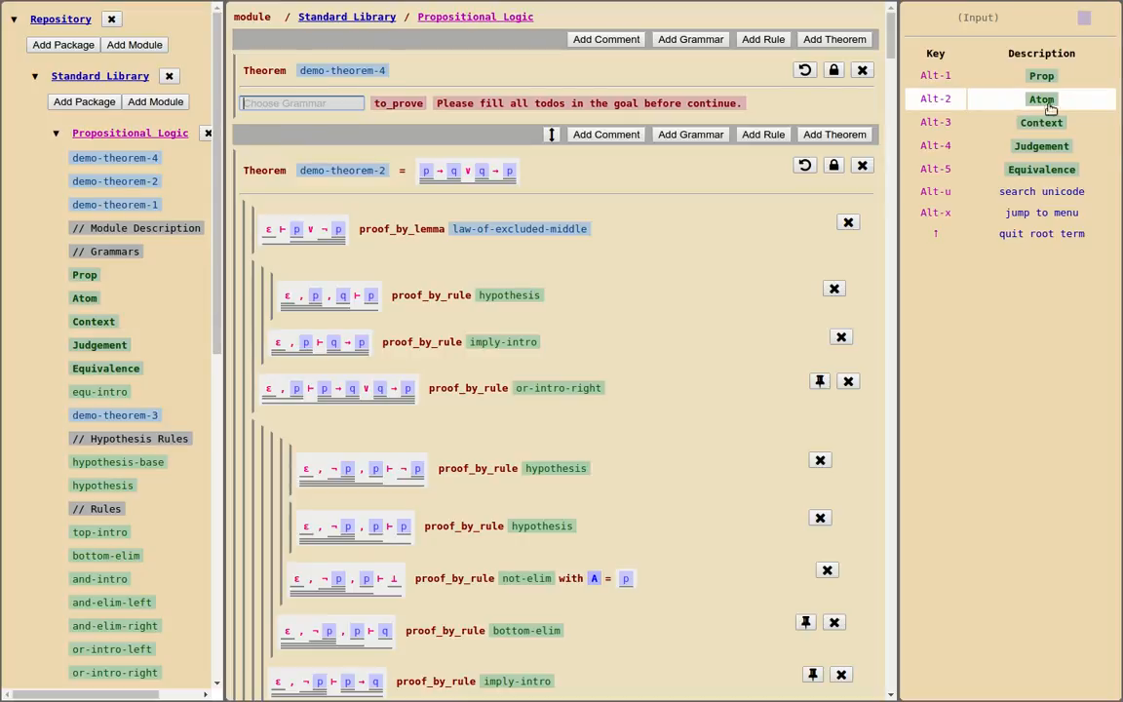
pyautogui.click(1054, 149)
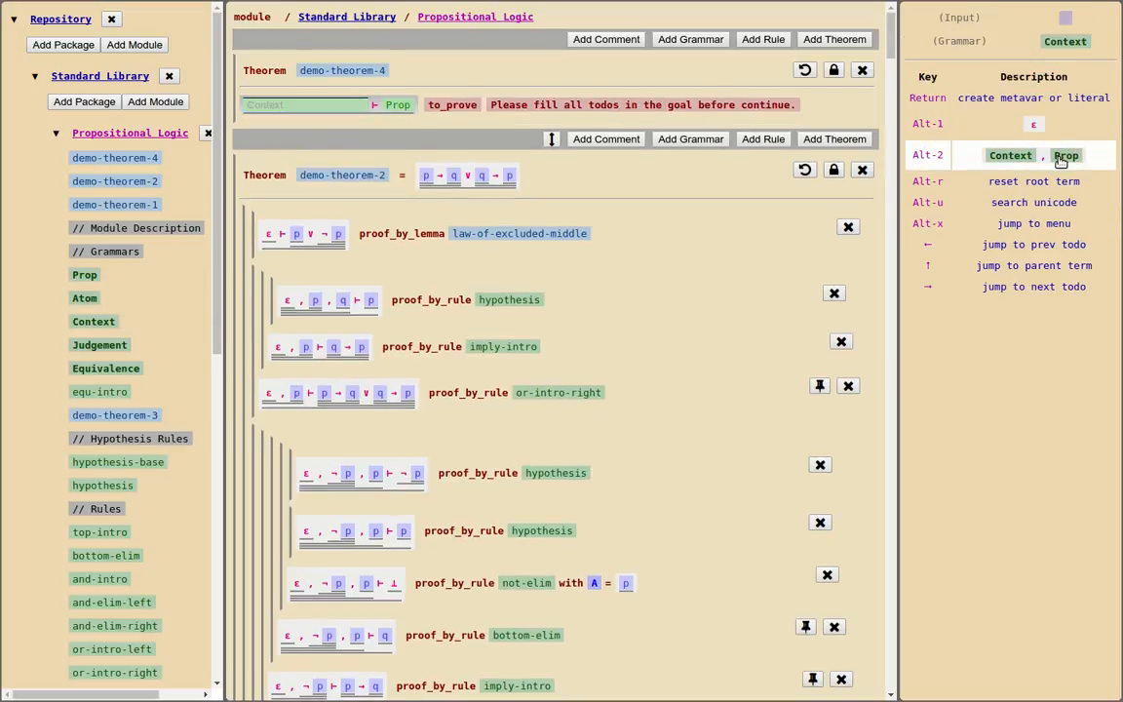
pyautogui.click(1059, 158)
pyautogui.click(1059, 158)
pyautogui.click(1059, 158)
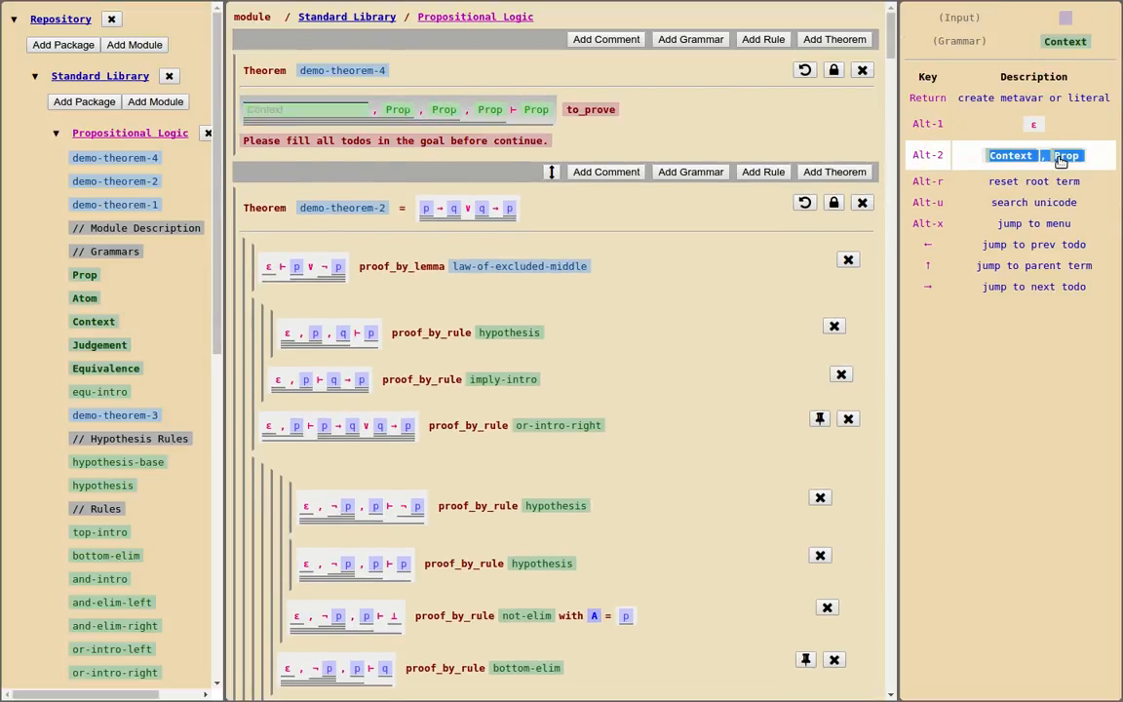
pyautogui.click(1038, 124)
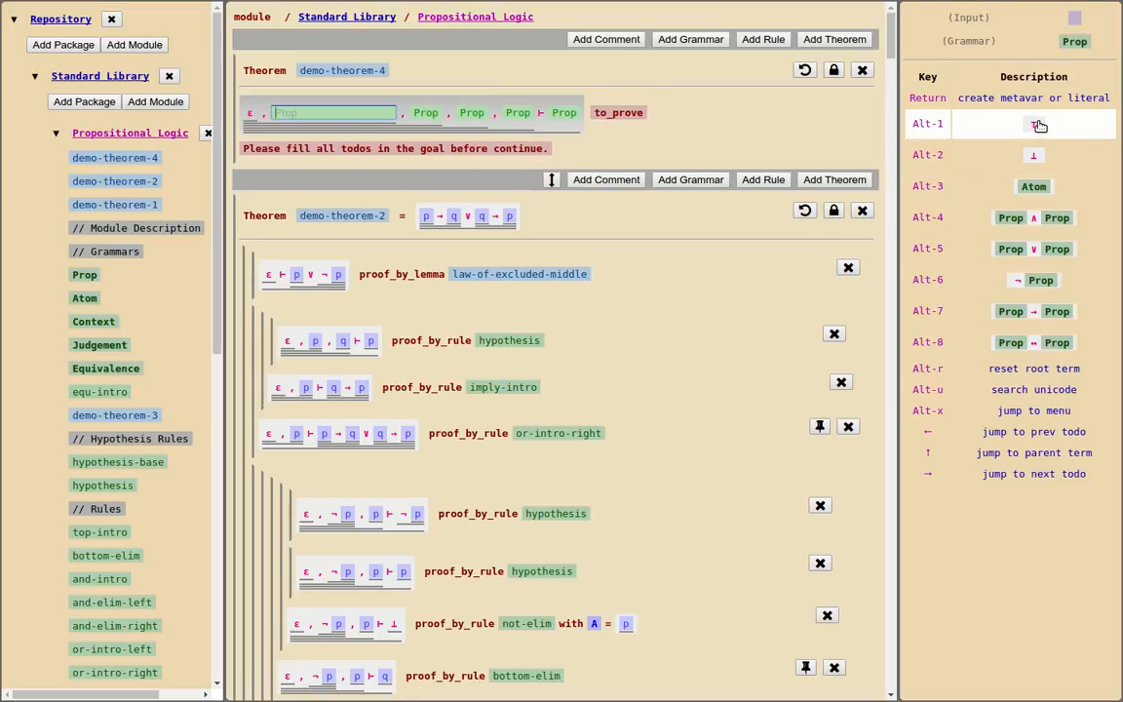
# Fill the four context Props of the demo-theorem-4 goal with C, C, D, C and its conclusion with C
pyautogui.write('C')
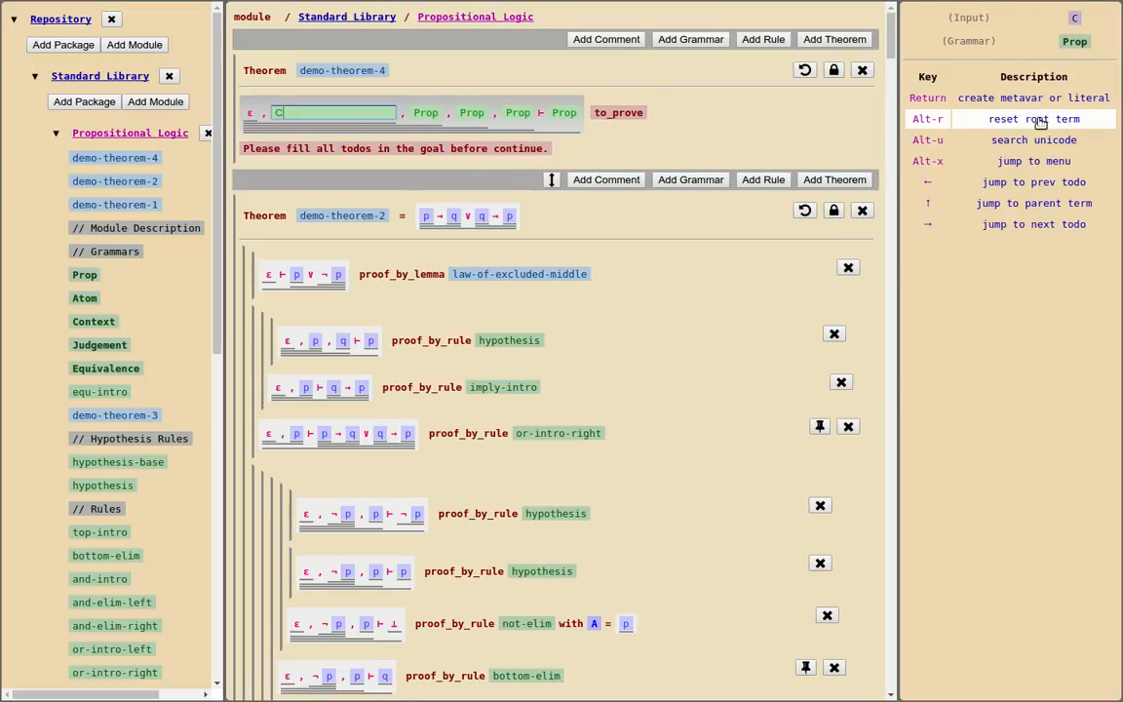
pyautogui.press('Return')
pyautogui.write('C')
pyautogui.press('Return')
pyautogui.write('D')
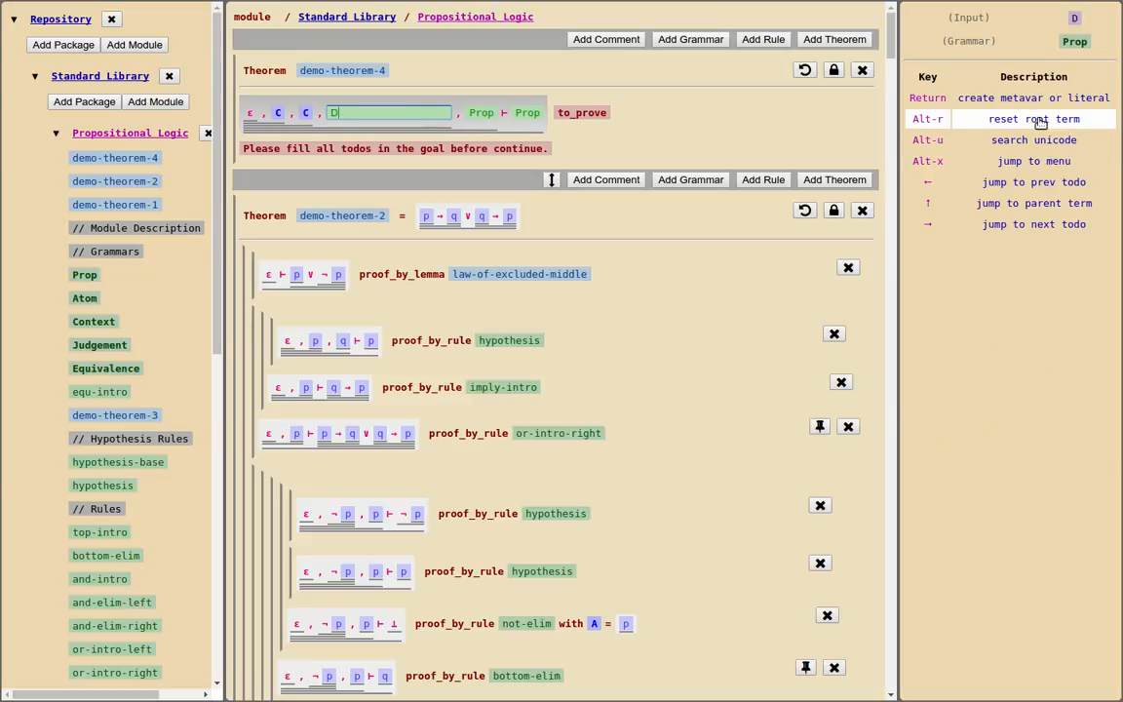
pyautogui.press('Return')
pyautogui.write('C')
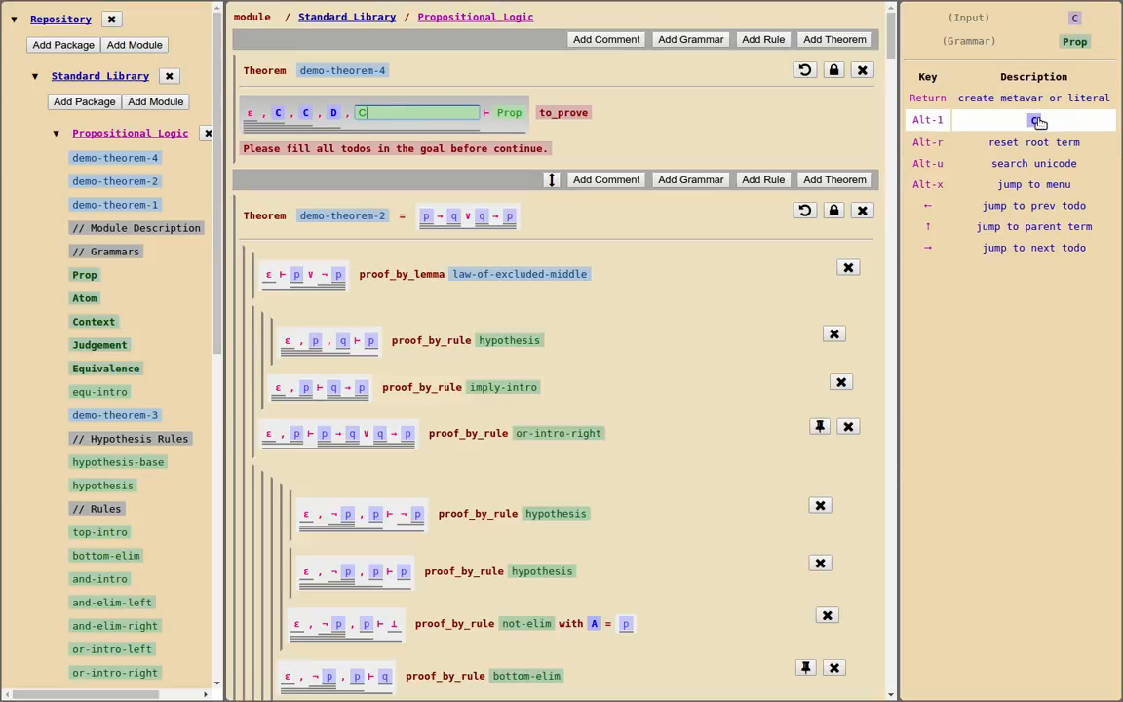
pyautogui.press('Return')
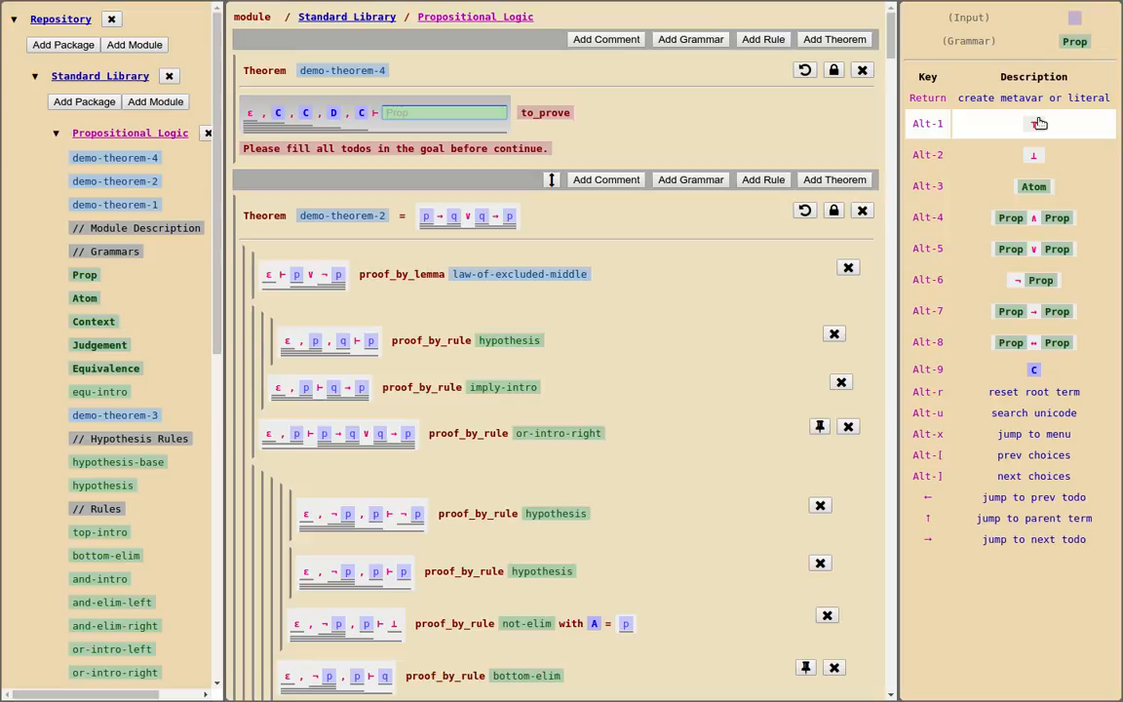
pyautogui.write('C')
pyautogui.press('Return')
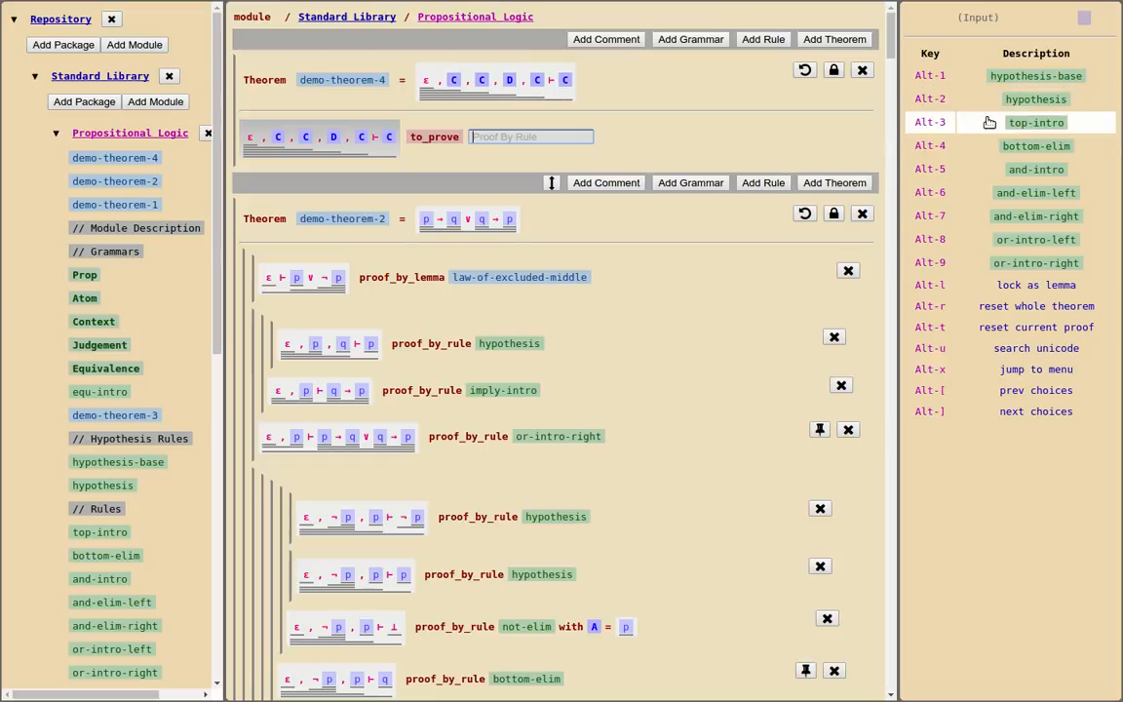
# Swap D with the last C in the demo-theorem-4 context using context-commutative, and reduce ε, C, C, C with context-idempotent-2
pyautogui.click(349, 139)
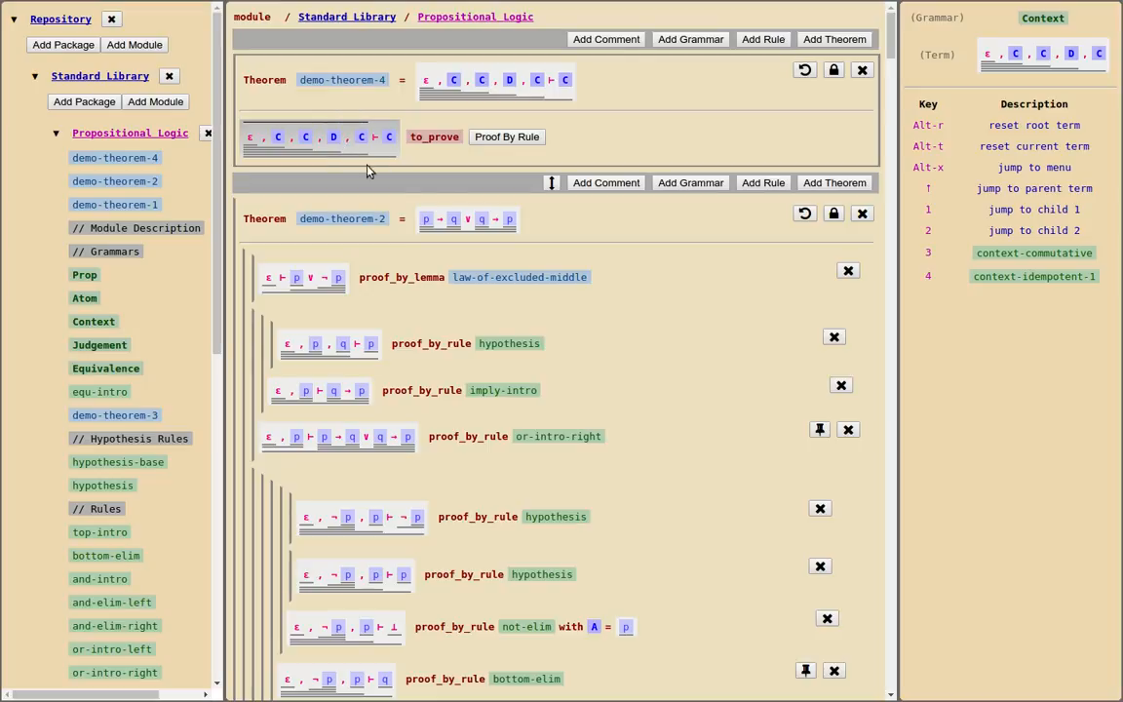
pyautogui.click(1044, 255)
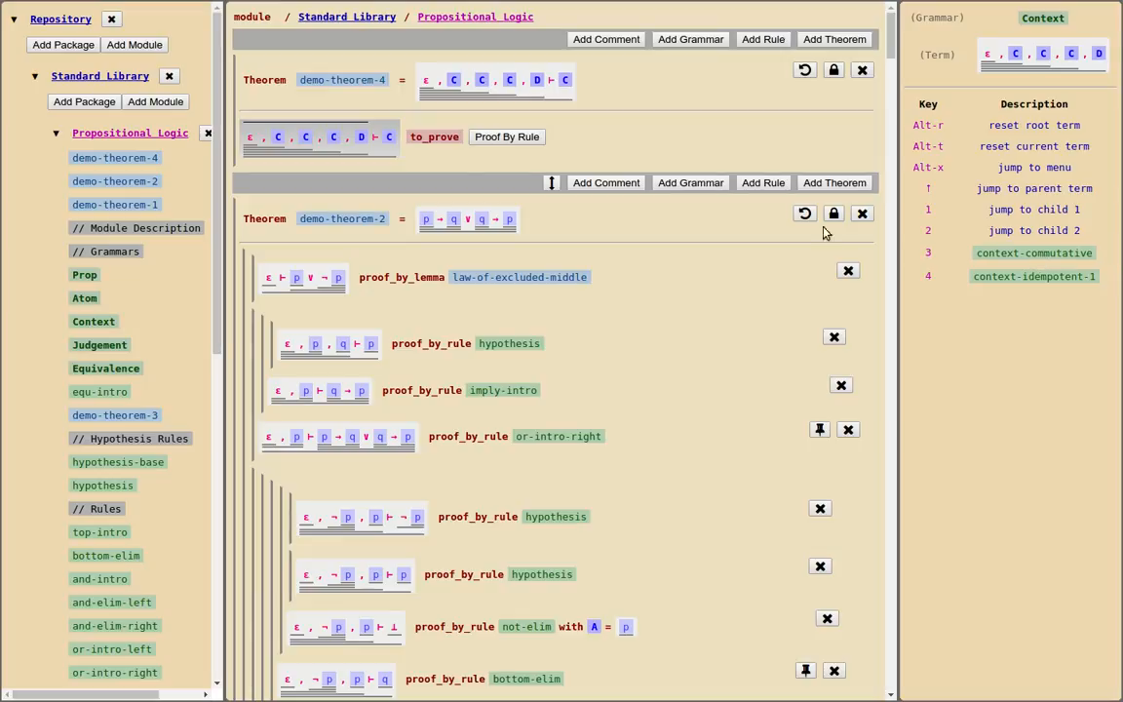
pyautogui.click(321, 136)
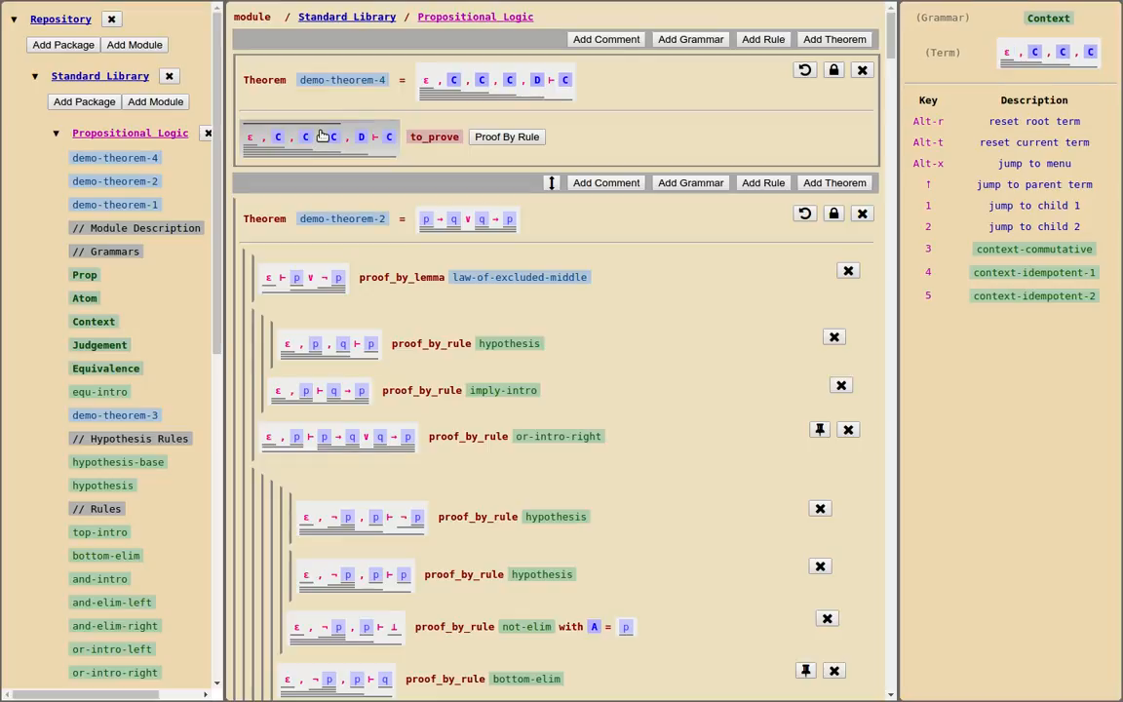
pyautogui.click(1039, 302)
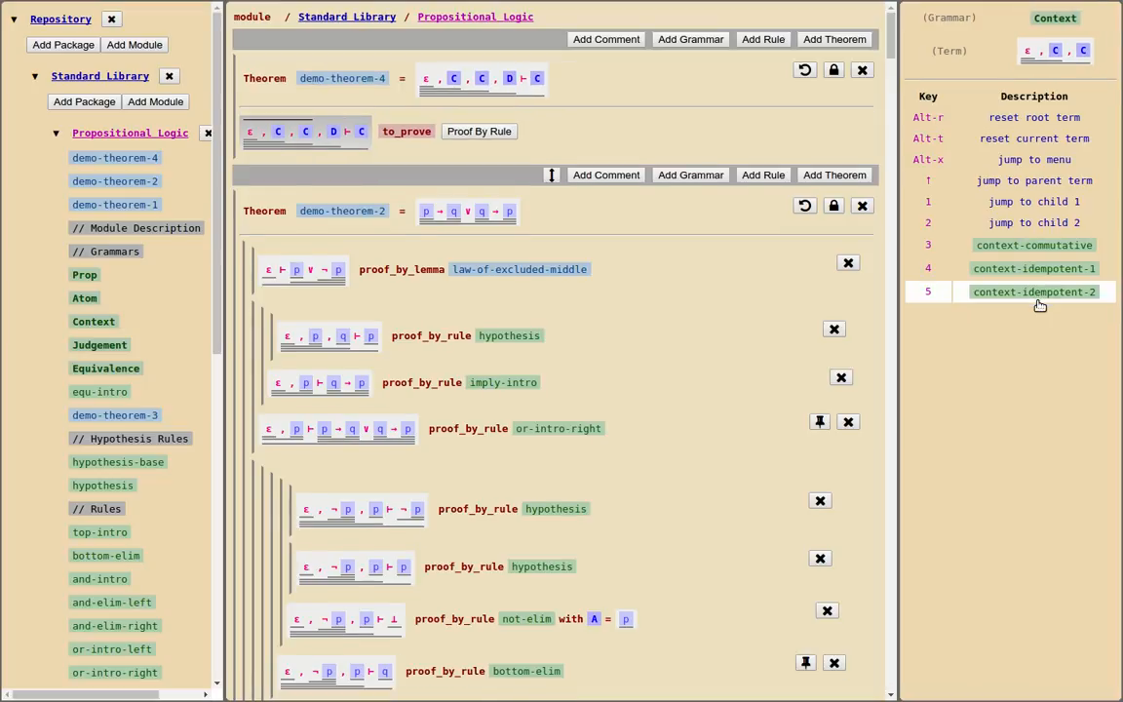